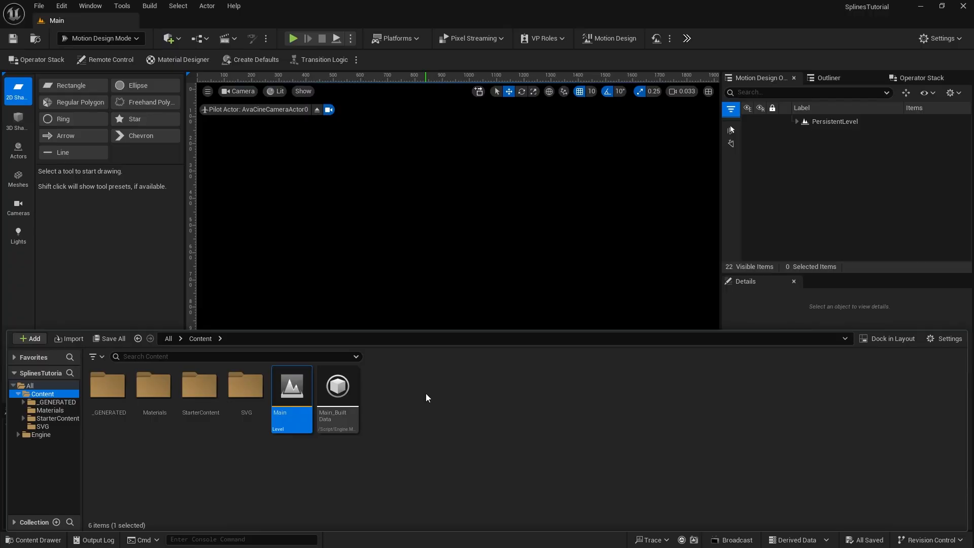
- Switch to File Explorer and open the SplinesTutorial project's Content folder
key(alt+Tab)
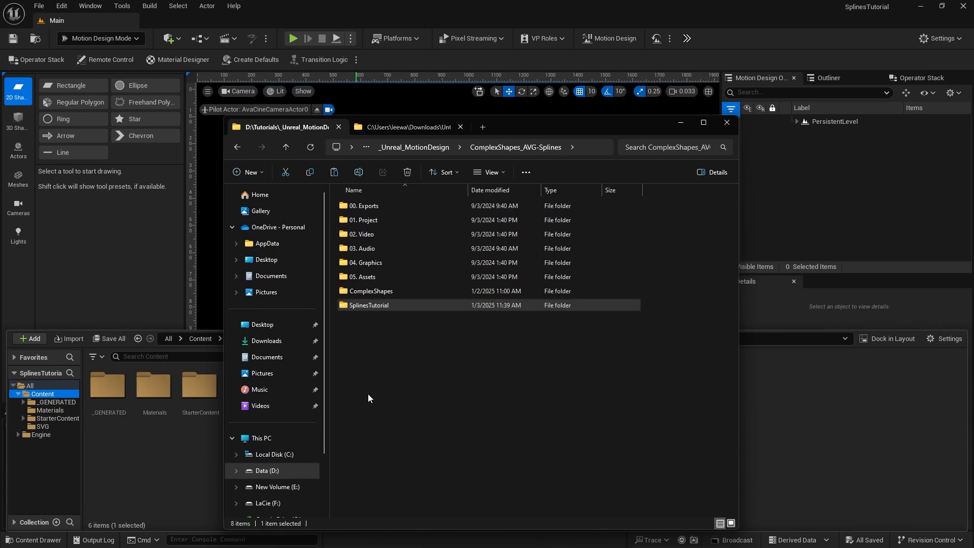
double_click(345, 306)
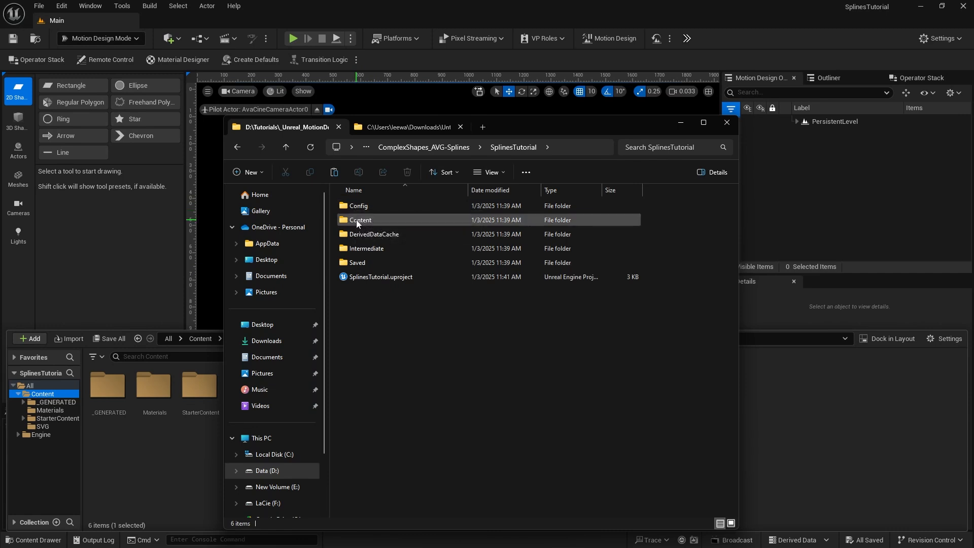
mouse_move(350, 223)
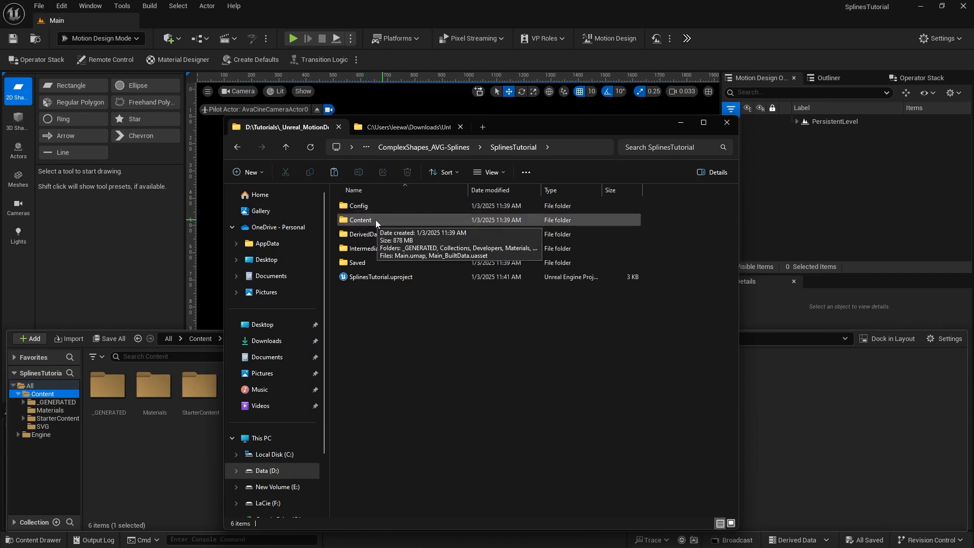
double_click(343, 224)
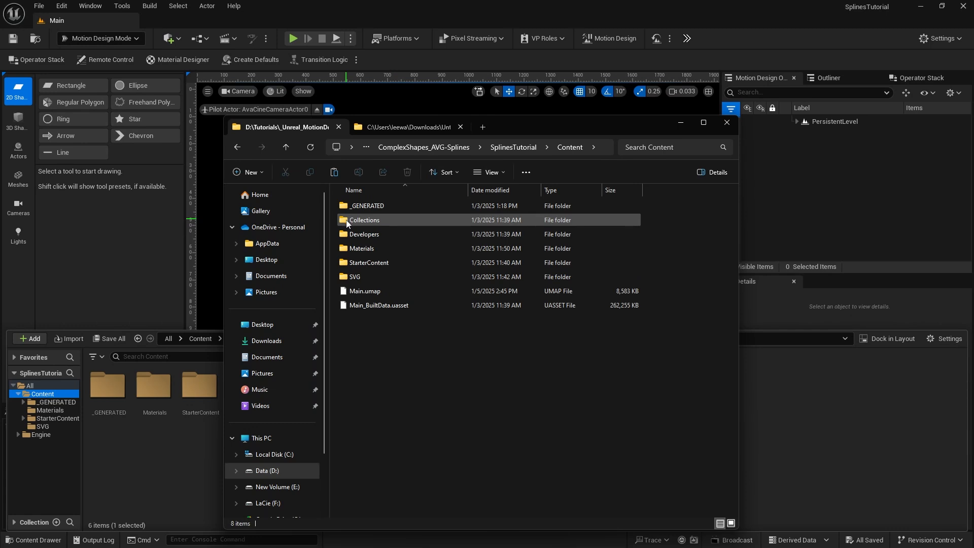
mouse_move(351, 250)
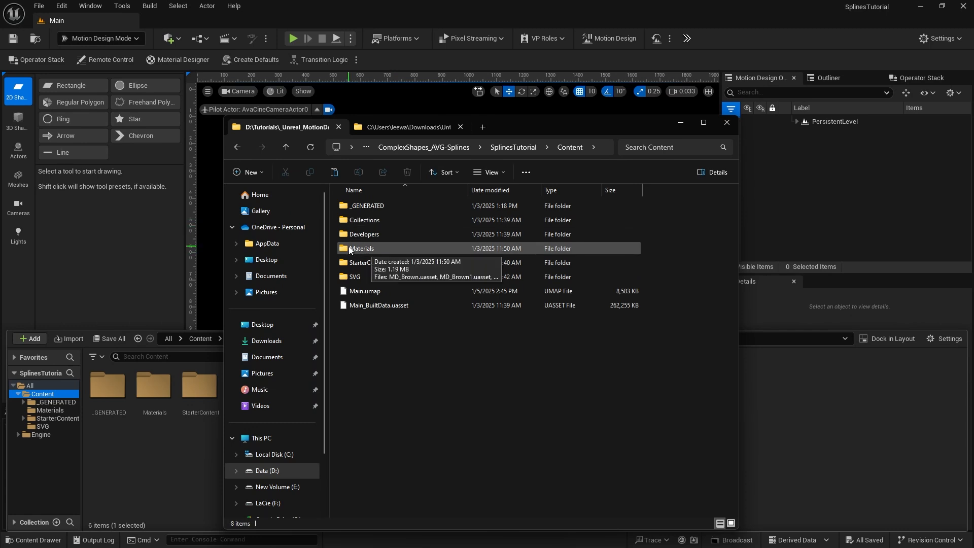
- Create a folder named Materials2 in the project's Content folder and open it in Unreal's content browser
right_click(369, 343)
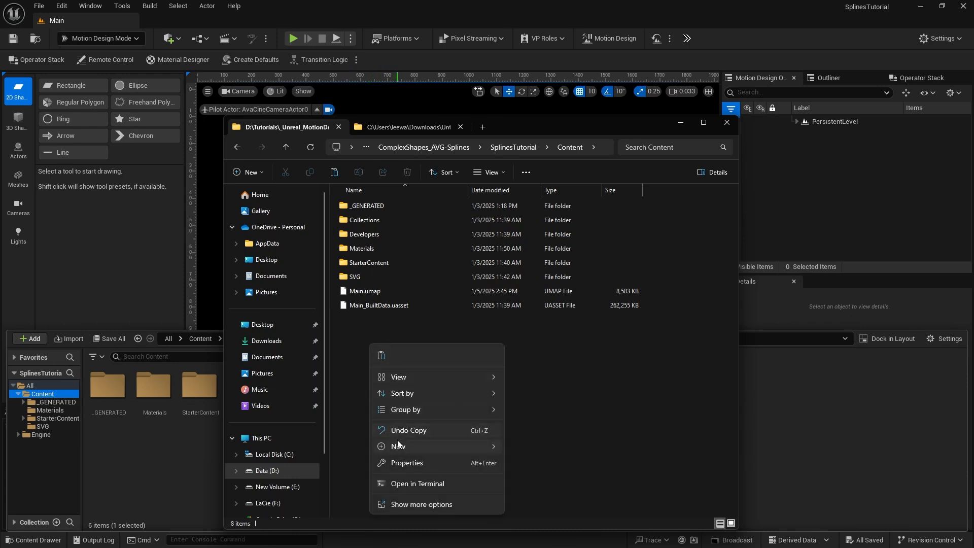
mouse_move(398, 445)
click(534, 224)
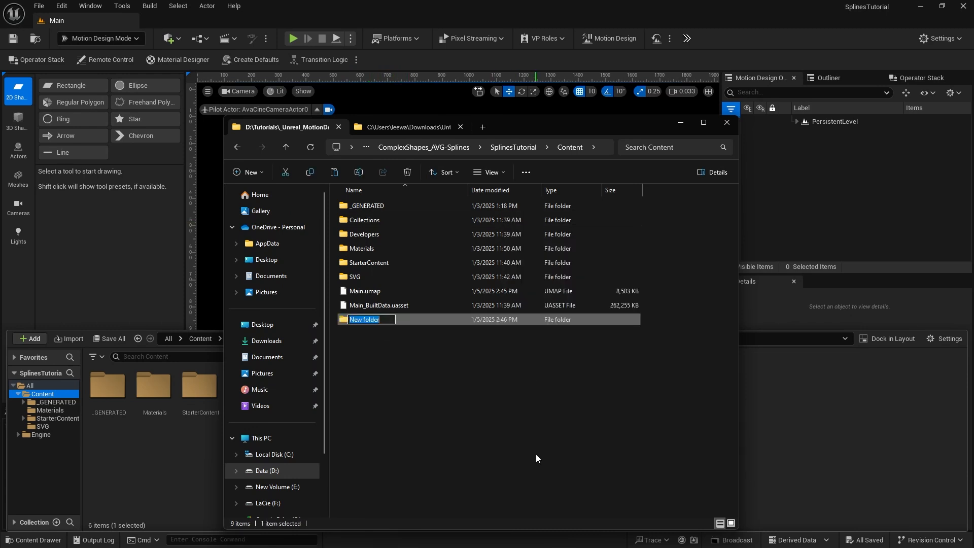
text(Materials2)
key(Return)
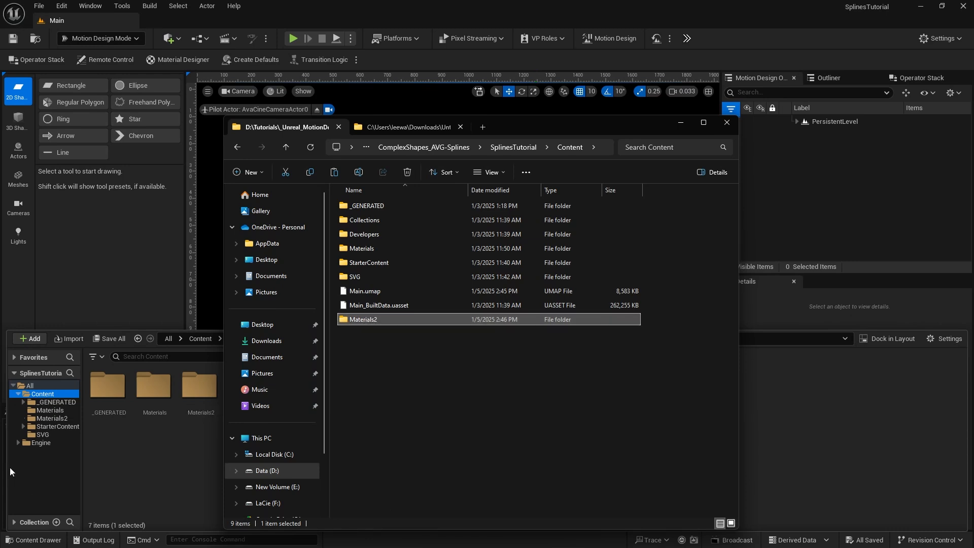
click(90, 446)
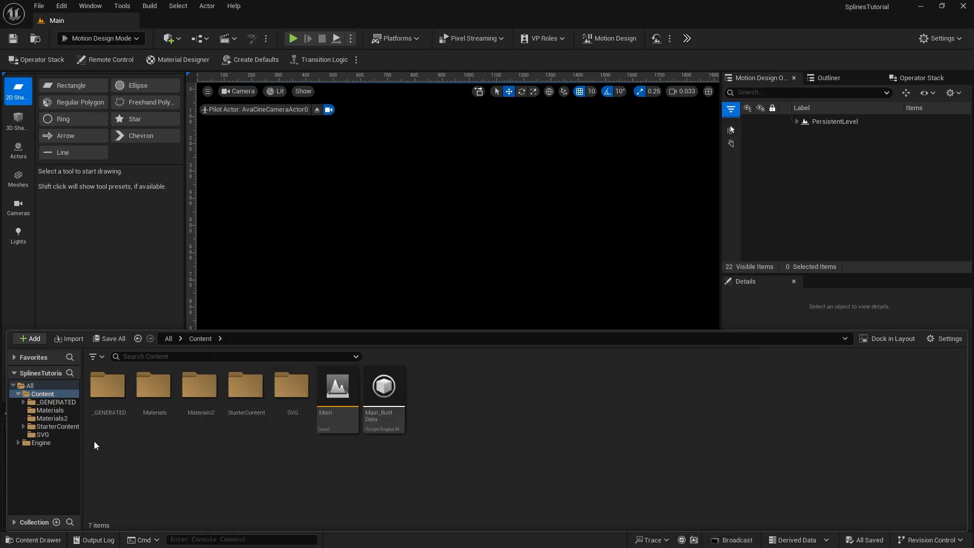
click(31, 420)
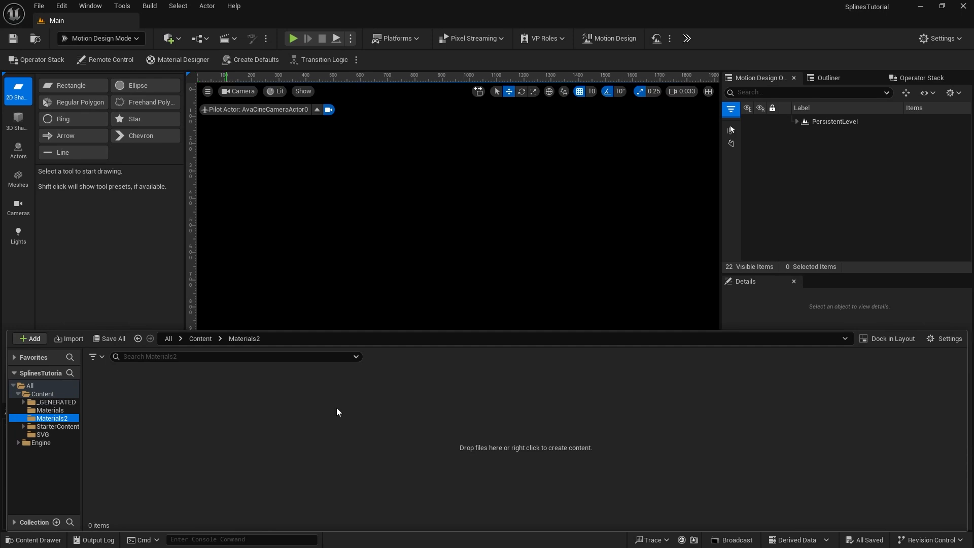
- Copy all the MD_ material .uasset files from the Untitled folder in Downloads into the Materials2 folder in File Explorer
key(alt+Tab)
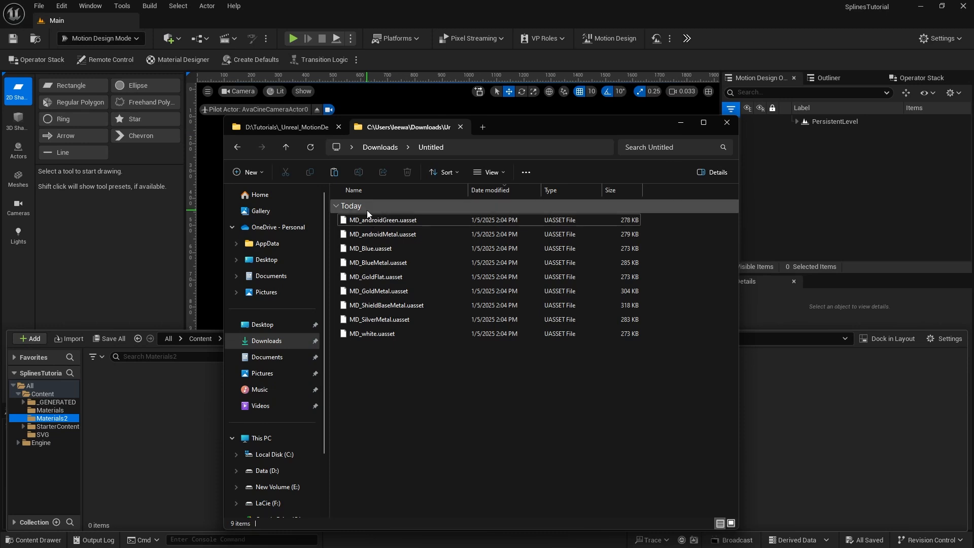
drag(372, 341, 386, 220)
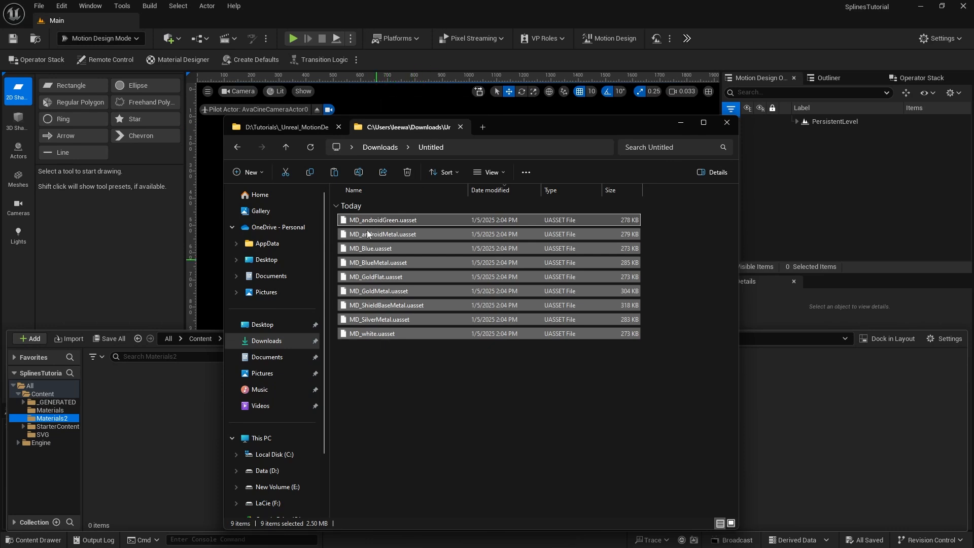
click(280, 127)
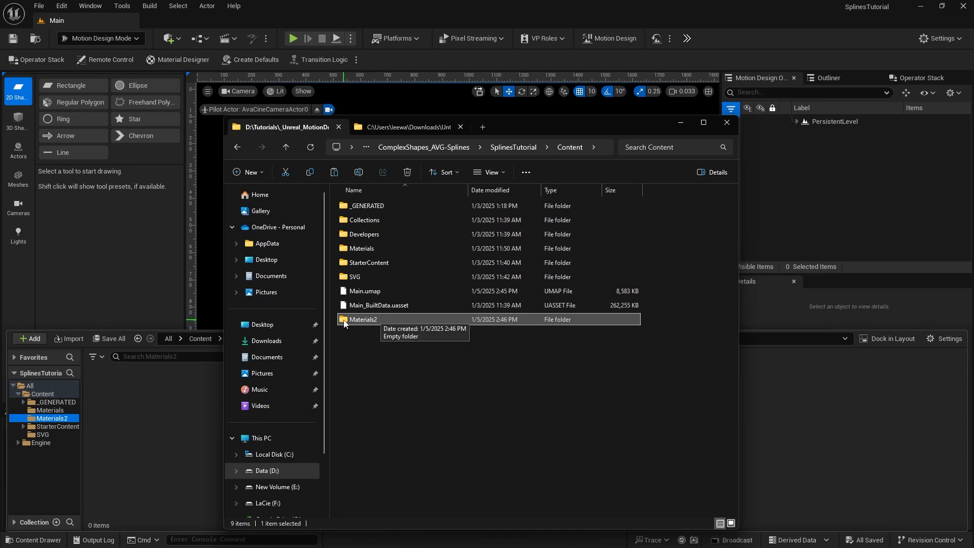
double_click(344, 319)
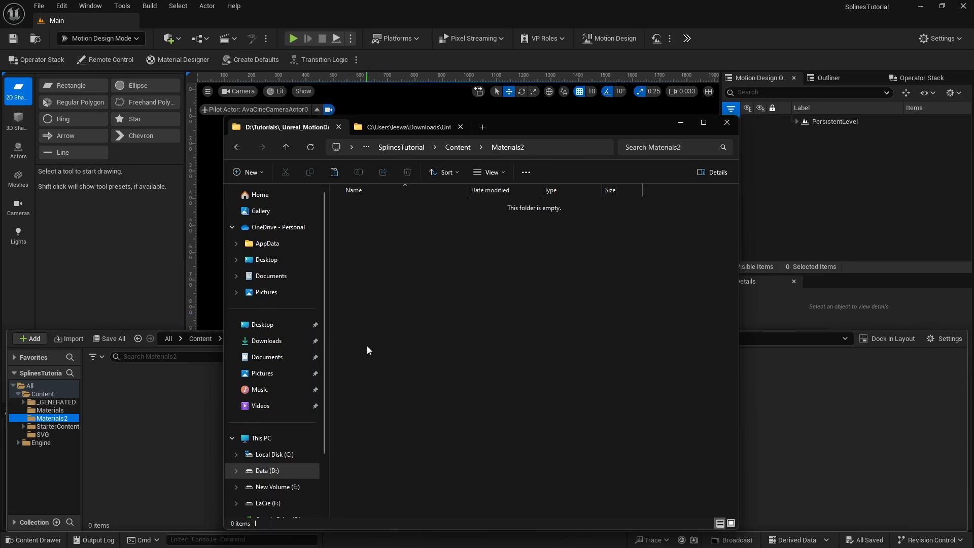
key(ctrl+v)
click(381, 343)
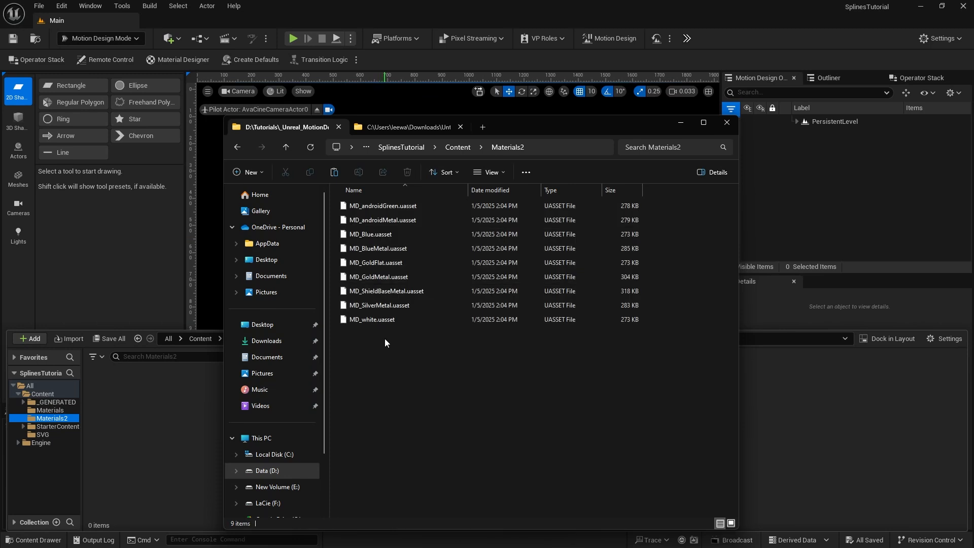
- Bring all the copied material files from File Explorer into Unreal's Materials2 content folder and close File Explorer
drag(382, 343, 363, 203)
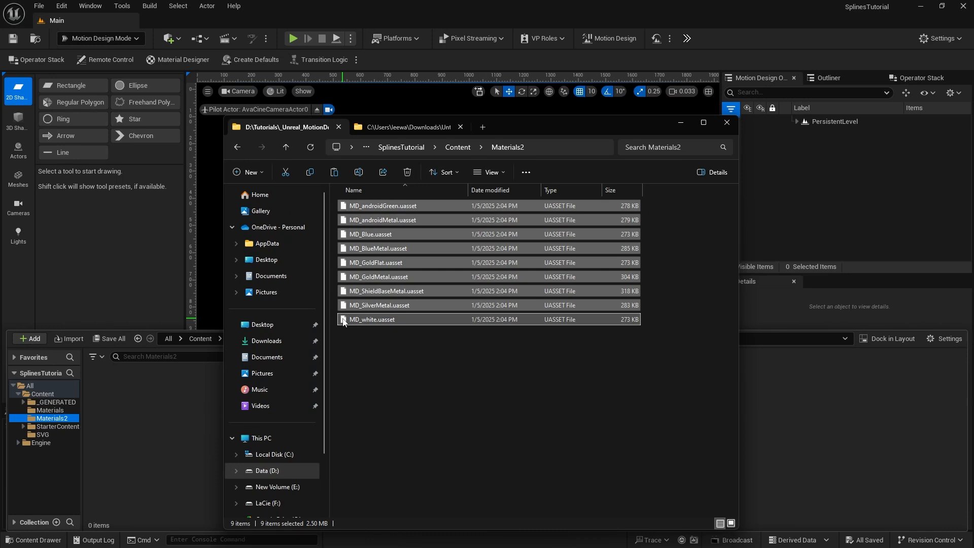
drag(343, 322, 159, 453)
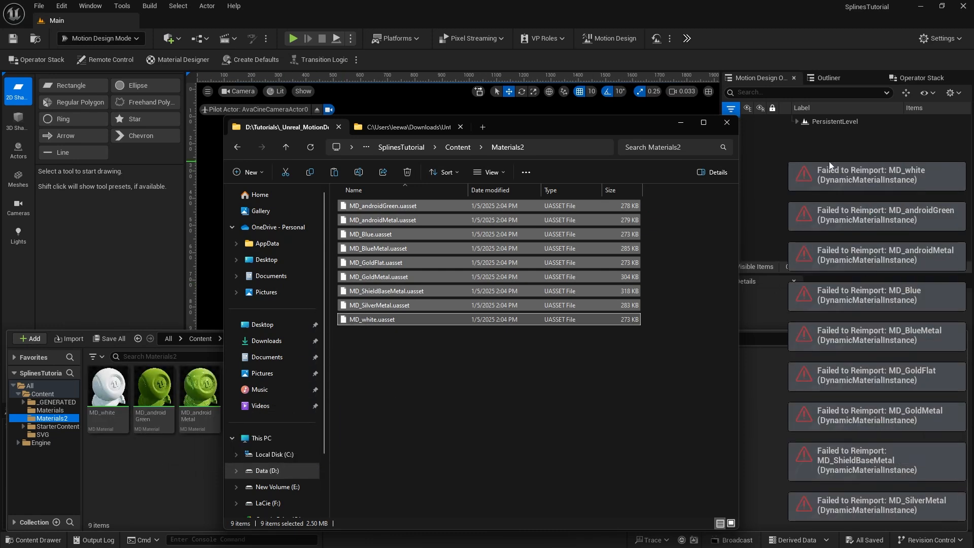
click(727, 123)
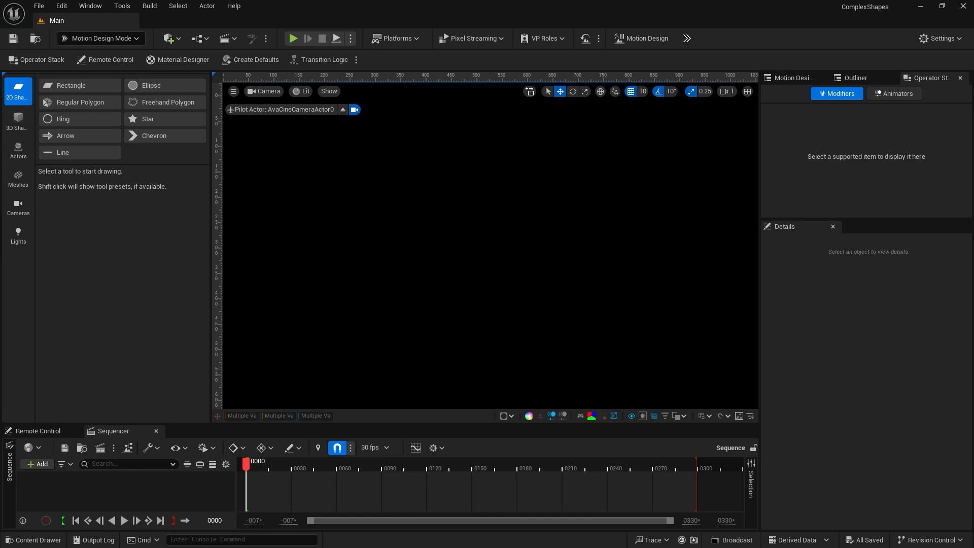
- Switch to the ComplexShapes project, create a folder named SVG in its Content folder and open it
key(alt+Tab)
click(38, 539)
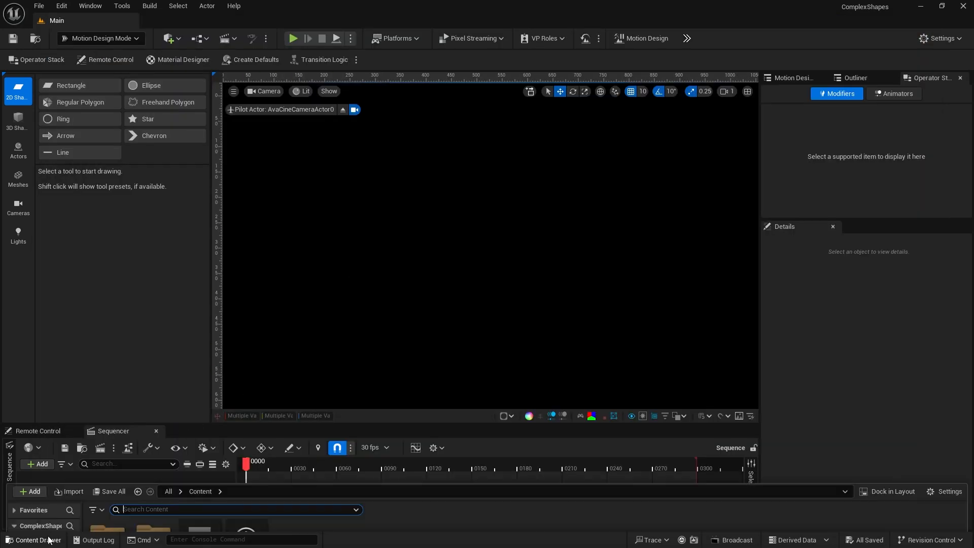
click(26, 394)
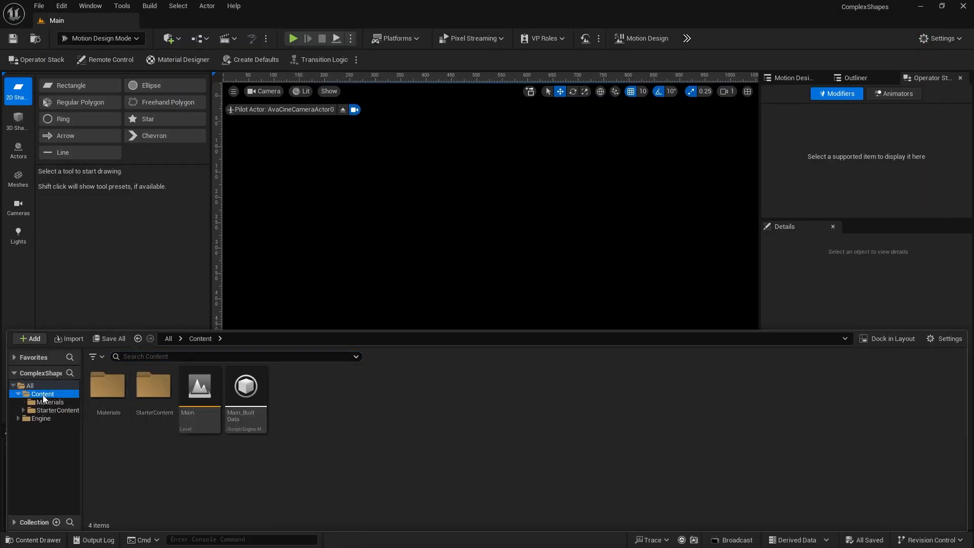
right_click(404, 397)
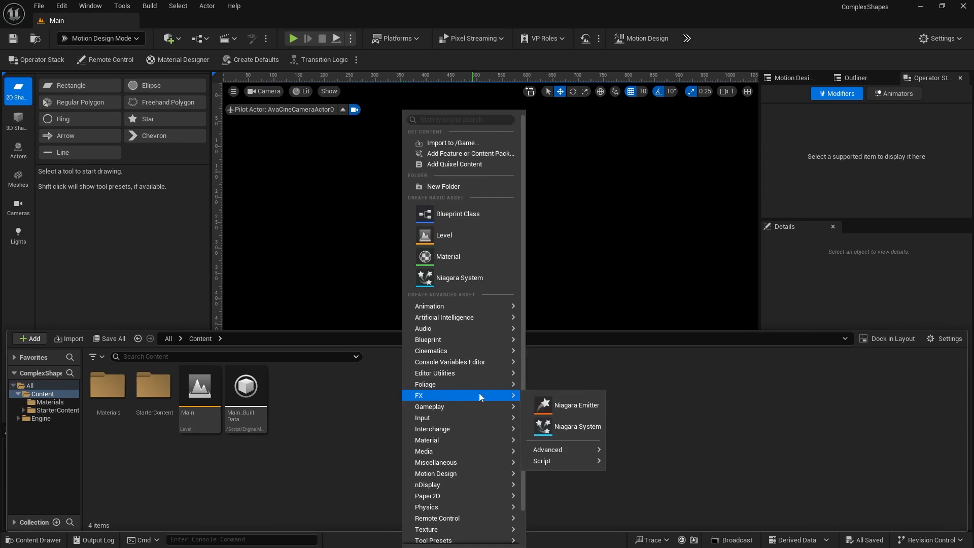
click(459, 187)
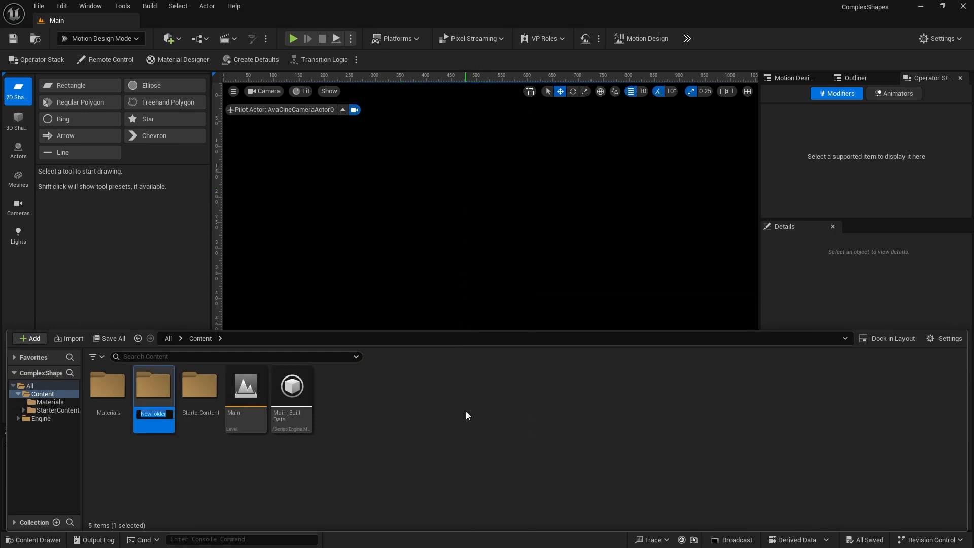
text(SVG)
key(Return)
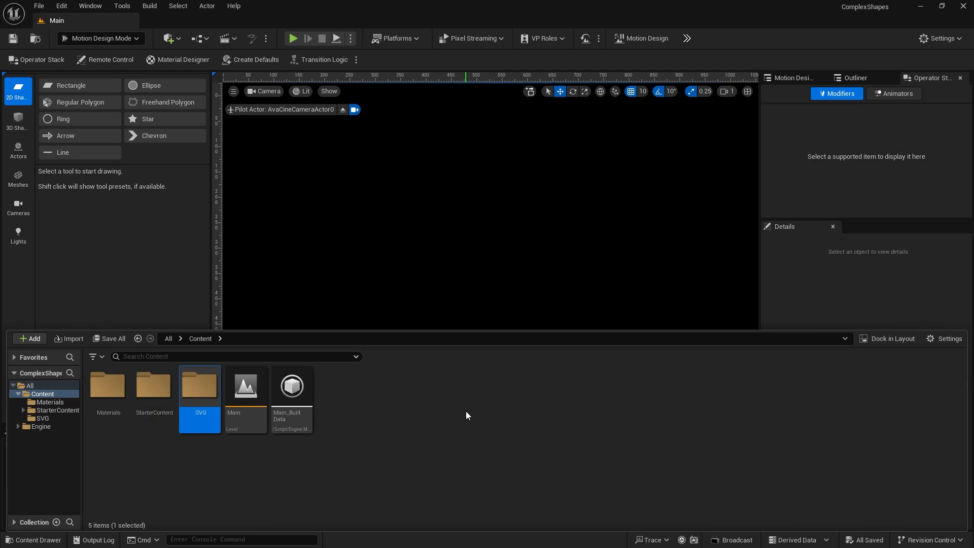
double_click(201, 399)
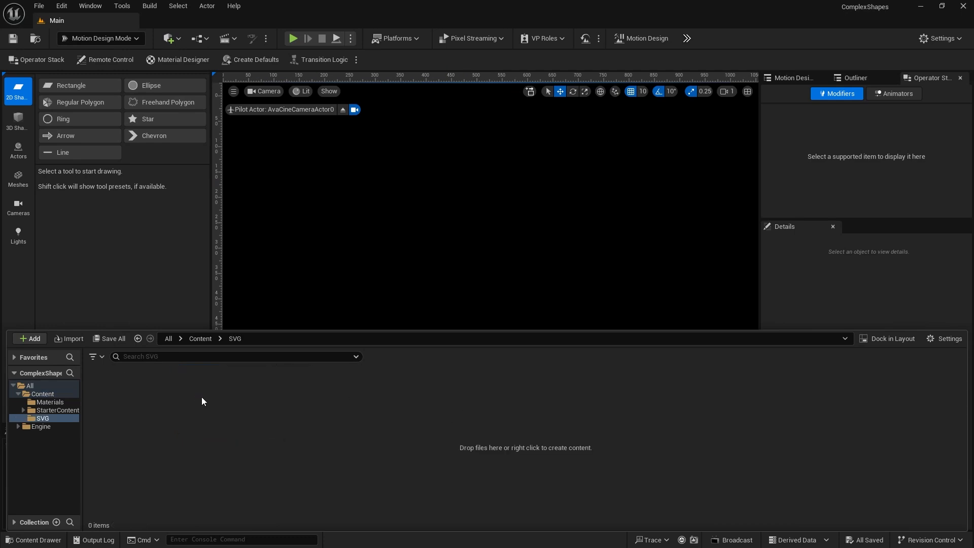
- Import reshot-icon-android-PRH35EK6VU.svg from the Desktop into the SVG folder and save the imported asset
right_click(285, 412)
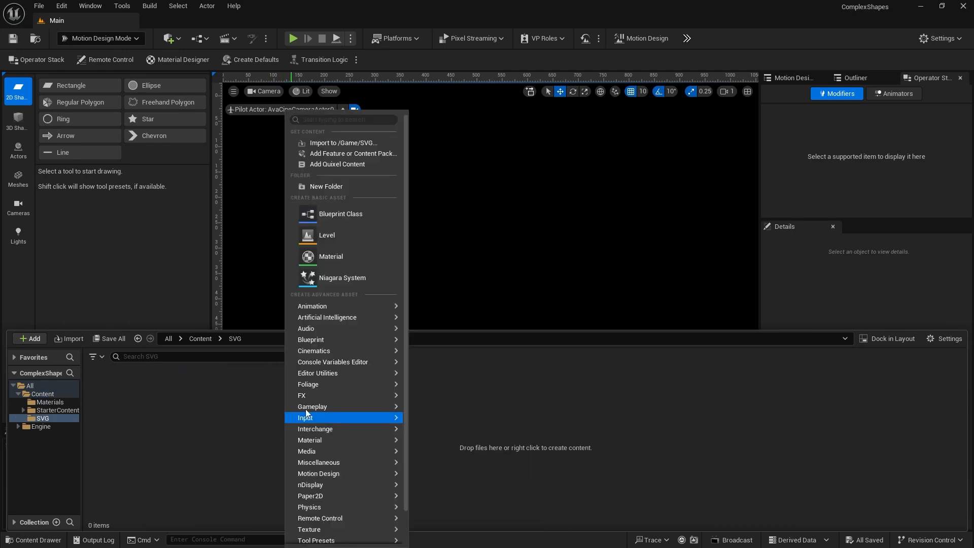
click(326, 144)
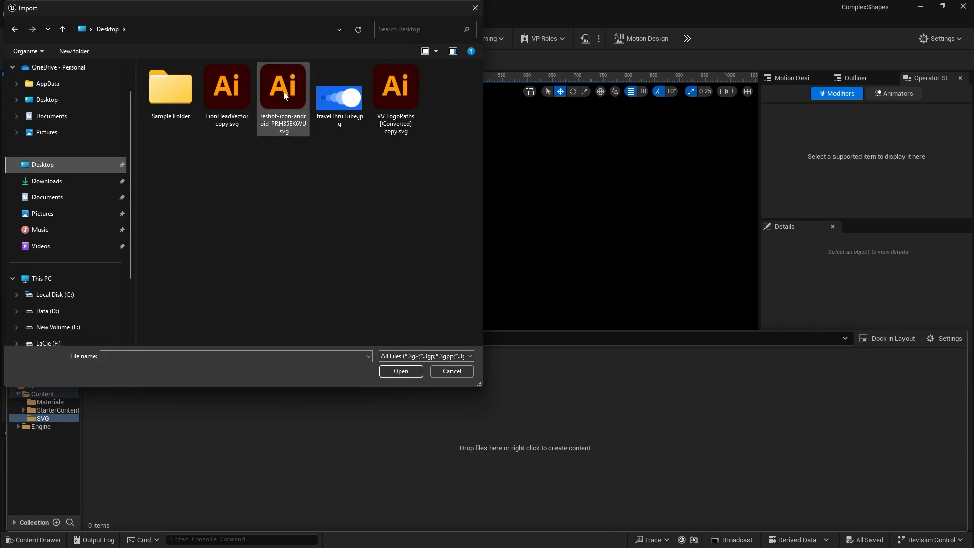
click(284, 96)
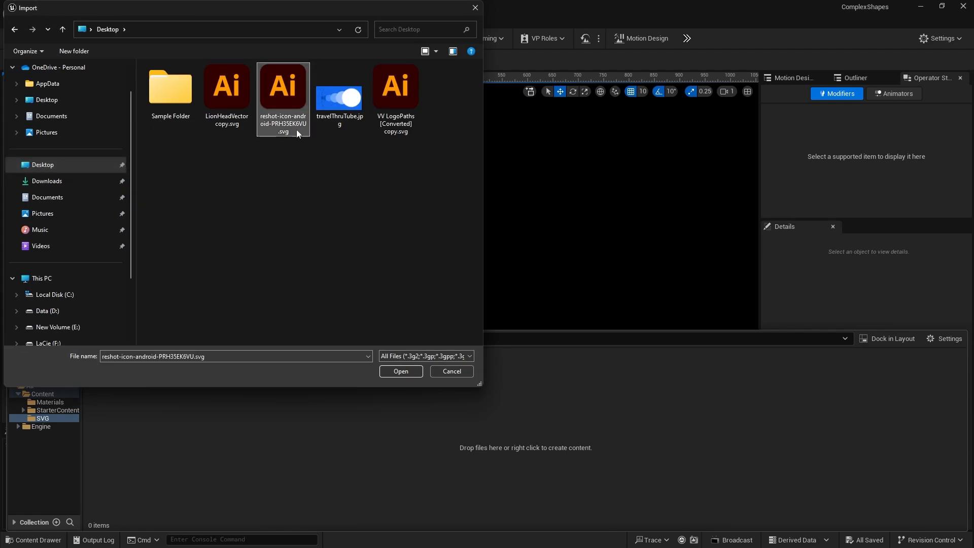
click(406, 371)
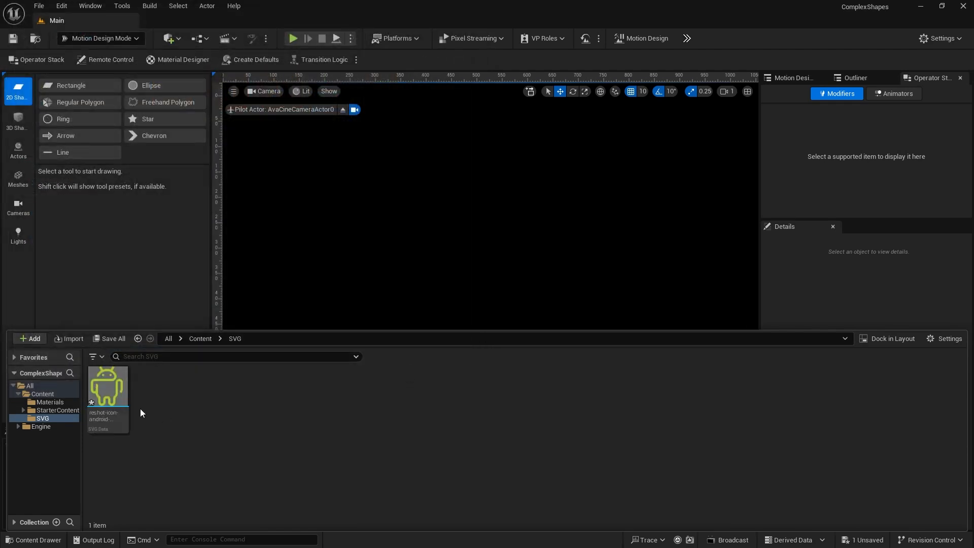
click(108, 393)
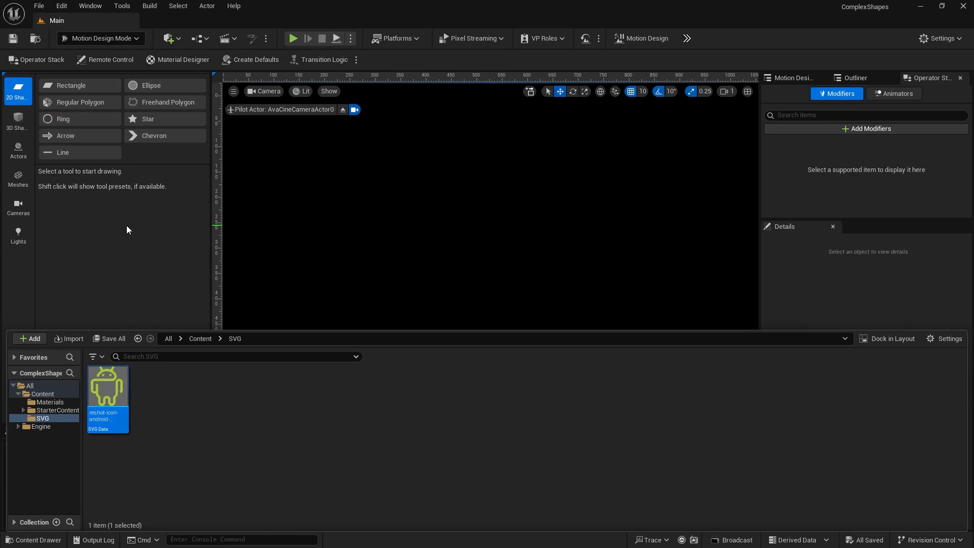
- Add an SVG Actor to the scene
click(19, 152)
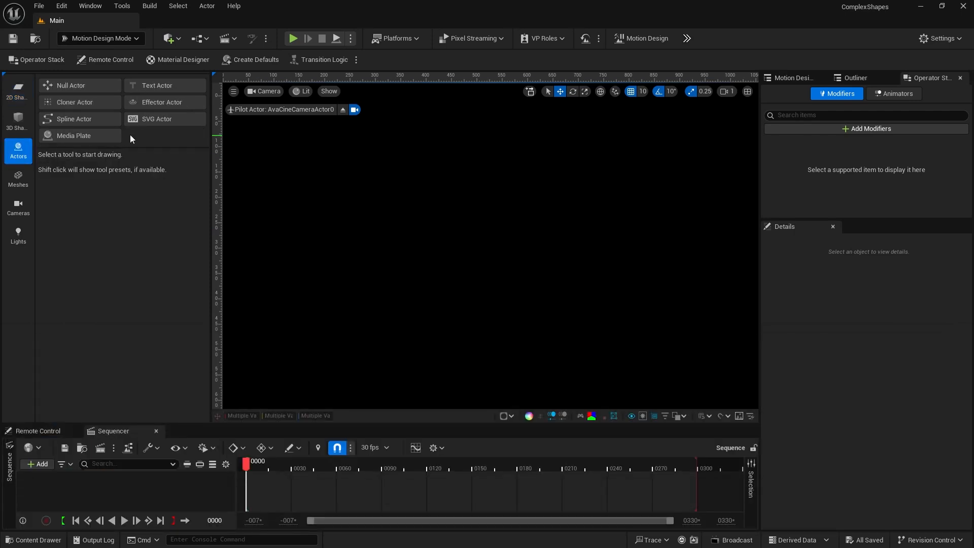
double_click(157, 121)
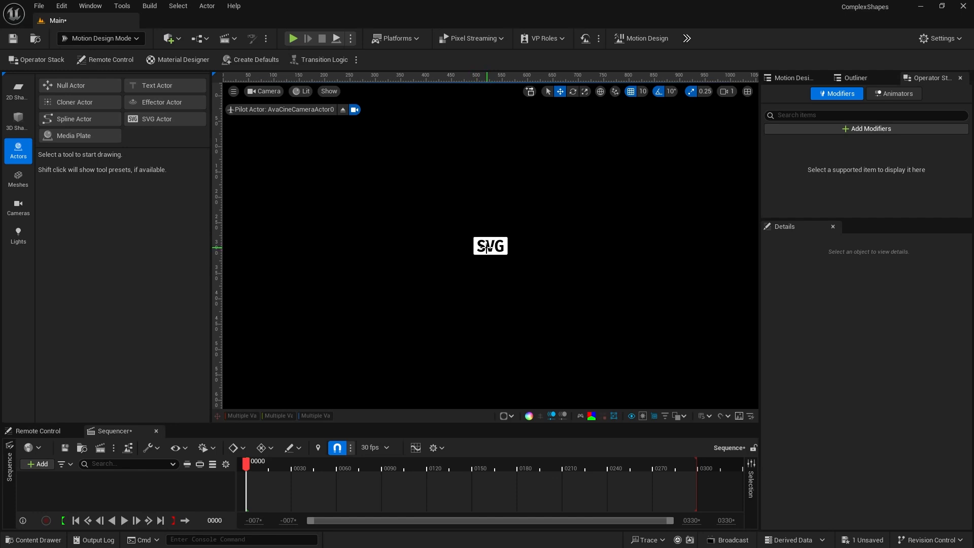
- Select the SVGActor in the Motion Design Outliner and assign reshot-icon-android-PRH35EK6VU as its SVGData
click(795, 79)
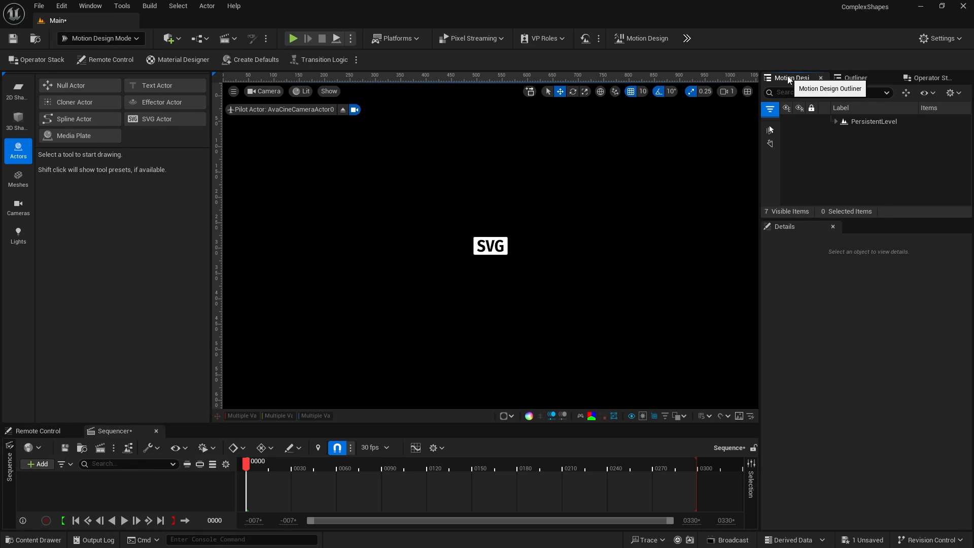
click(836, 122)
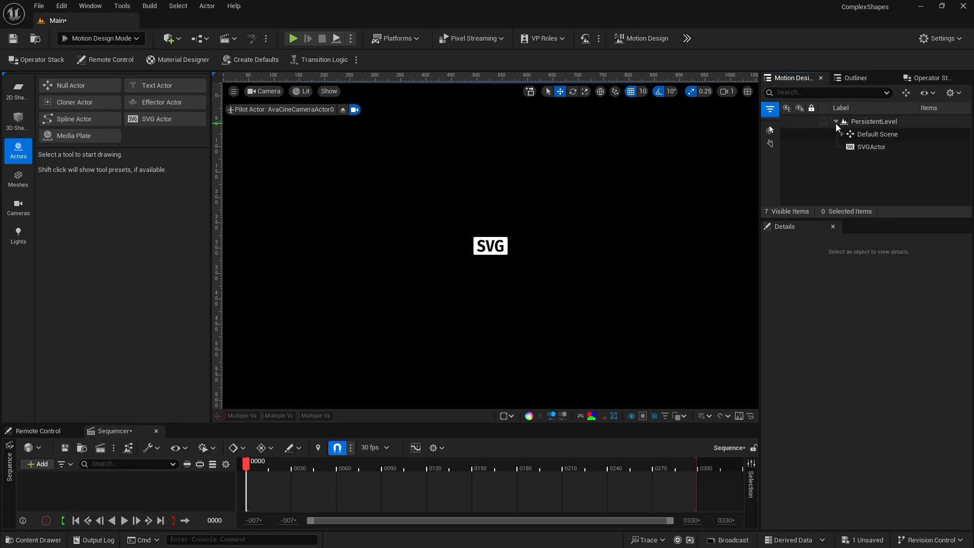
click(851, 147)
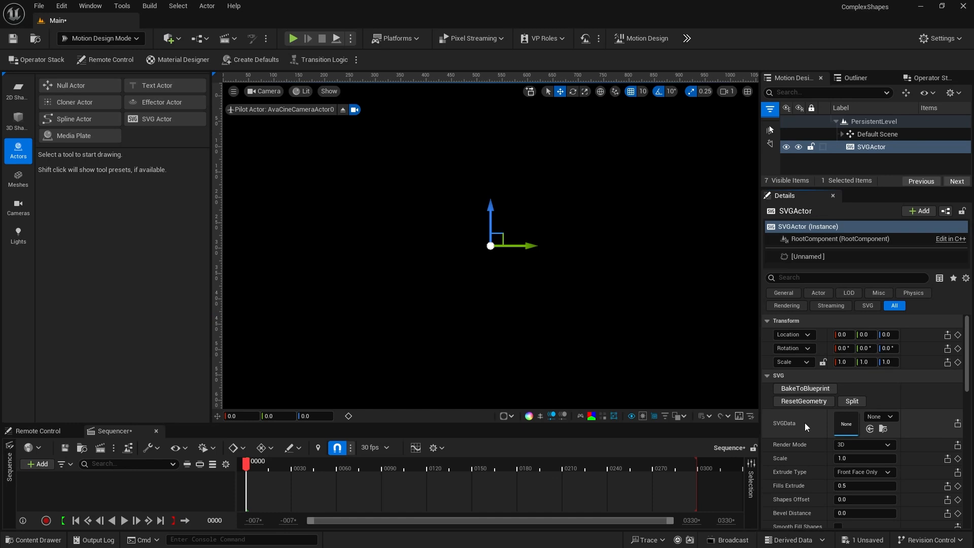
click(880, 421)
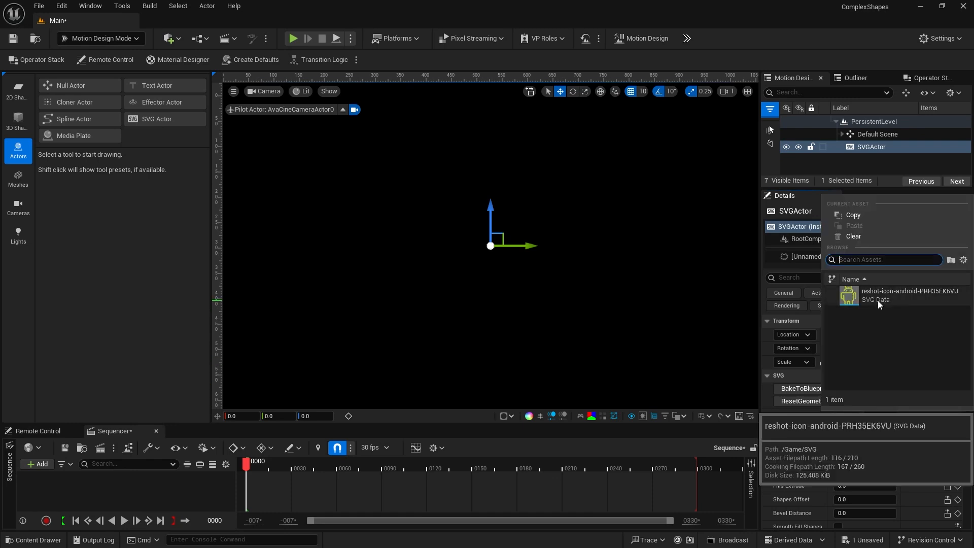
click(849, 298)
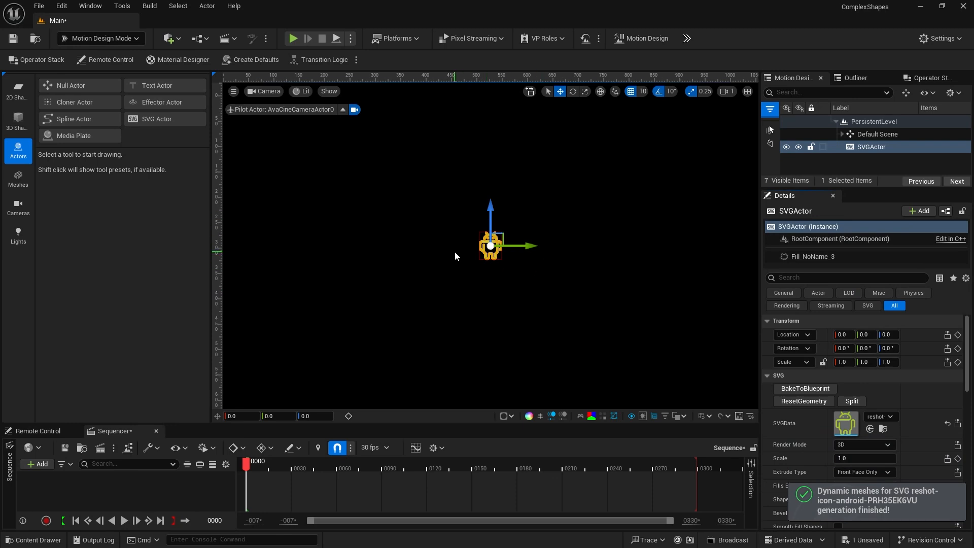
- Delete the SVGActor and place the reshot-icon-android-PRH35EK6VU asset from the SVG folder directly into the scene
click(852, 148)
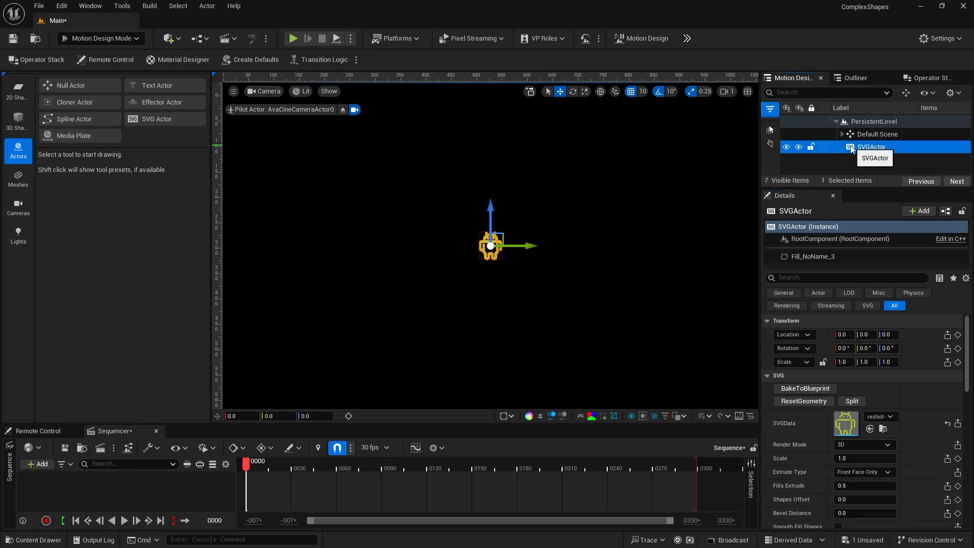
key(Delete)
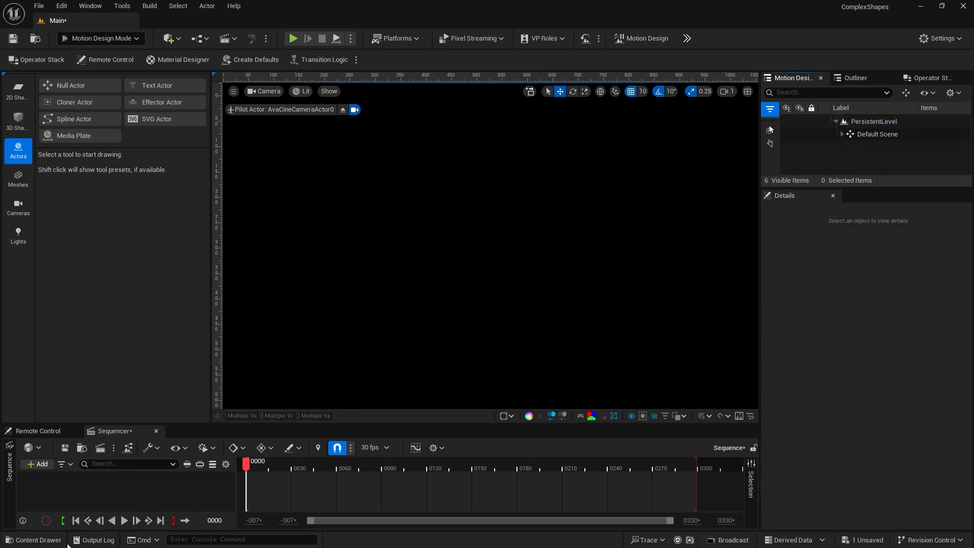
click(45, 540)
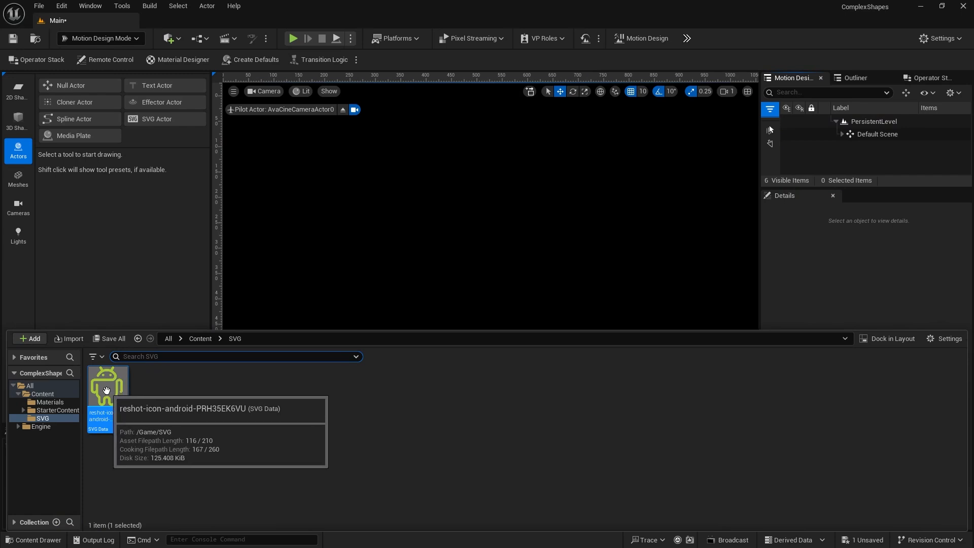
drag(106, 390, 481, 252)
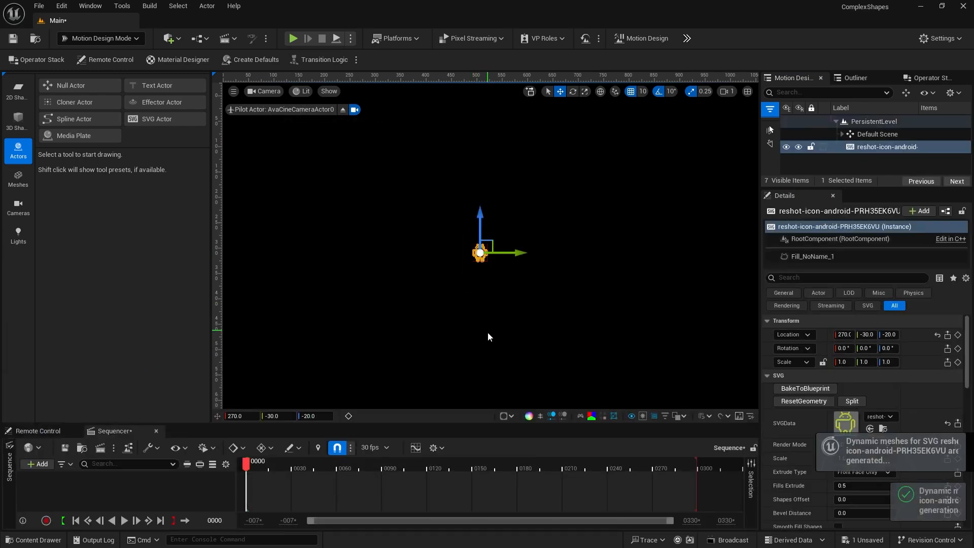
- Reset the android icon actor's location to its default and set its SVG Scale to 7
drag(761, 198, 762, 172)
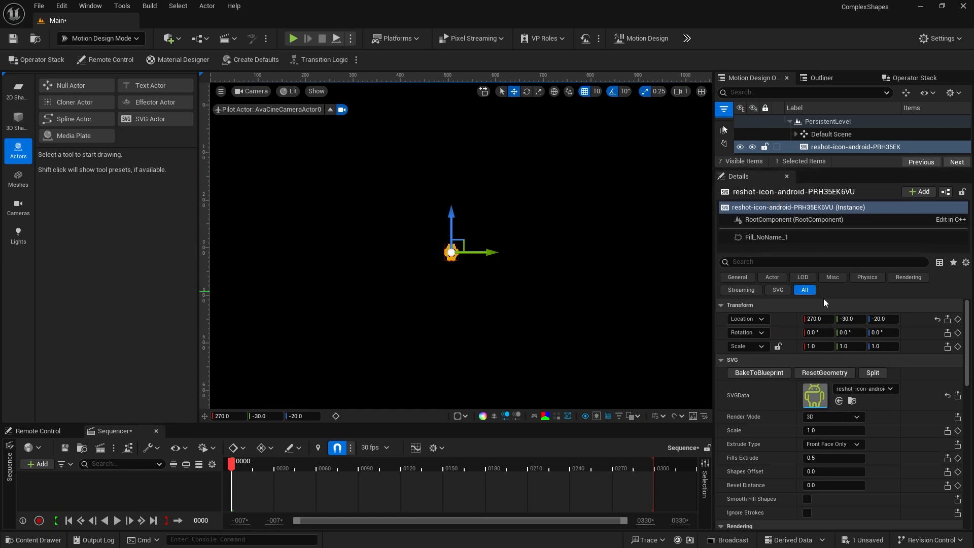
scroll(829, 317, down, 1)
scroll(840, 346, up, 1)
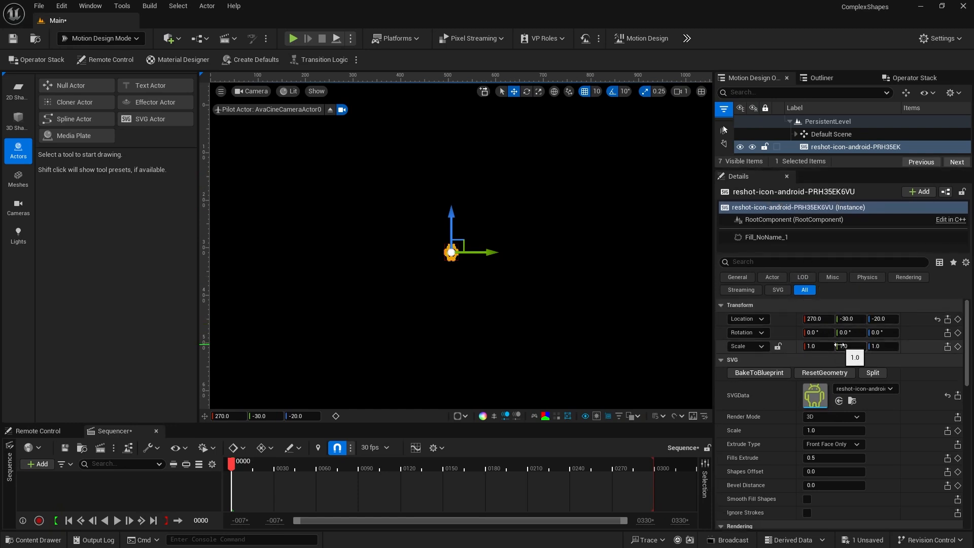
key(ctrl+z)
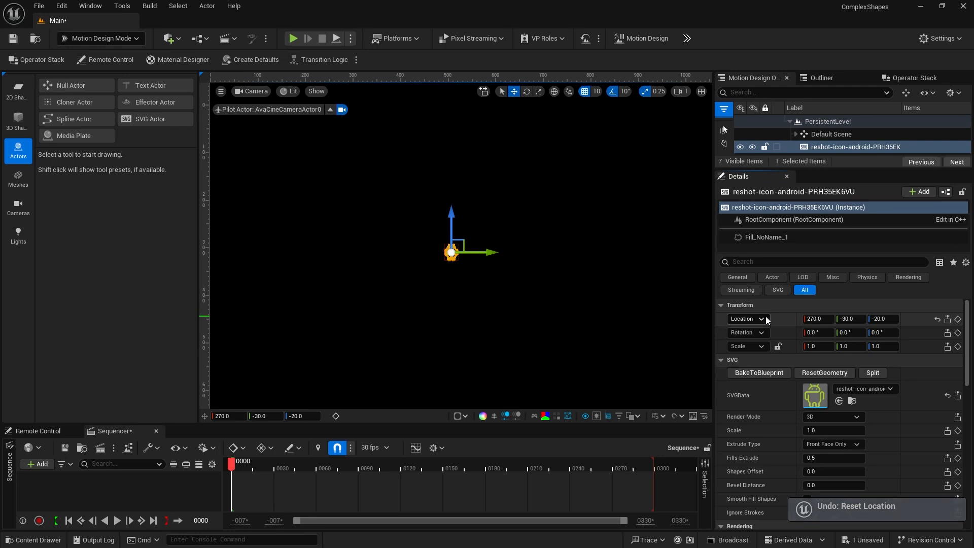
click(938, 319)
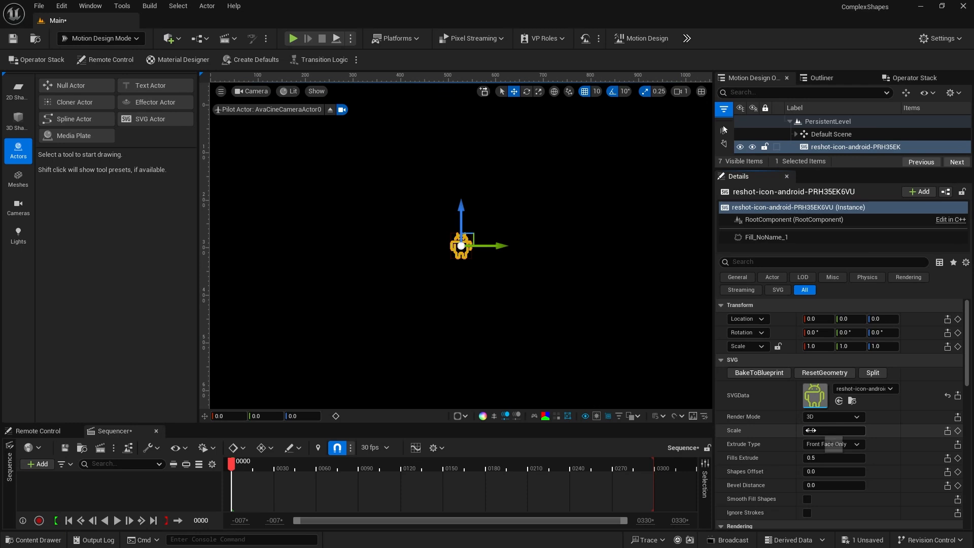
click(812, 430)
text(7)
key(Return)
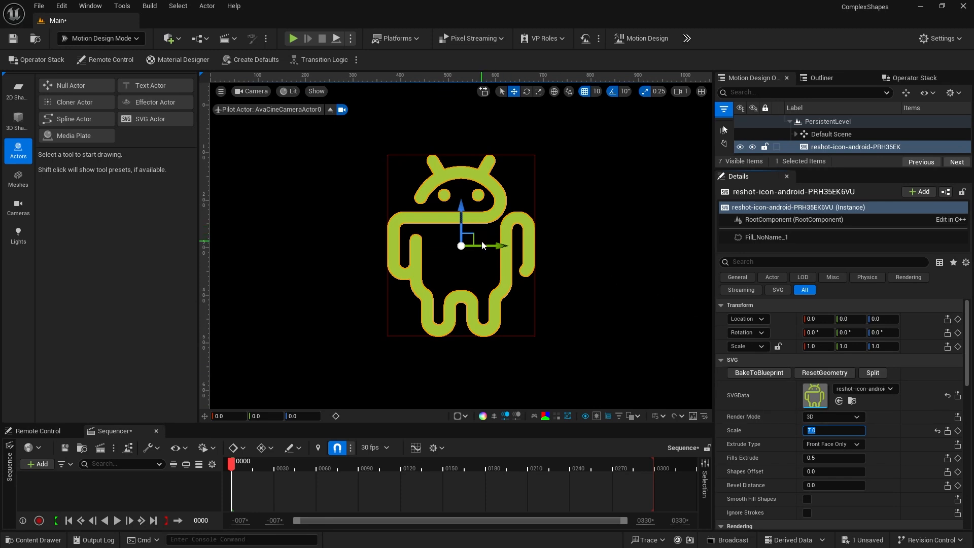
- Switch the icon's Render Mode to 2D and reset its SVG Scale to the default
click(832, 417)
click(831, 437)
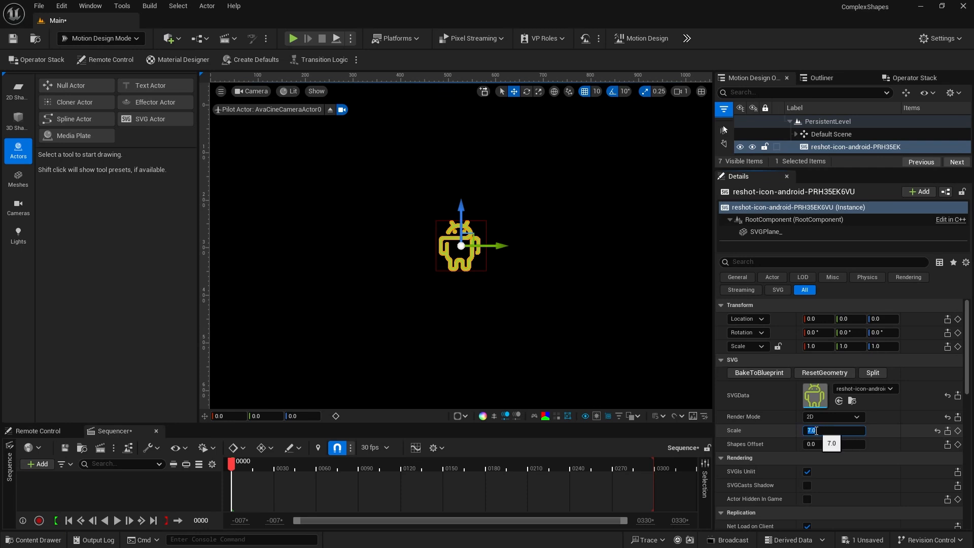
click(937, 431)
- Lock the transform scale proportions and set the icon's transform scale to 3.5 on all axes
drag(812, 346, 817, 346)
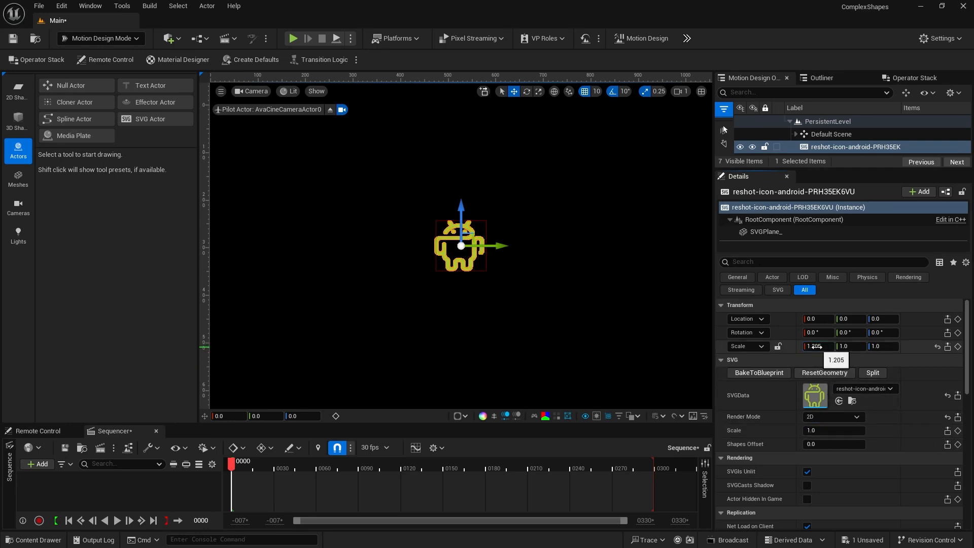
click(938, 347)
click(778, 347)
drag(814, 346, 817, 347)
click(816, 347)
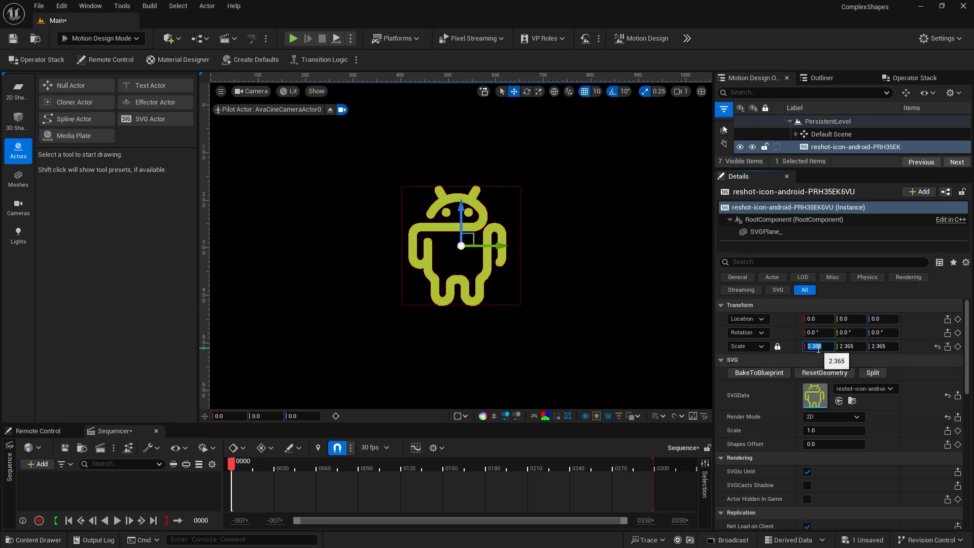
text(3.5)
key(Return)
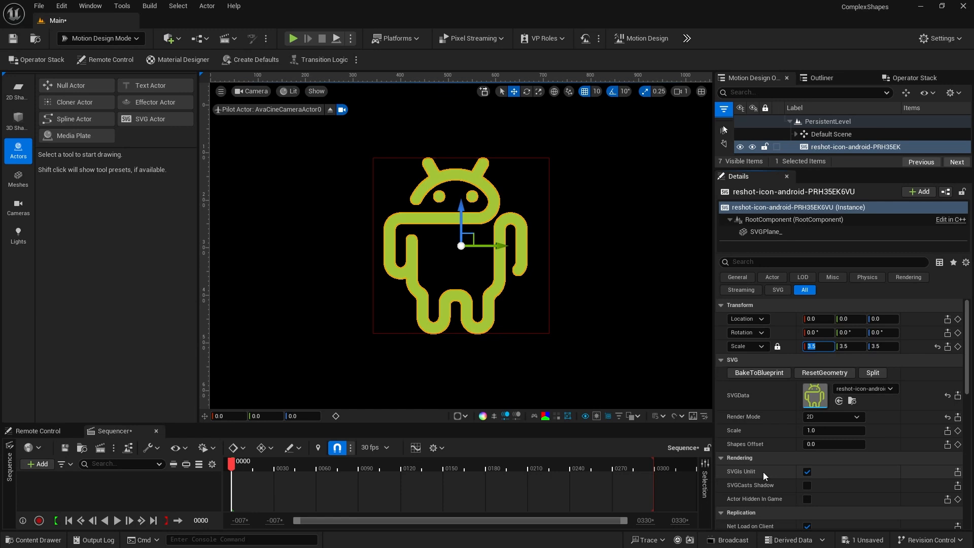
- Turn off SVGIs Unlit and rotate the 2D icon about Z to view its back, returning it to 1°
click(808, 472)
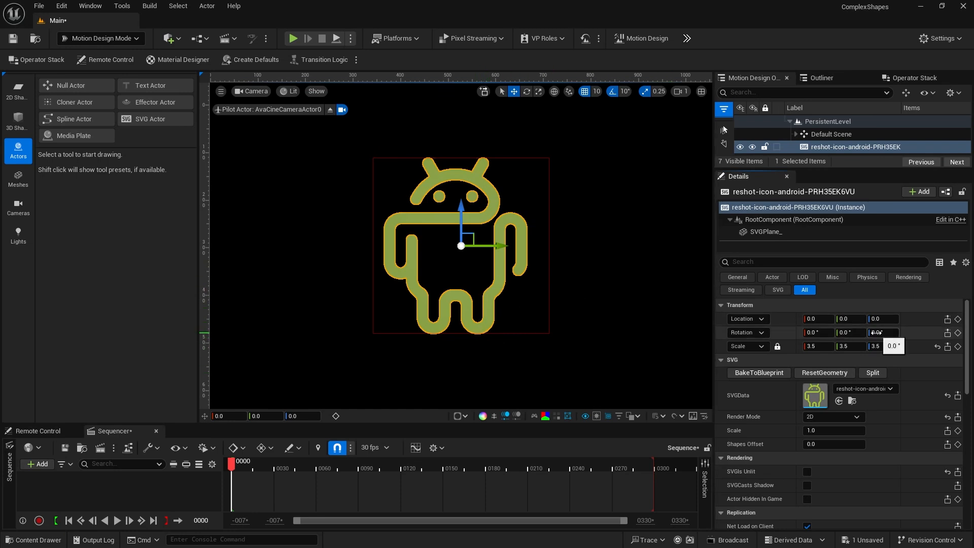
drag(876, 332, 935, 333)
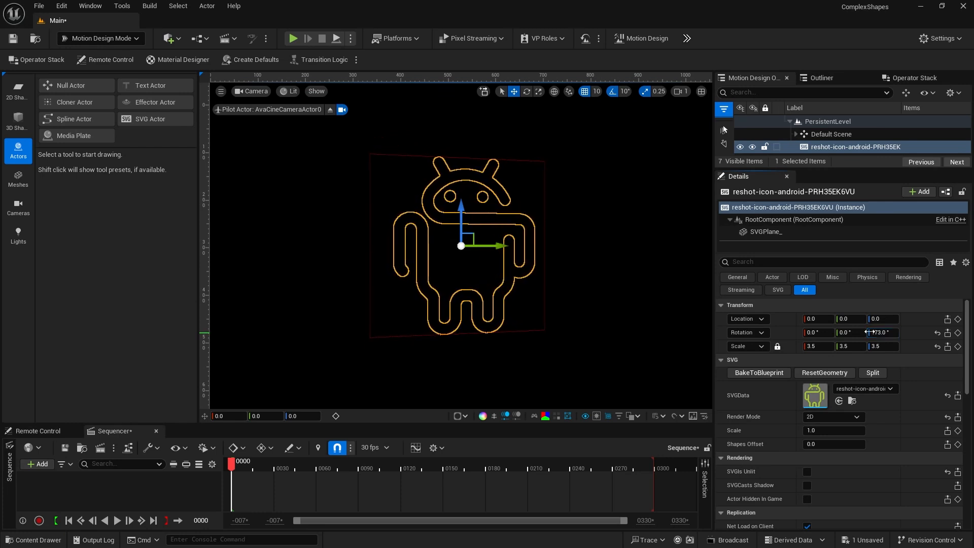
click(620, 220)
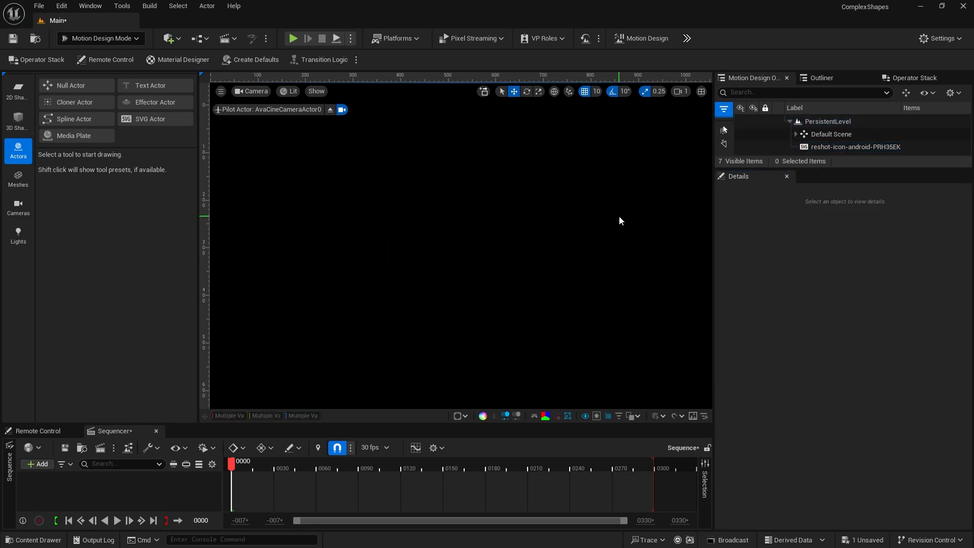
click(802, 149)
drag(879, 333, 793, 333)
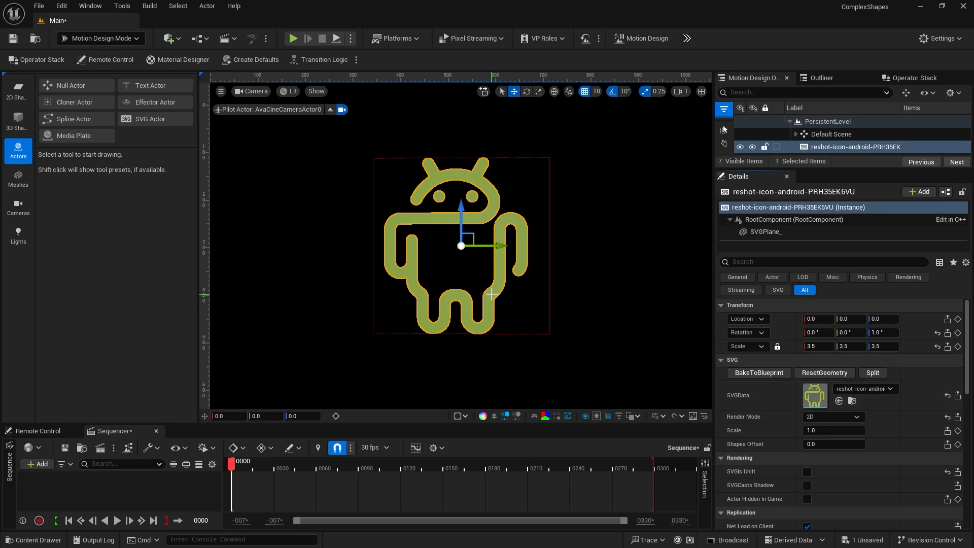
click(922, 376)
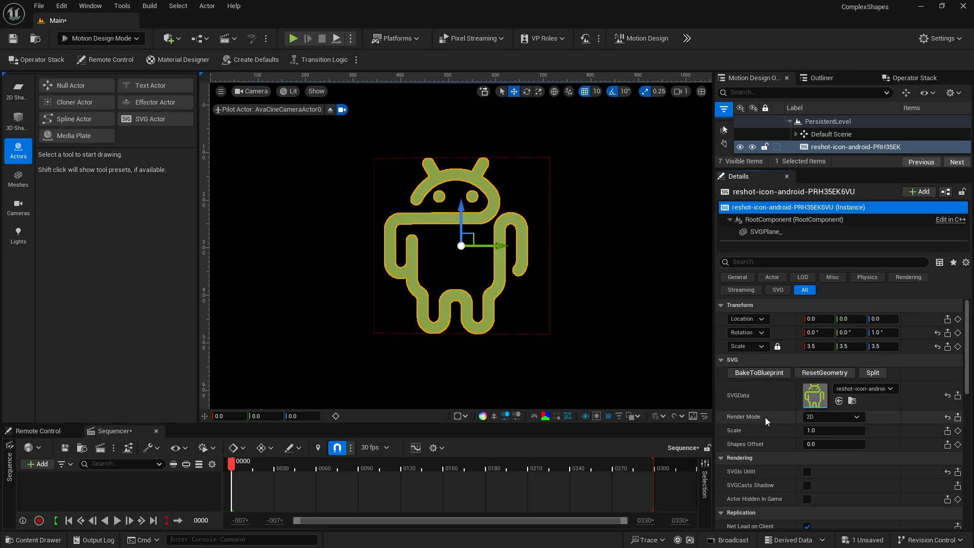
- Set the icon's Render Mode to 3D, reset its transform scale and size it with an SVG Scale of 7
click(833, 417)
click(834, 429)
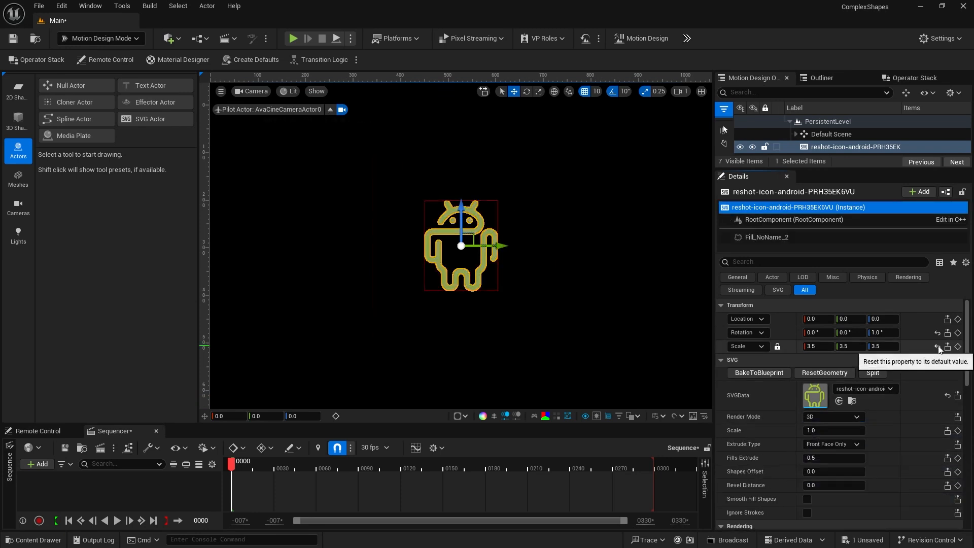
click(938, 346)
click(817, 431)
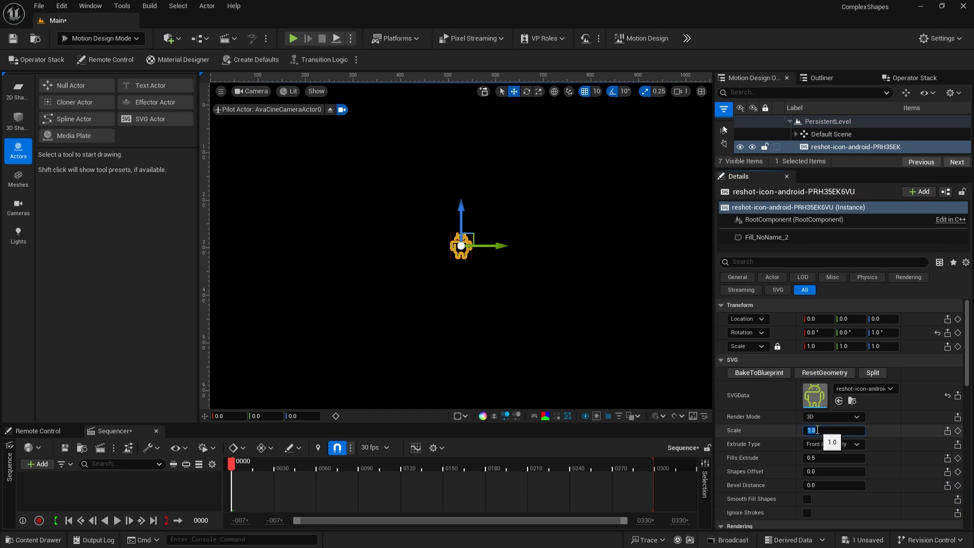
text(7)
key(Return)
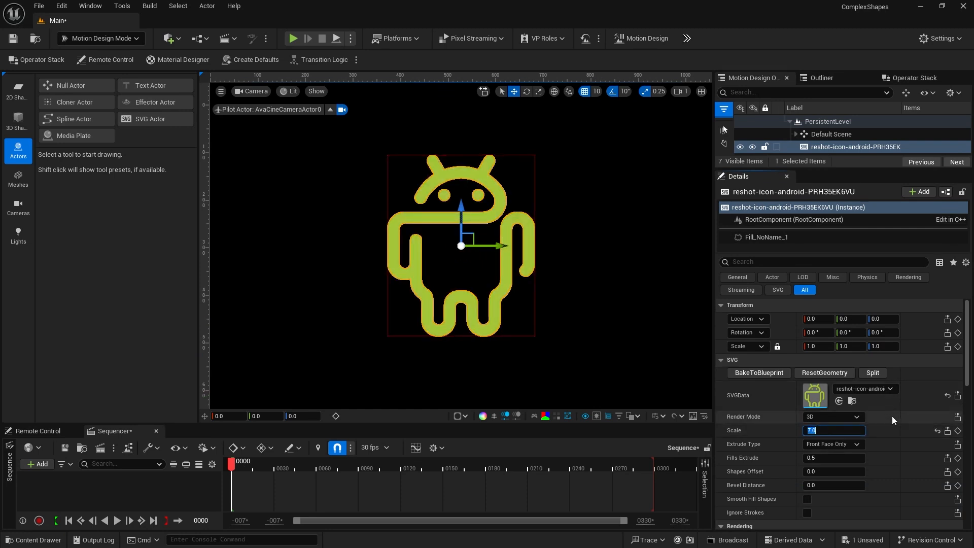
- Set the icon's Fills Extrude to 5 and turn off SVGIs Unlit so it receives lighting
scroll(863, 468, down, 2)
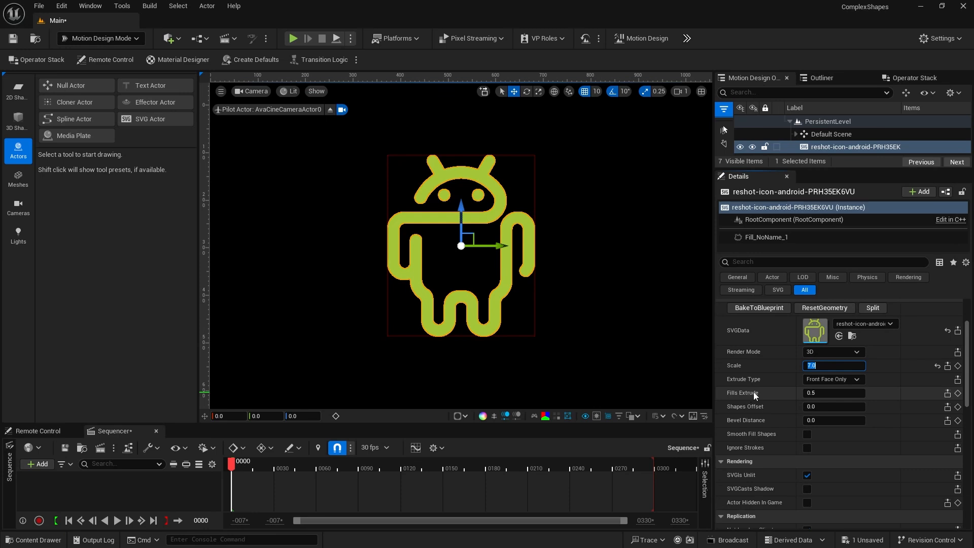
click(807, 393)
text(5)
key(Return)
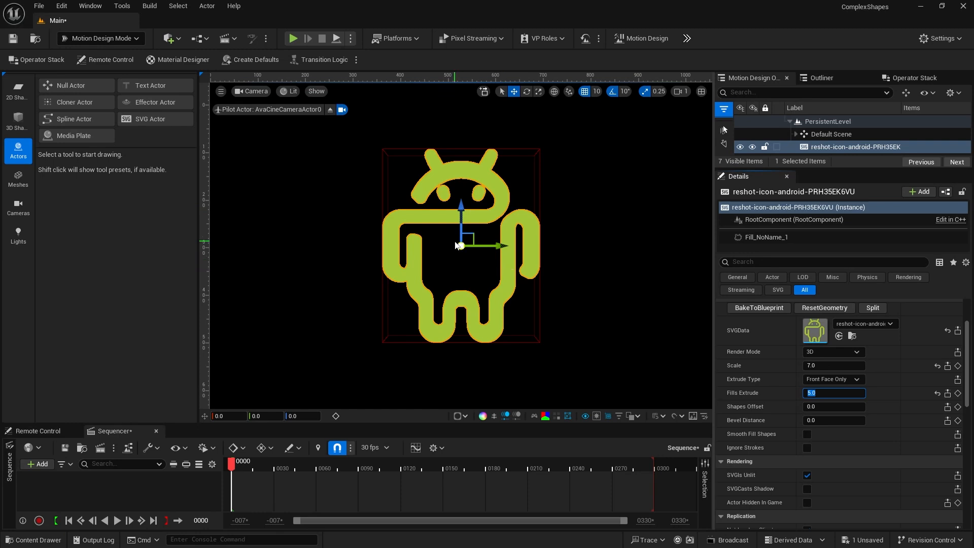
click(807, 476)
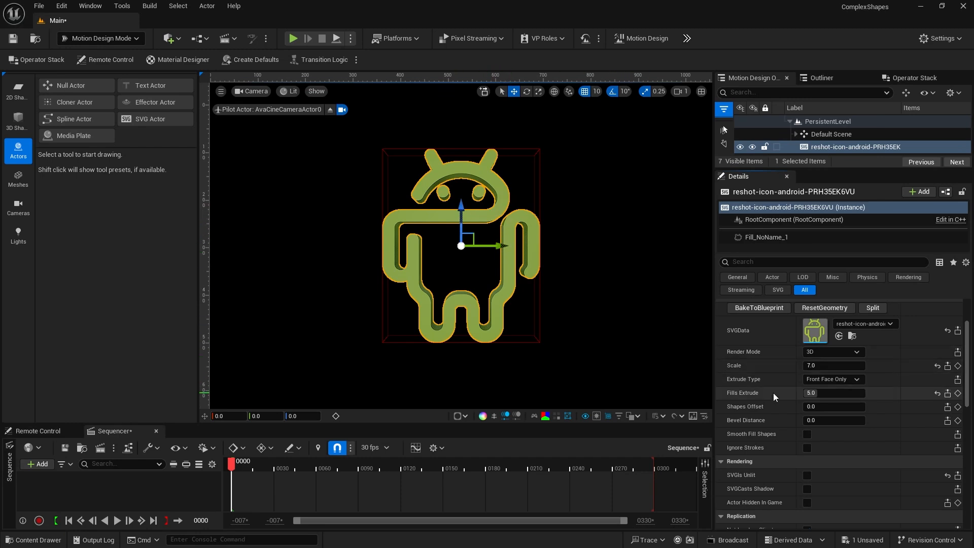
- Rotate the icon to -90° about Z for a side view and set its Extrude Type to Front-Back Mirrored
scroll(774, 393, up, 3)
drag(881, 332, 836, 333)
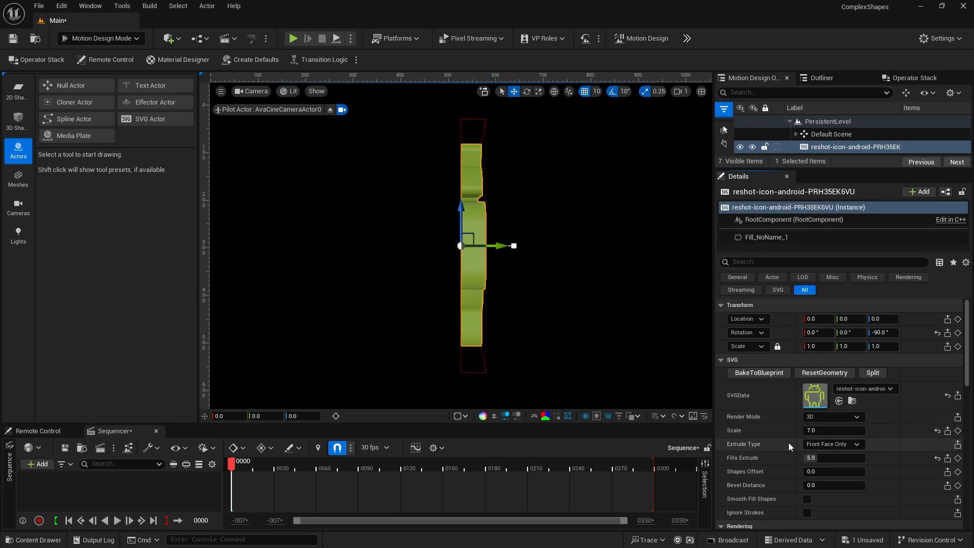
click(828, 445)
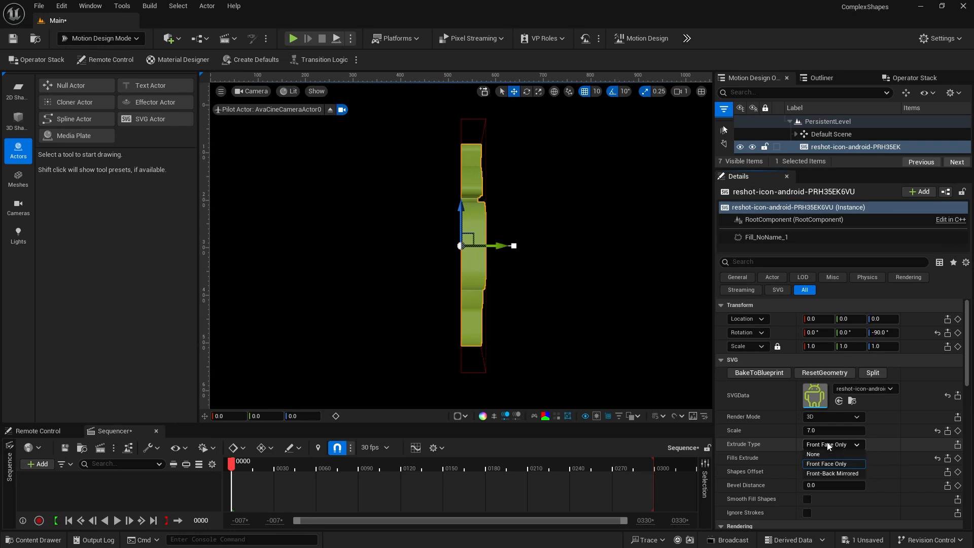
click(832, 474)
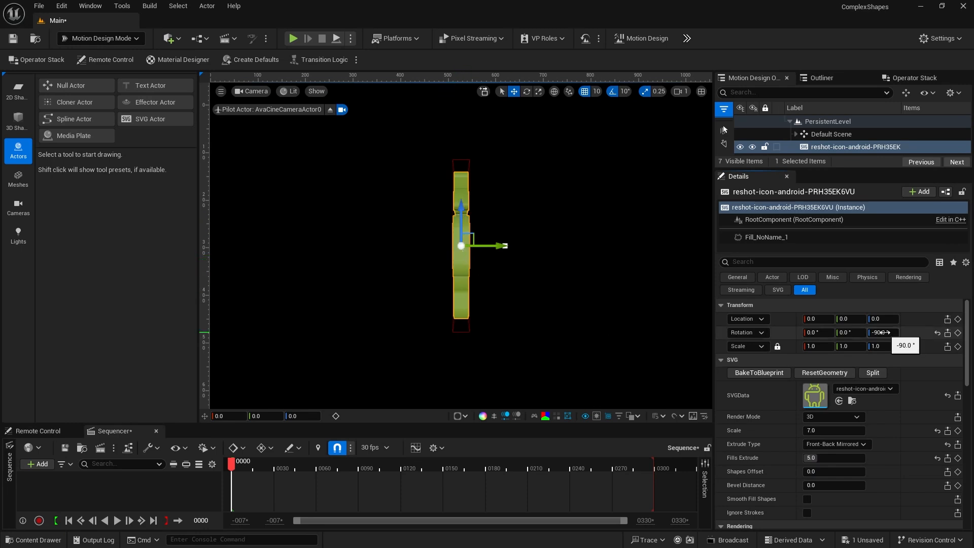
- Rotate the icon about Z to inspect its mirrored extrusion, reset its rotation and set its SVG Scale to 7
drag(882, 332, 908, 335)
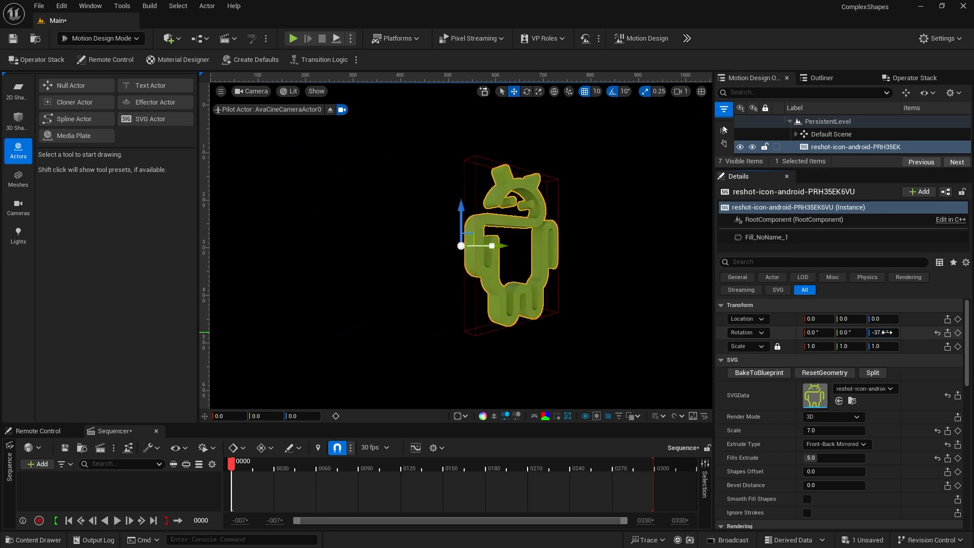
click(938, 333)
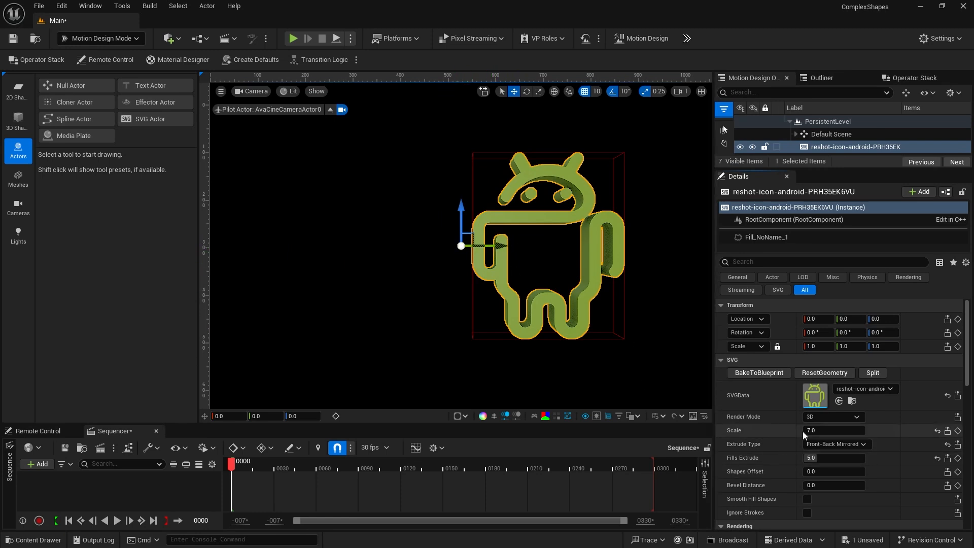
drag(804, 436, 807, 436)
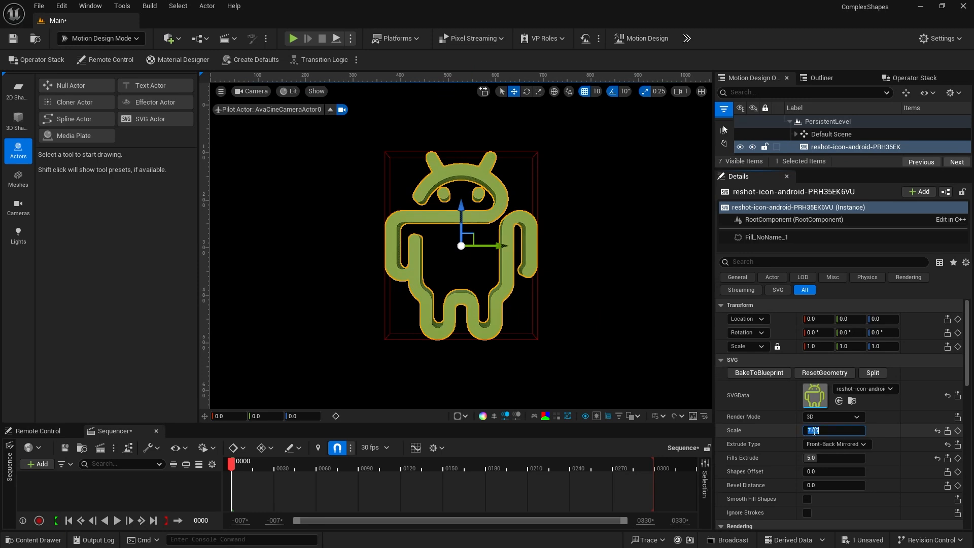
text(7)
key(Return)
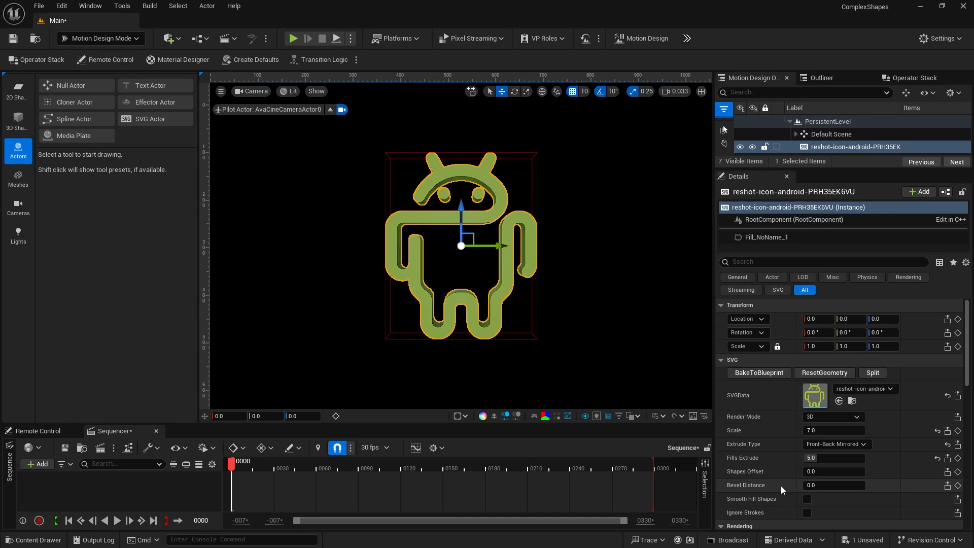
- Move close to the icon's arm and set the icon's Bevel Distance to 0.5
click(330, 109)
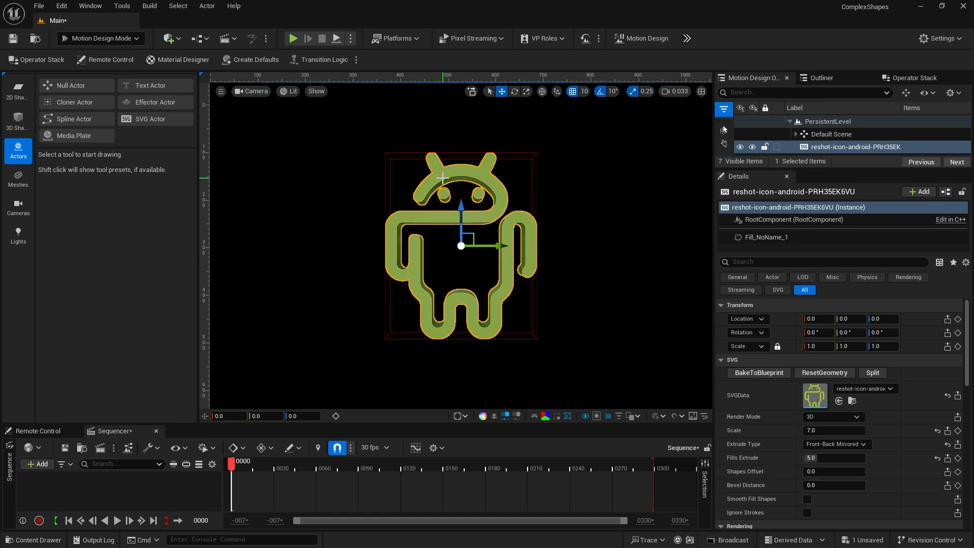
key(w)
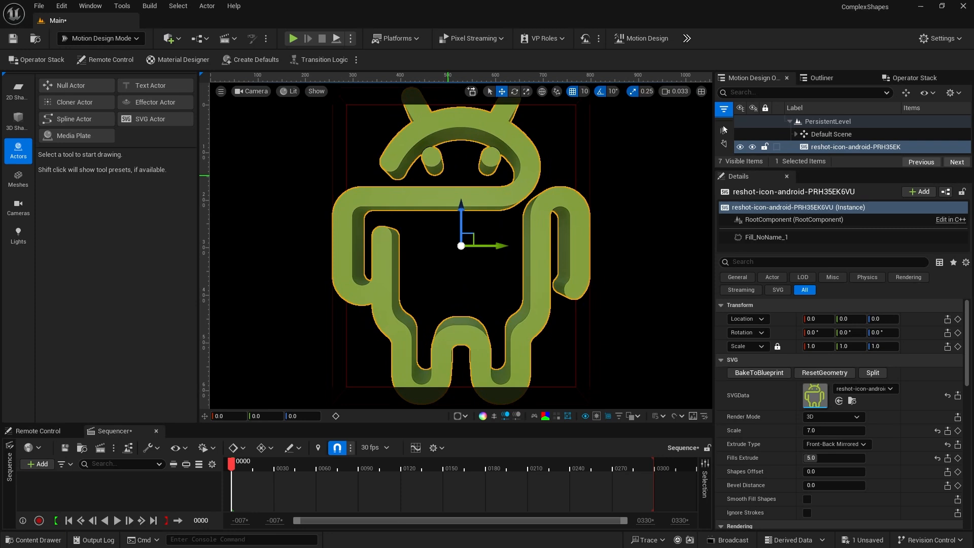
mouse_move(443, 178)
right_down()
mouse_move(411, 186)
mouse_move(446, 174)
right_up()
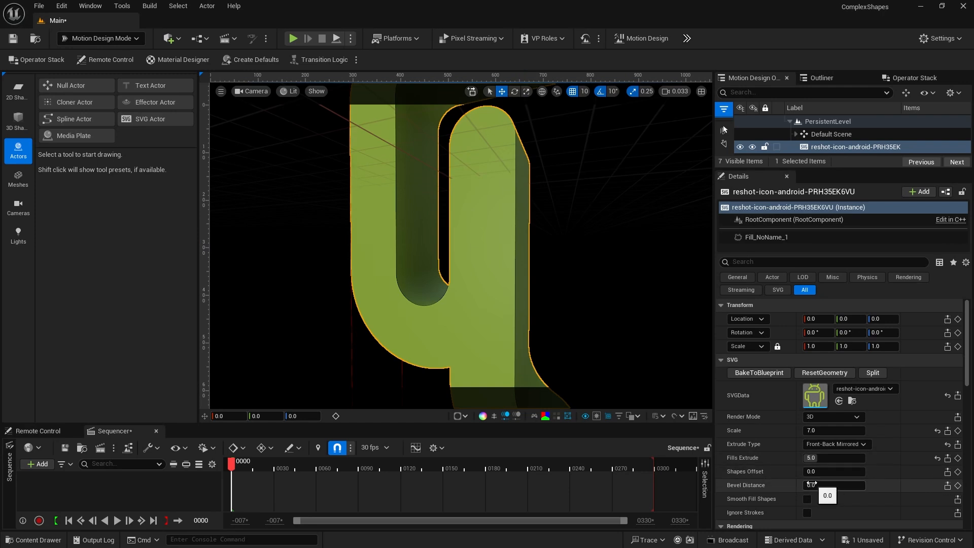
drag(812, 484, 824, 484)
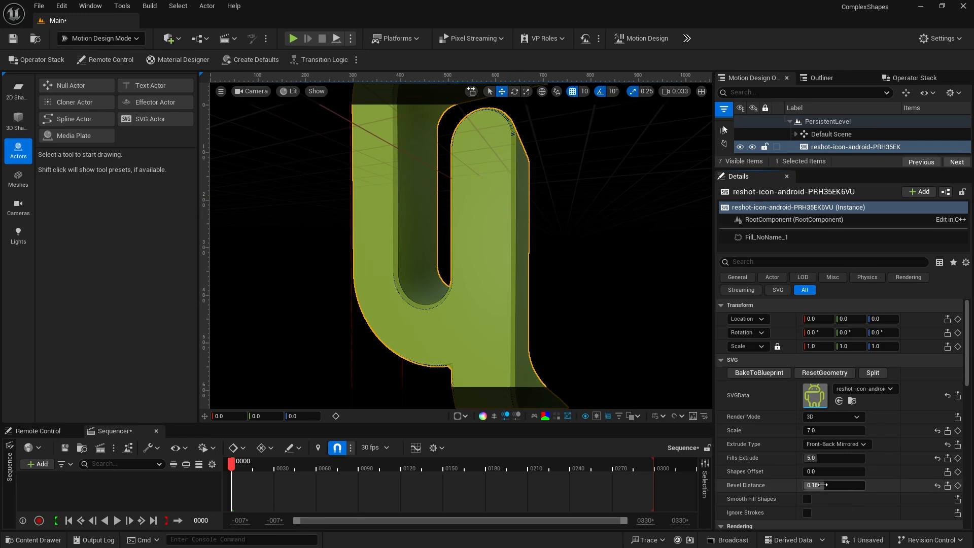
drag(815, 485, 862, 485)
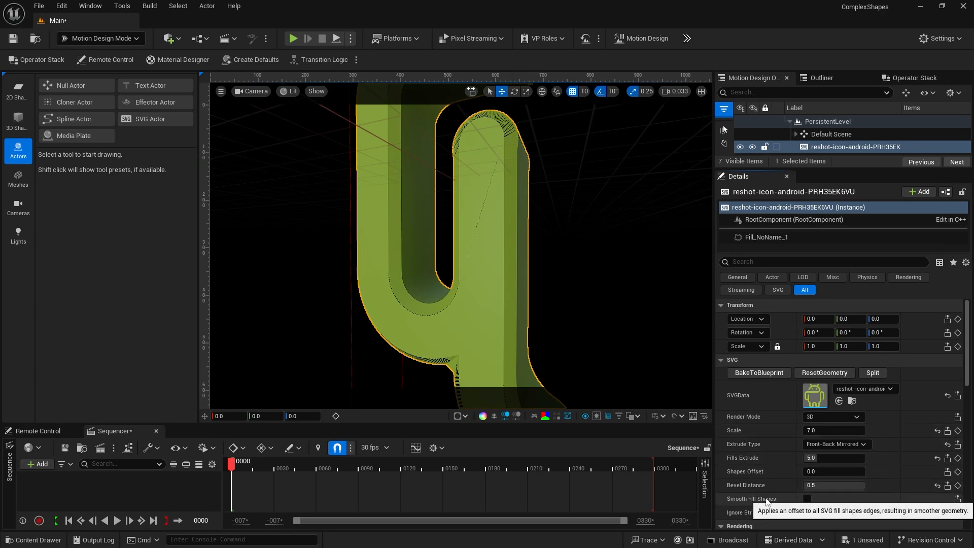
- Turn on Smooth Fill Shapes for the icon and set its Bevel Distance to 0.2
click(807, 499)
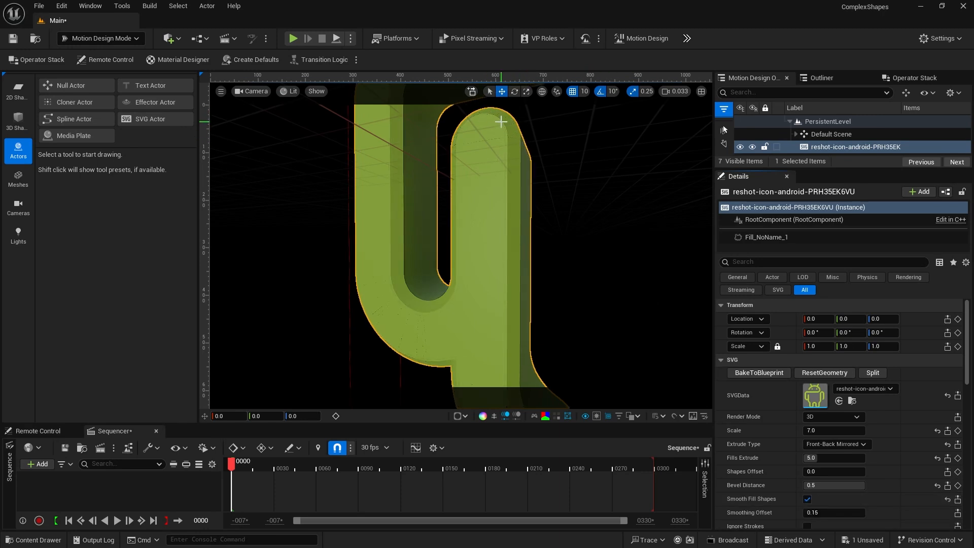
click(816, 485)
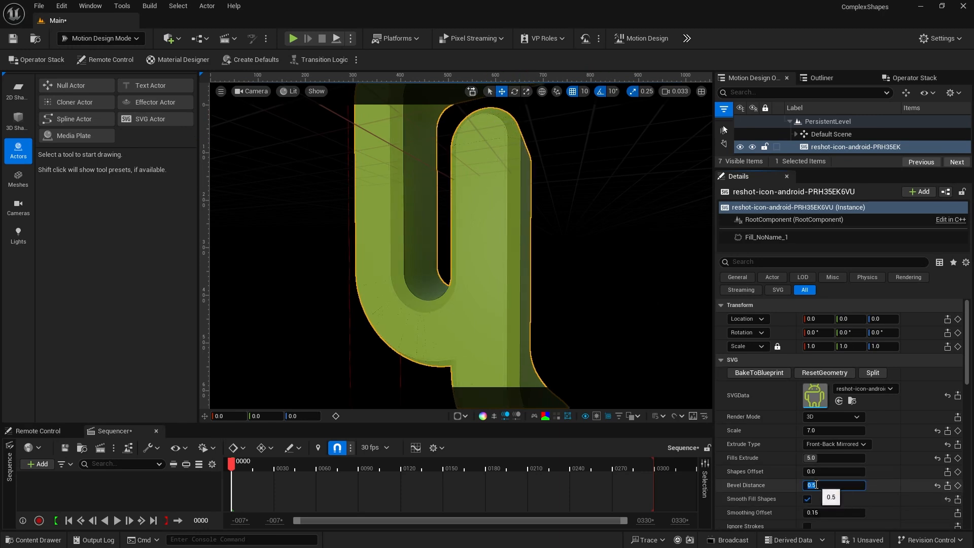
key(Return)
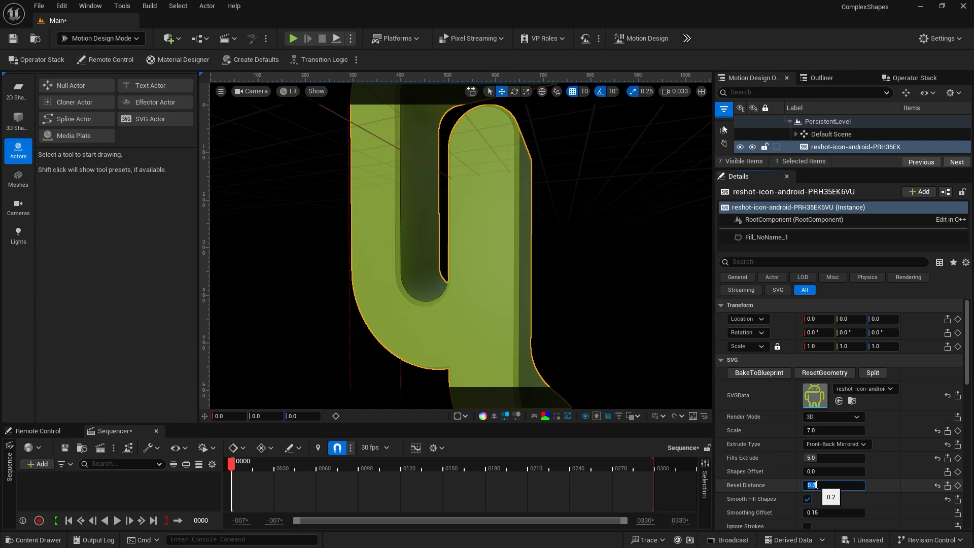
- Set the icon's Smoothing Offset to 0.3 and return the viewport to the scene camera
click(792, 512)
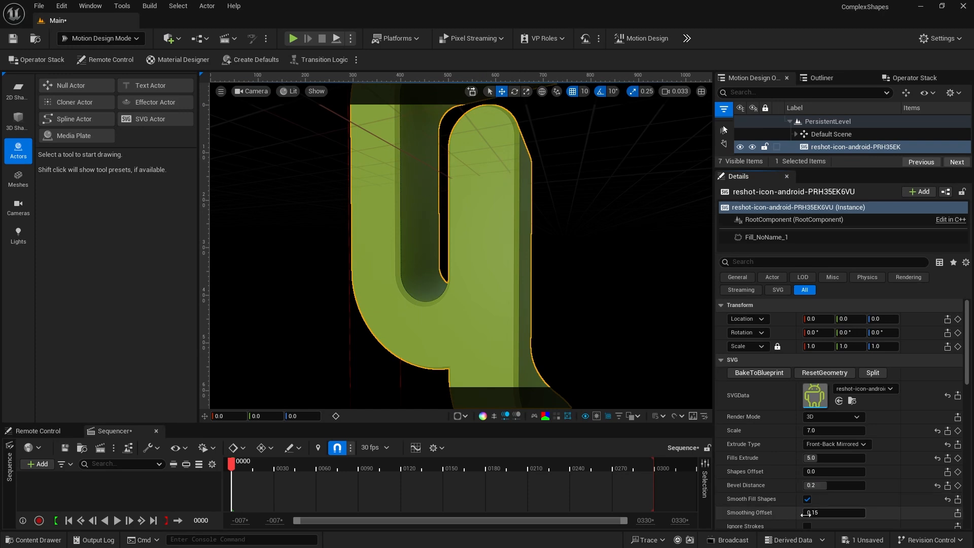
click(813, 514)
text(.3)
key(Return)
click(247, 90)
click(265, 119)
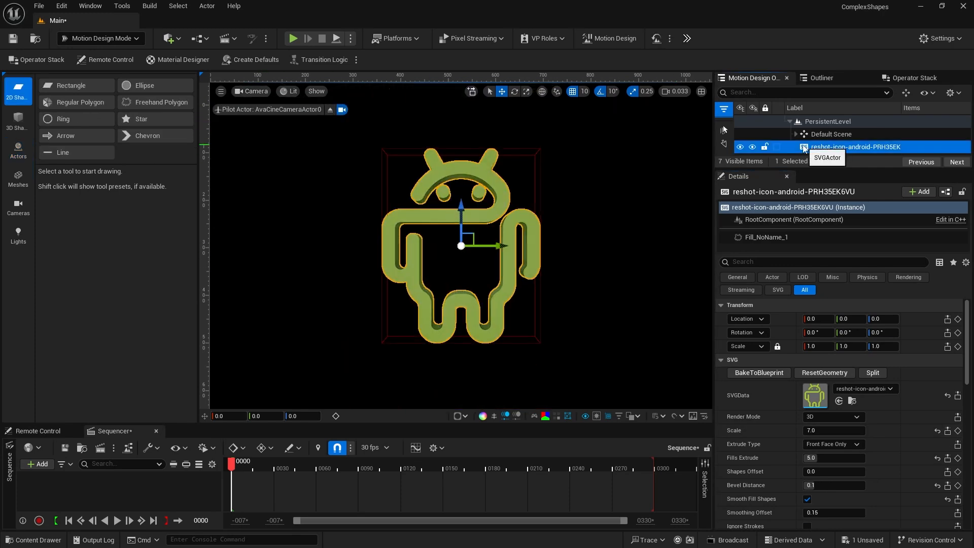
- Select the icon's Fill_NoName_1 component and copy the Hex sRGB value of its color
scroll(799, 371, down, 5)
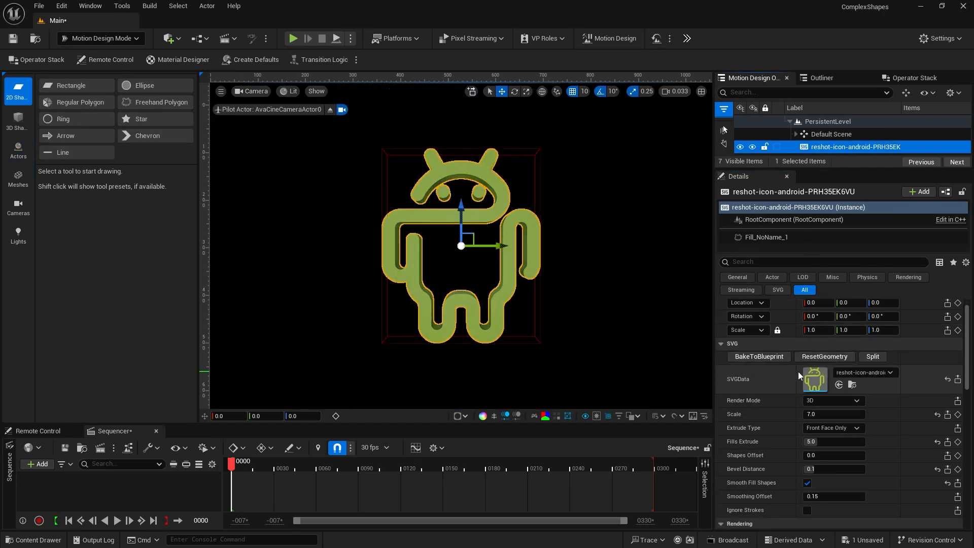
scroll(794, 394, down, 12)
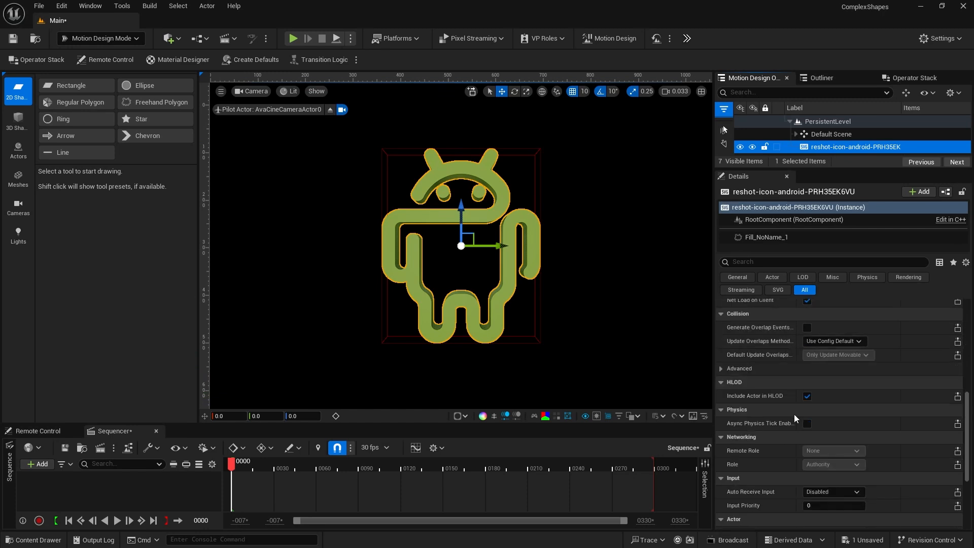
scroll(794, 418, up, 15)
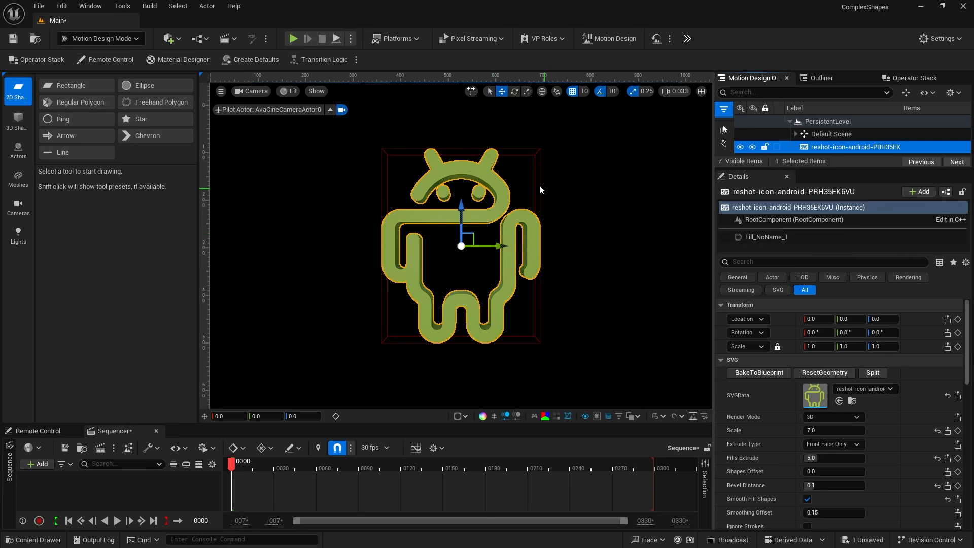
click(753, 238)
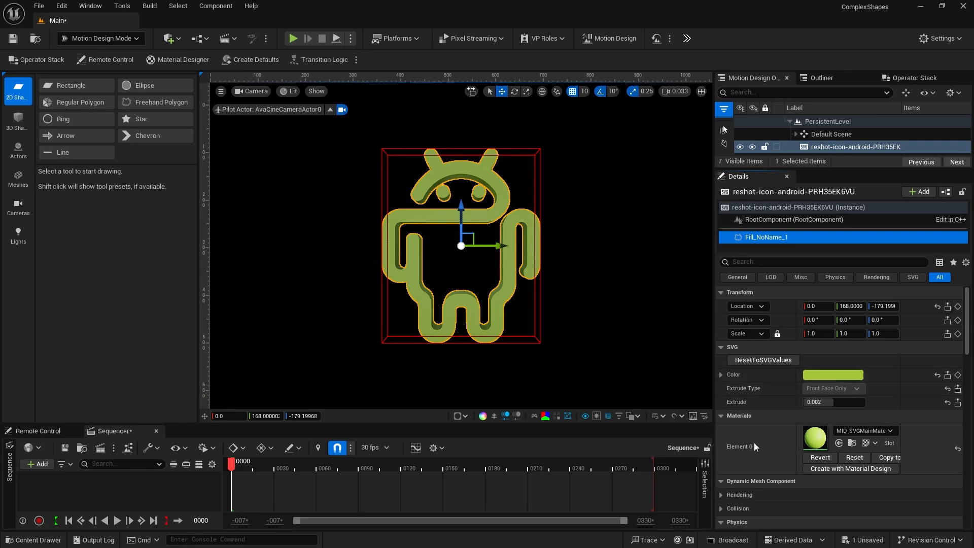
click(832, 376)
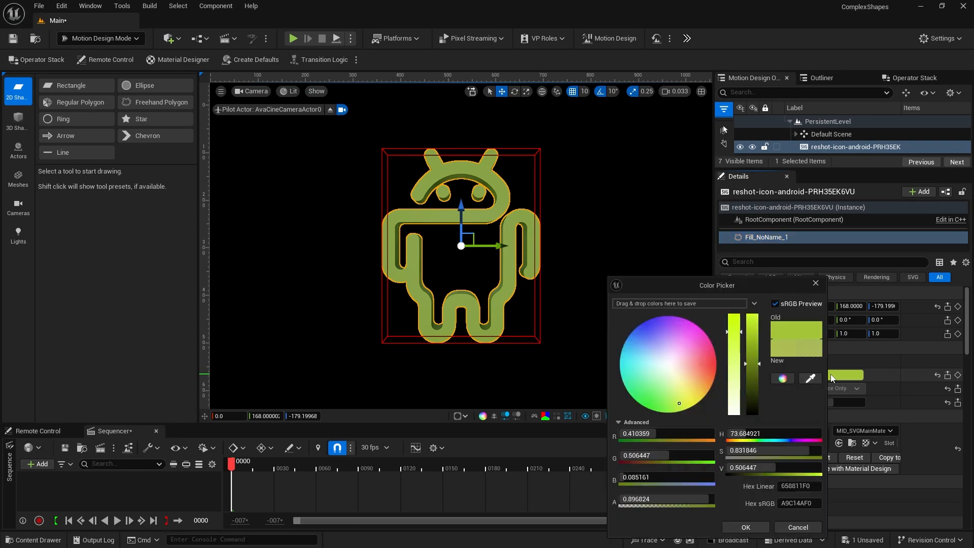
click(812, 503)
key(ctrl+c)
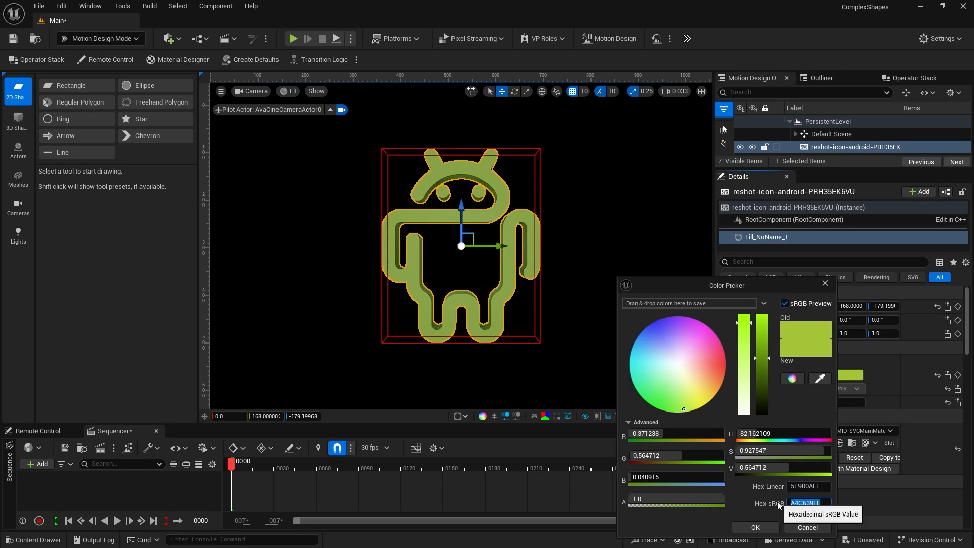
- Recolor the fill component to a magenta-pink, Hex sRGB C656ACFF
click(700, 359)
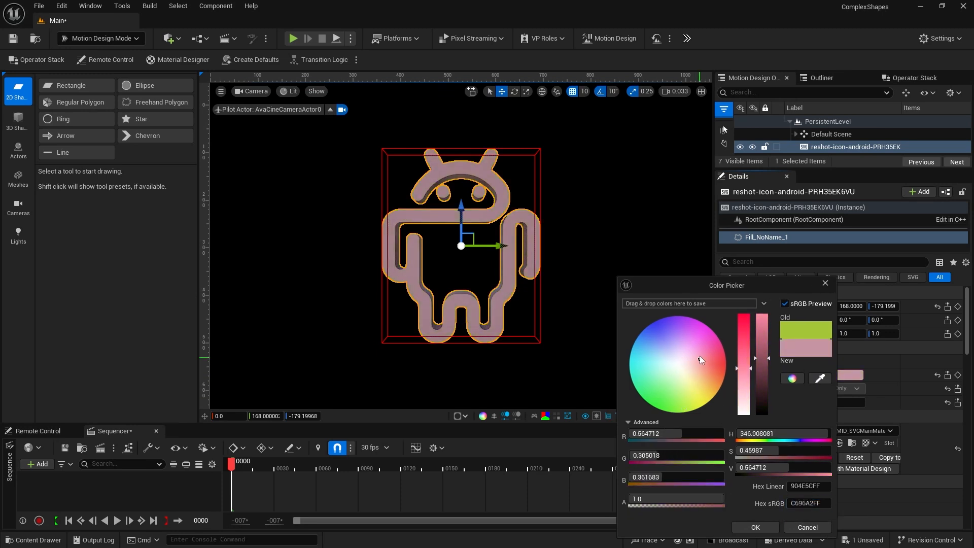
drag(701, 359, 709, 338)
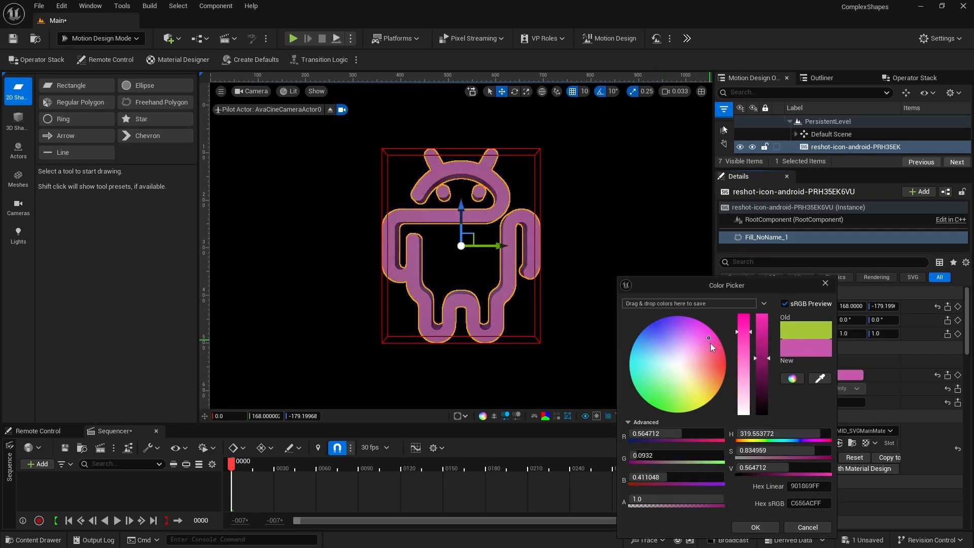
click(756, 528)
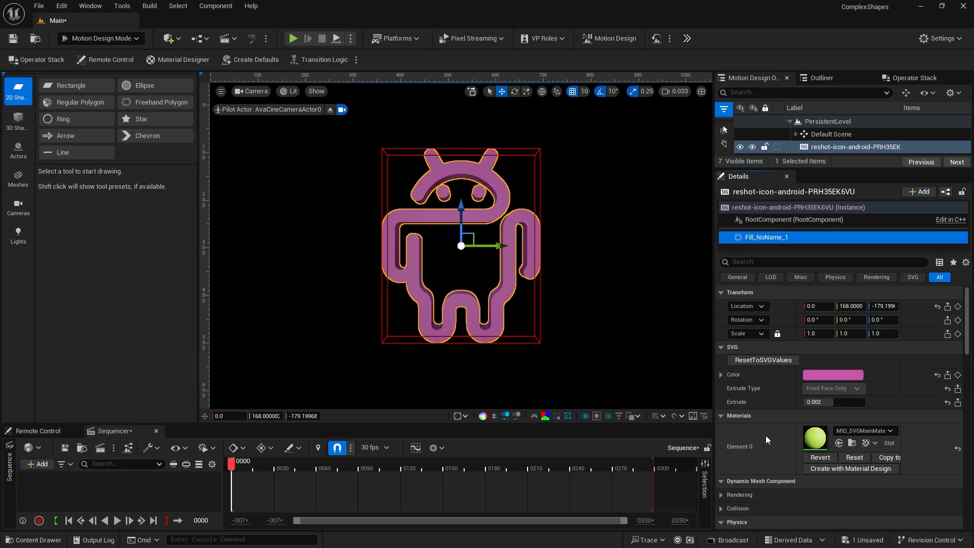
- Create a new Material Designer material for the fill and change its Base Color layer source to Solid Color
click(848, 467)
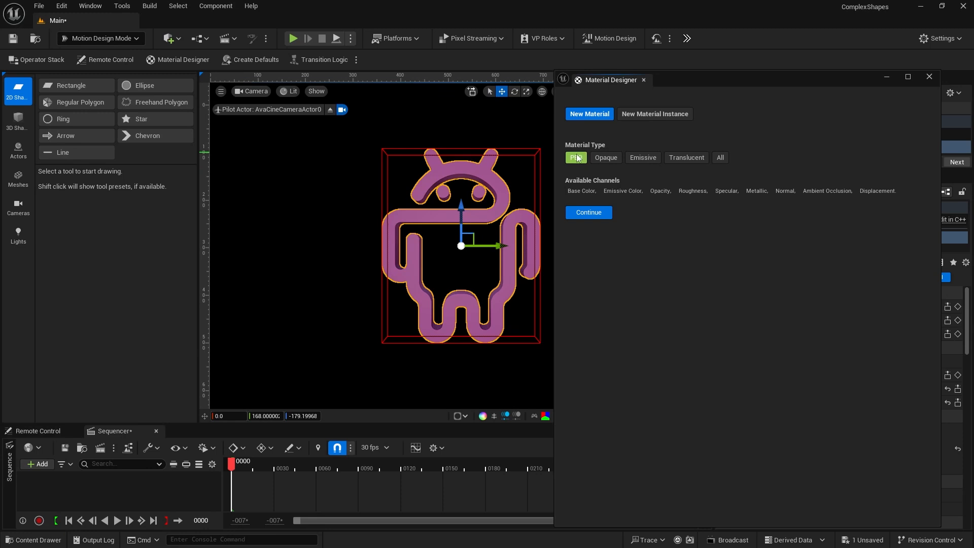
click(587, 213)
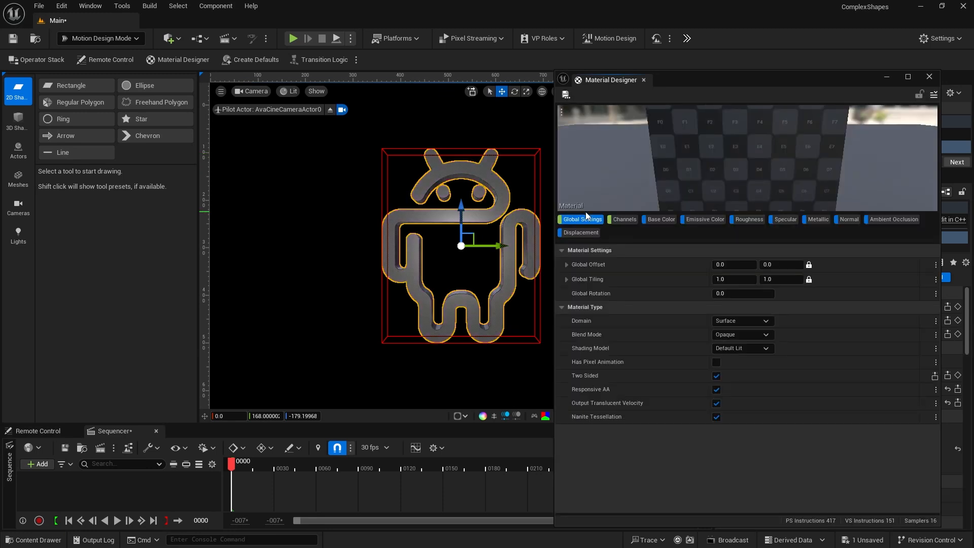
click(659, 219)
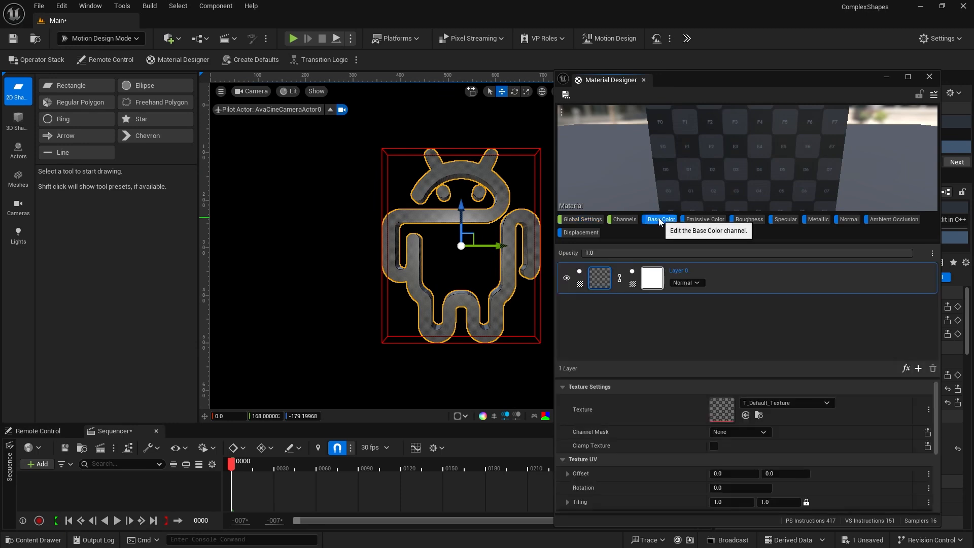
click(580, 284)
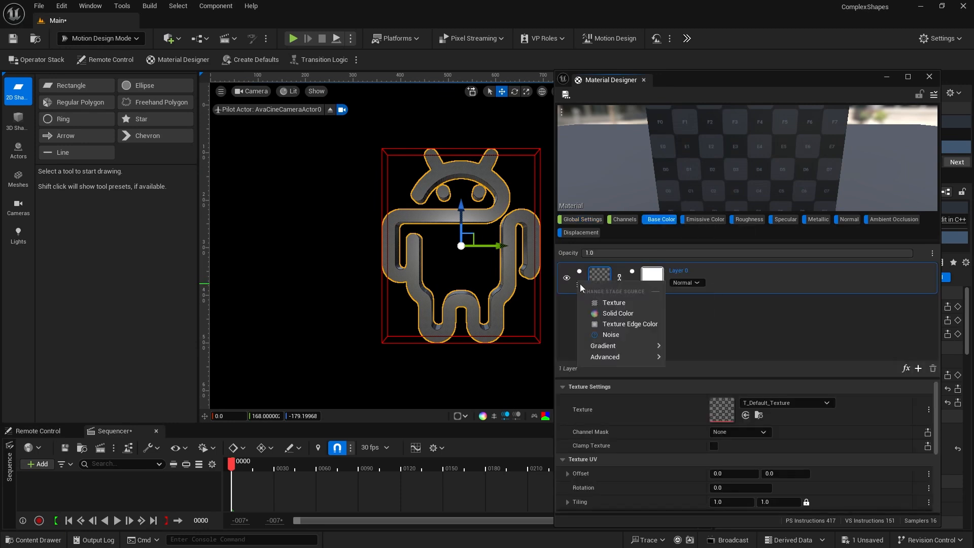
click(608, 313)
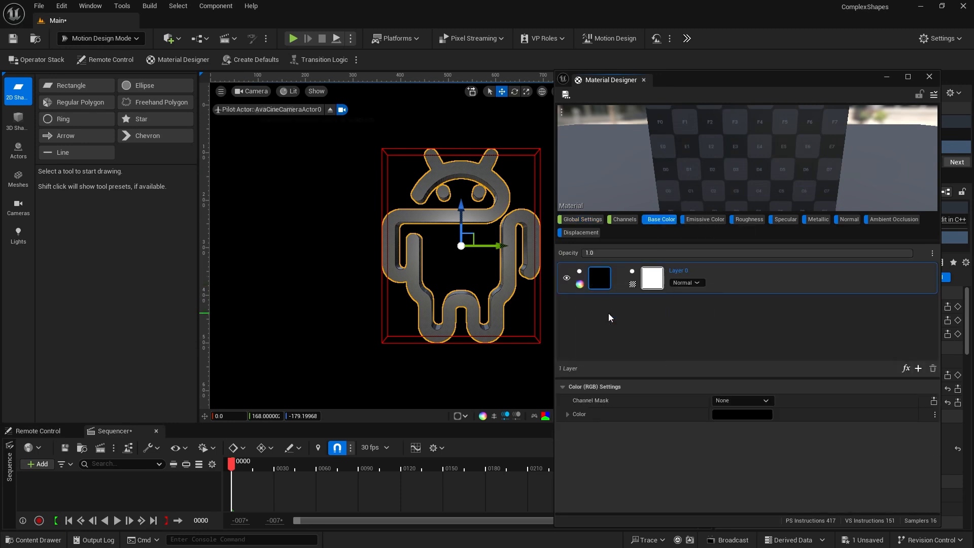
- Set the Base Color layer's color to the copied Hex sRGB value A4C639FF
click(739, 415)
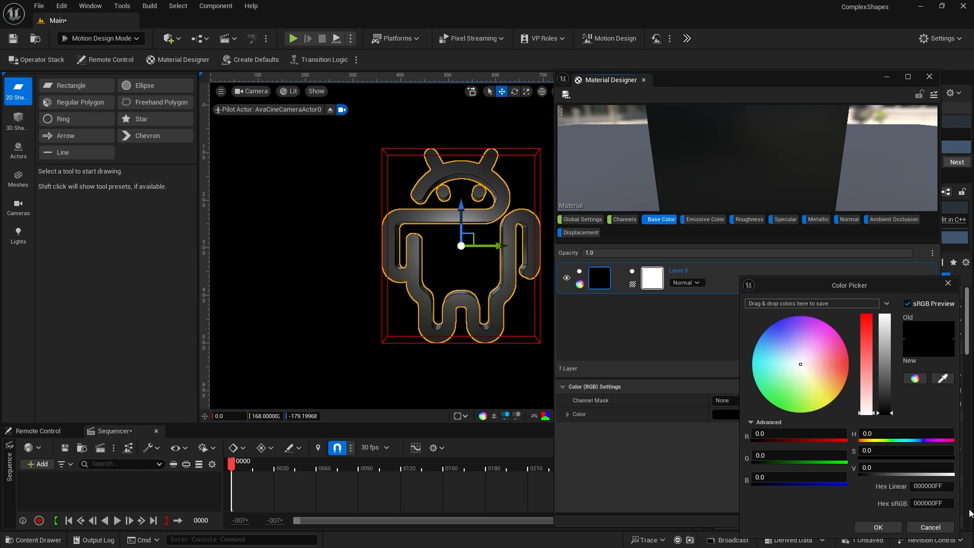
click(931, 504)
key(ctrl+v)
click(879, 527)
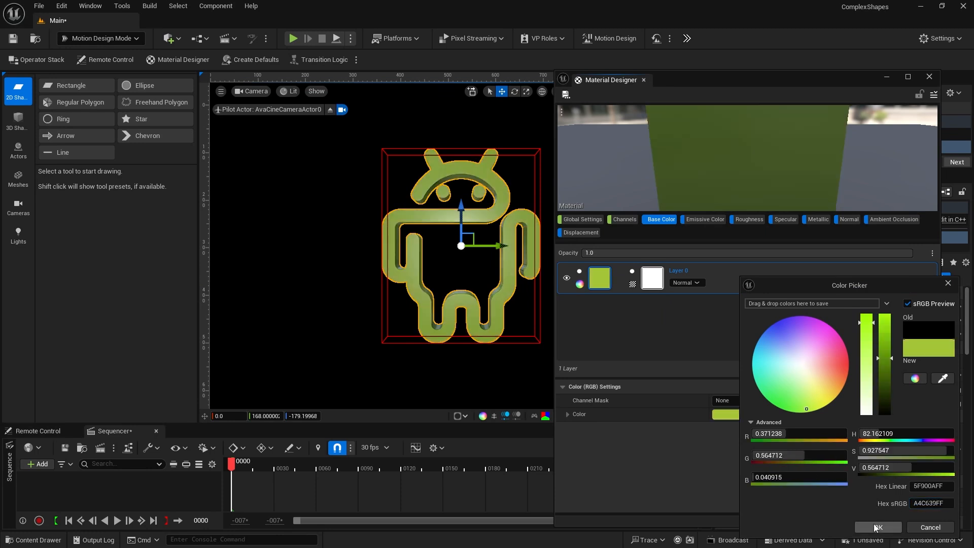
click(880, 528)
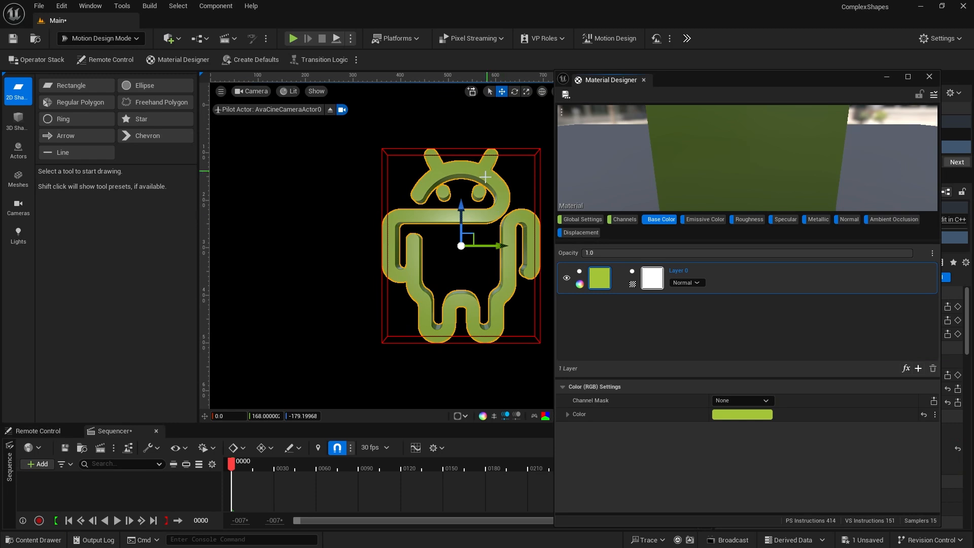
- Set the texture of the material's Roughness layer to White
click(751, 221)
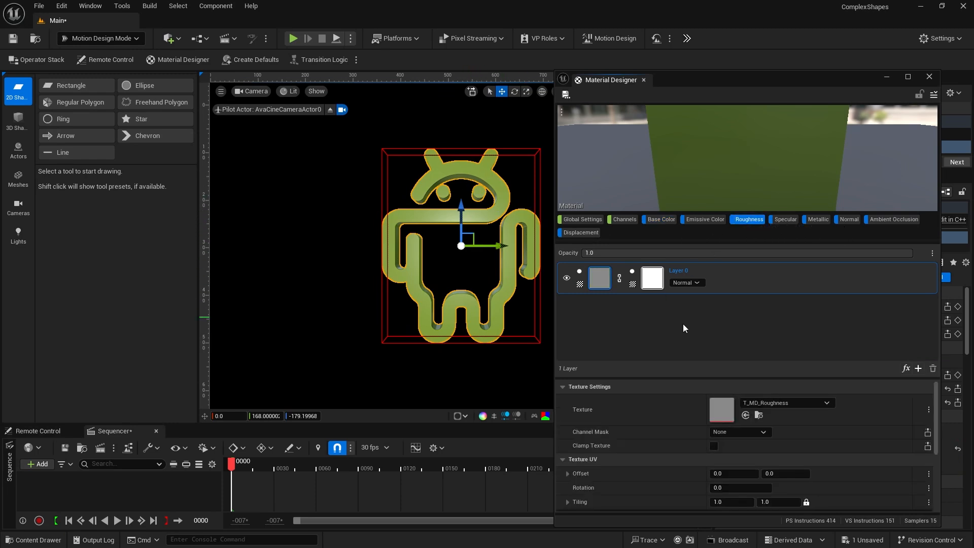
click(787, 402)
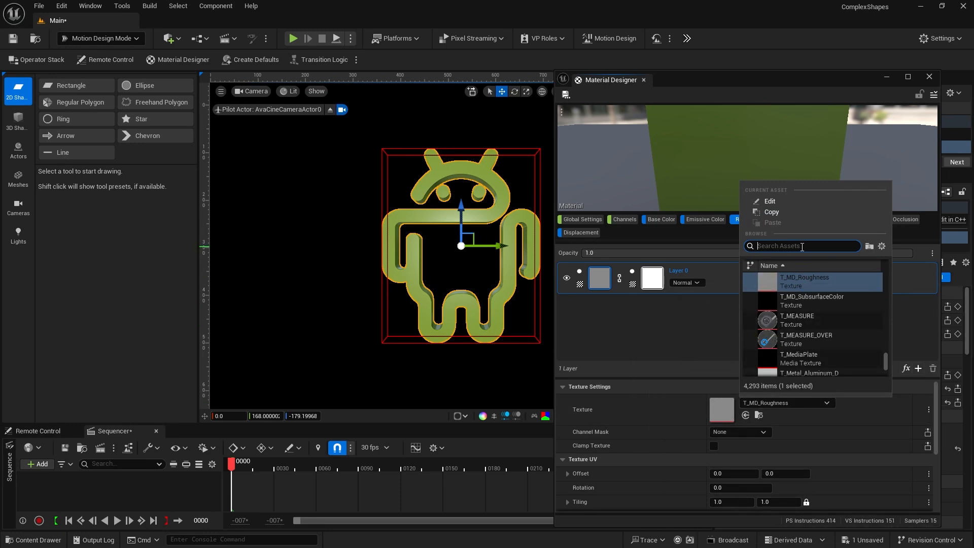
text(white)
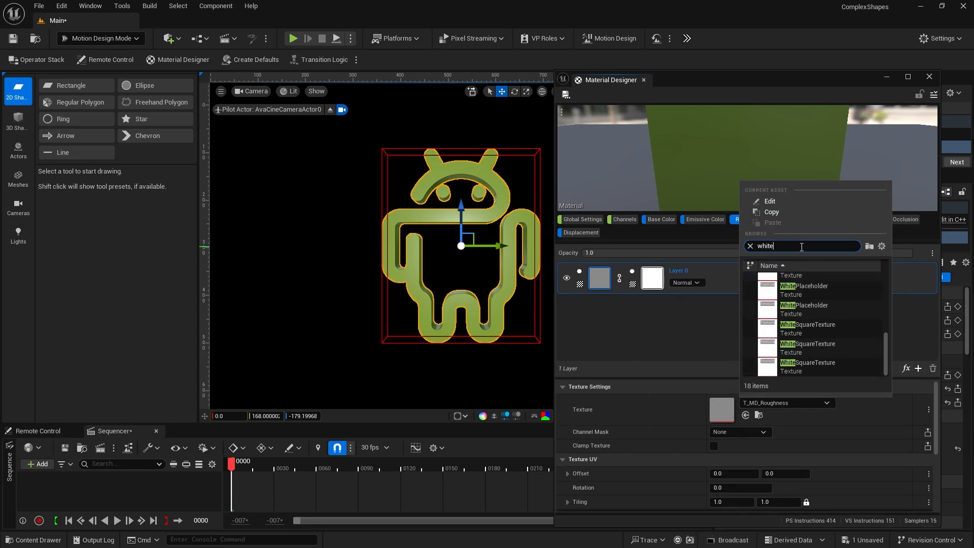
scroll(779, 285, up, 1)
click(779, 285)
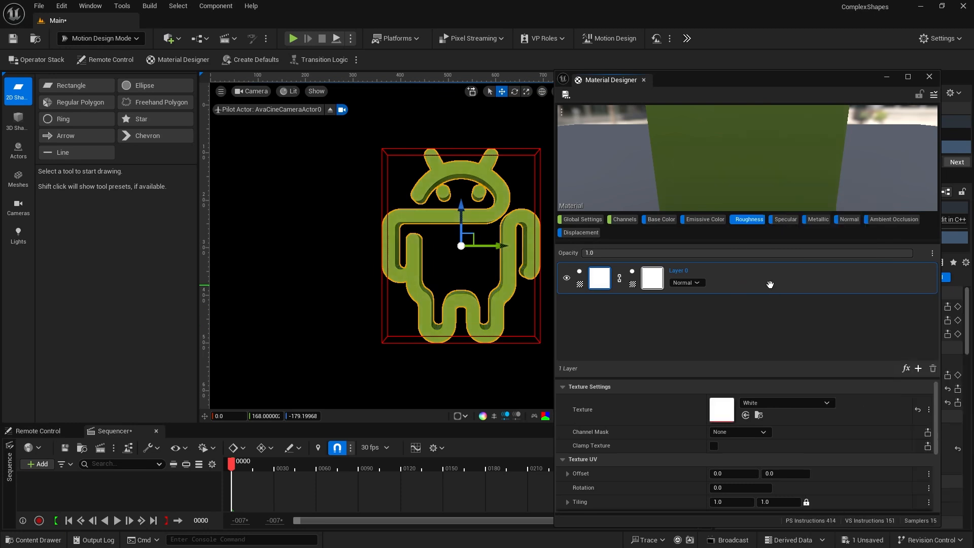
- Set the texture of the material's Metallic layer to White and the Roughness channel's strength to 0.1
click(817, 220)
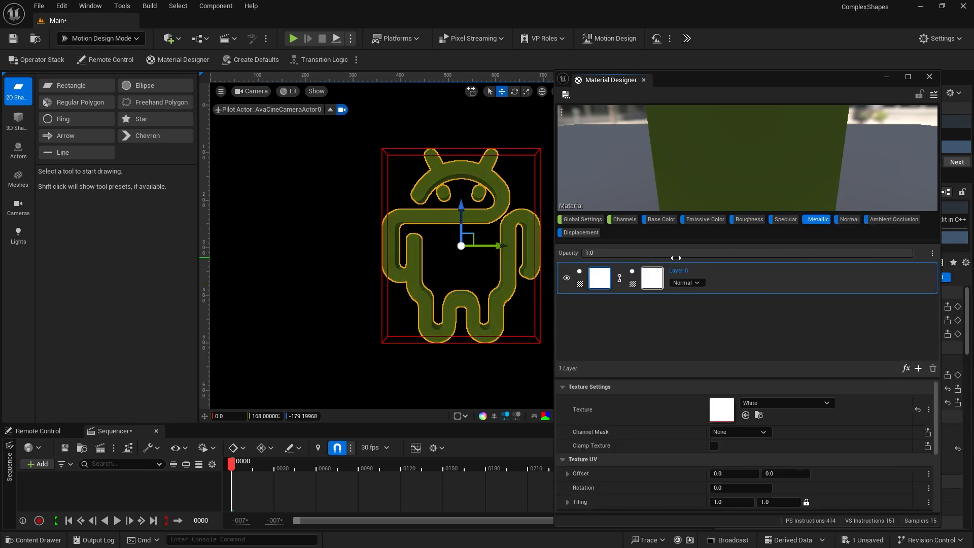
click(627, 222)
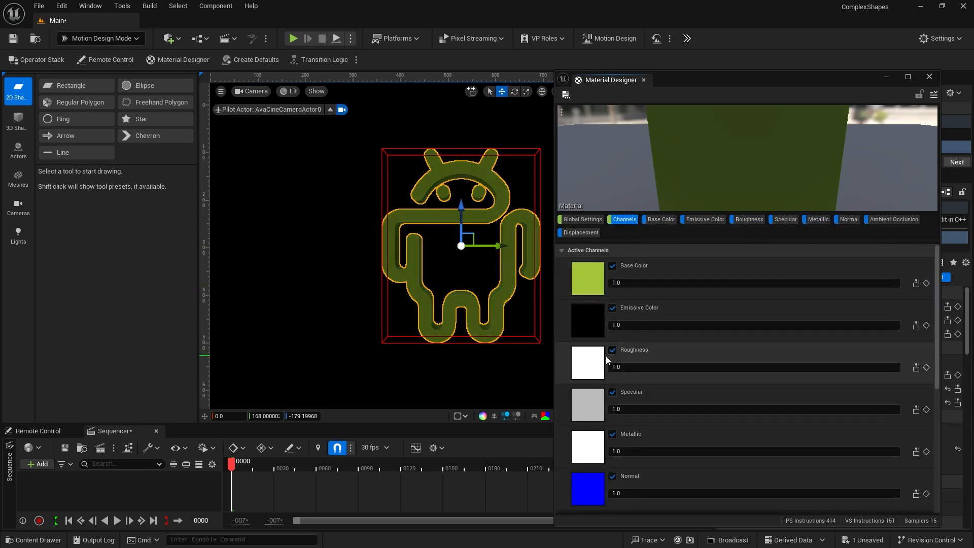
click(628, 367)
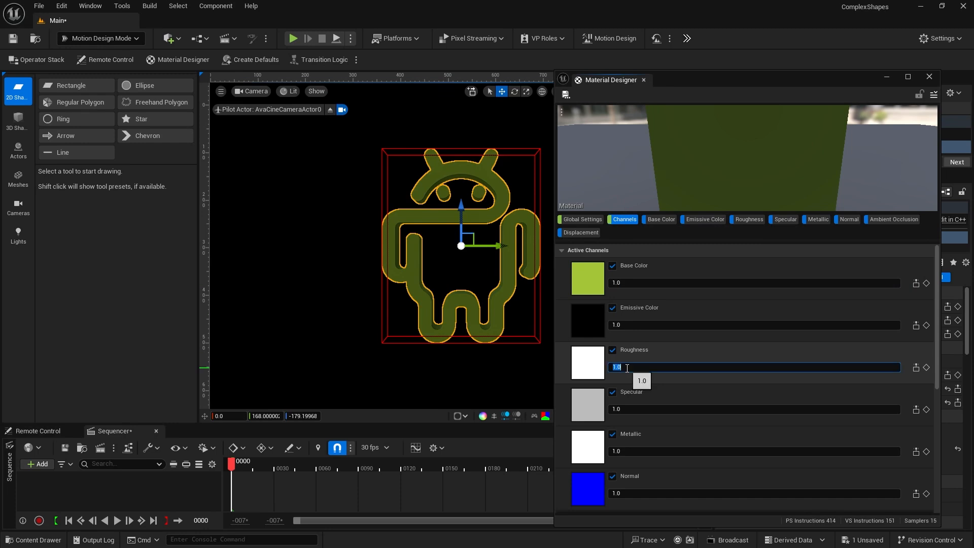
text(0.1)
key(Return)
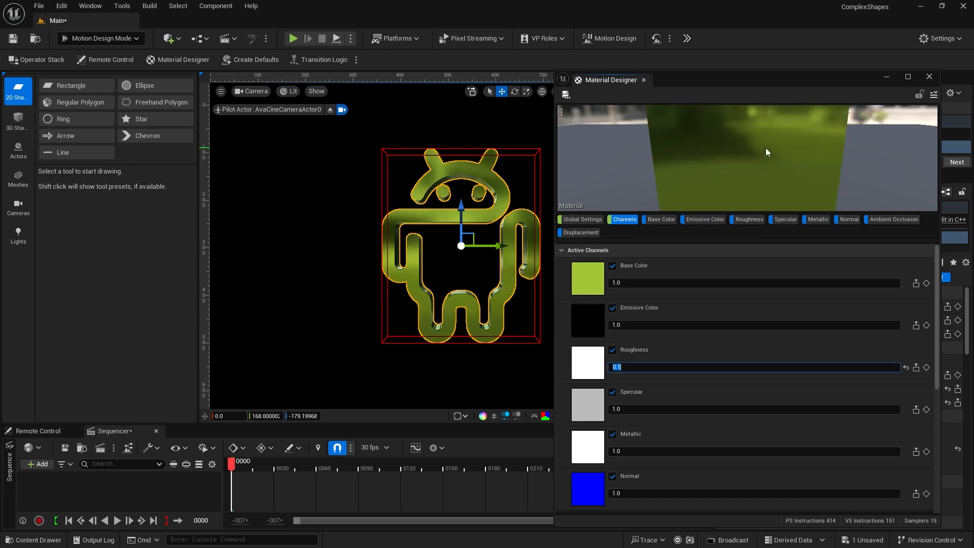
drag(766, 148, 726, 158)
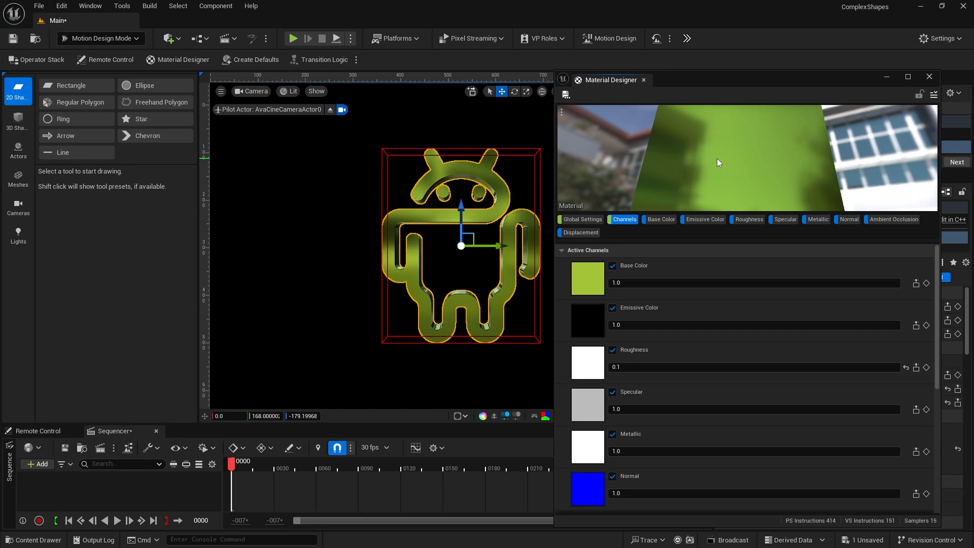
- Export the Material Designer material to the Content/Materials folder as MD_androidGreenMetal and close the Material Designer window
click(933, 94)
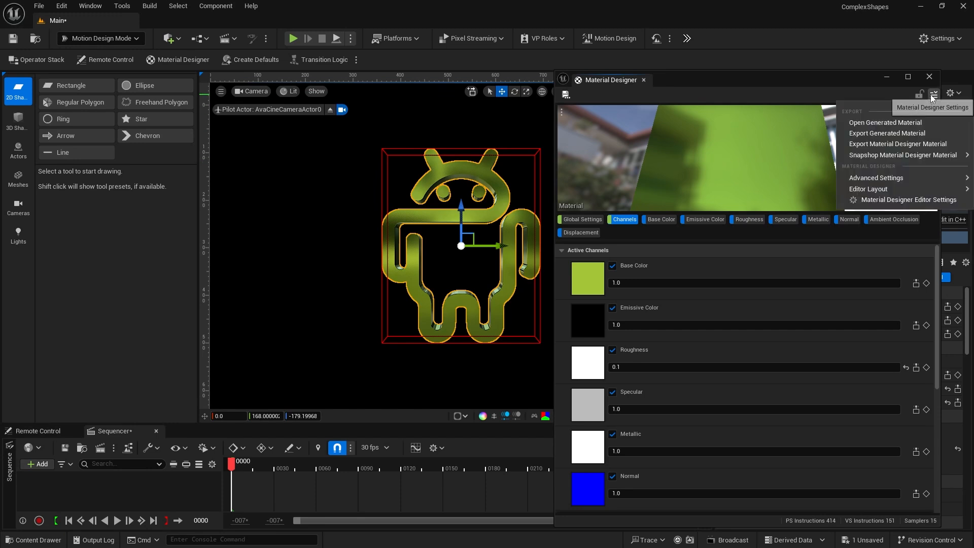
click(857, 144)
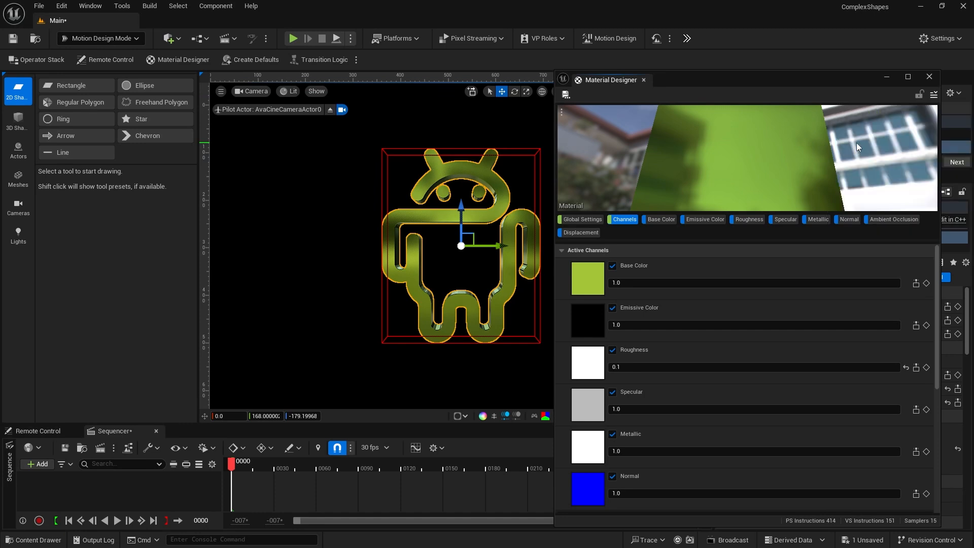
click(229, 169)
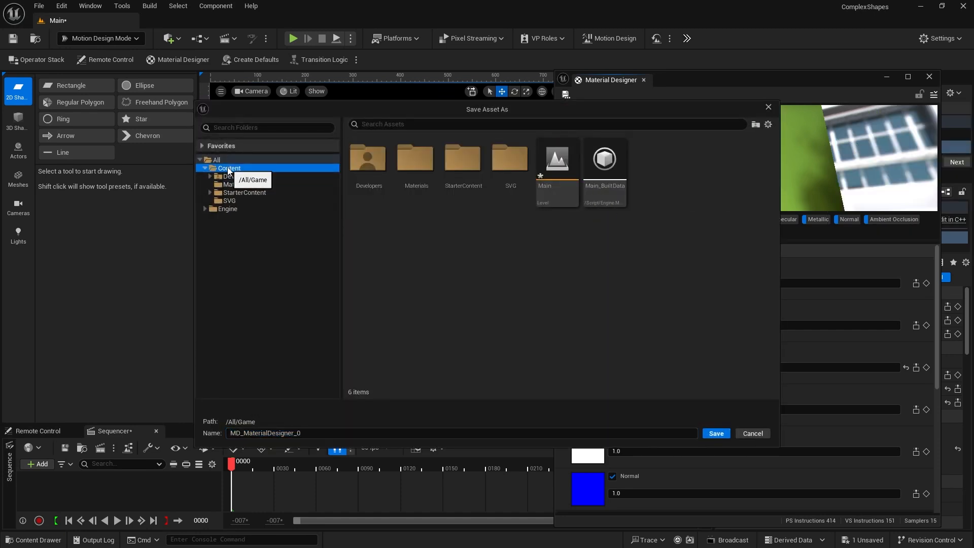
double_click(415, 160)
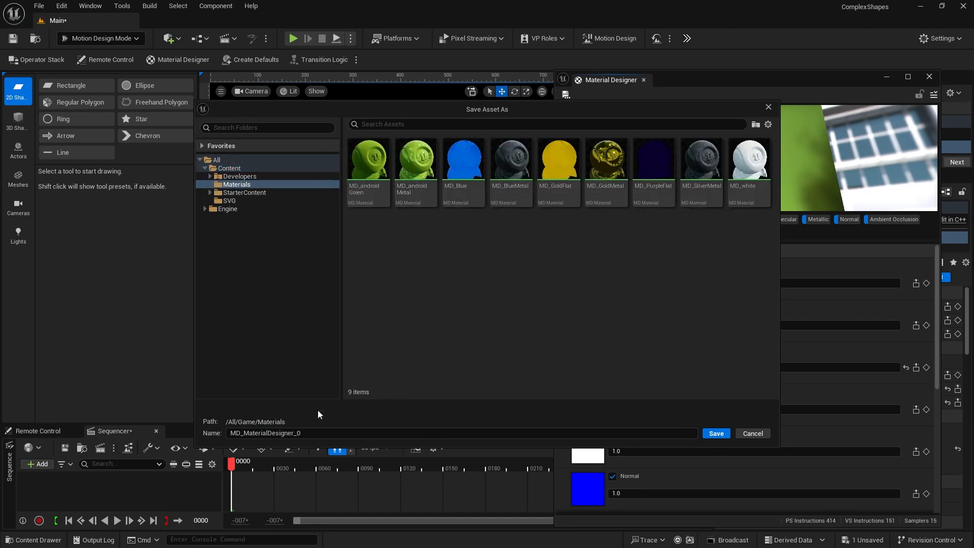
drag(243, 433, 338, 434)
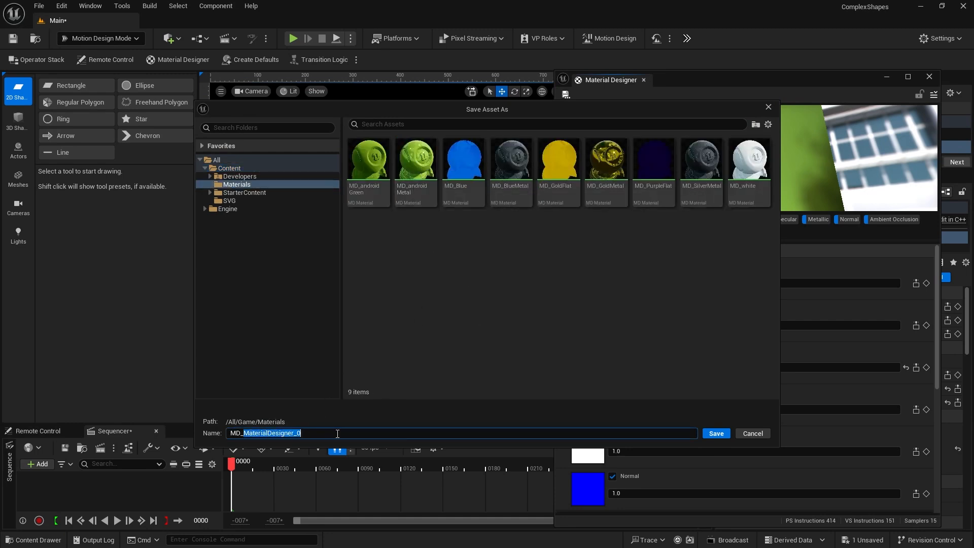
text(androidGreenMetal)
click(724, 434)
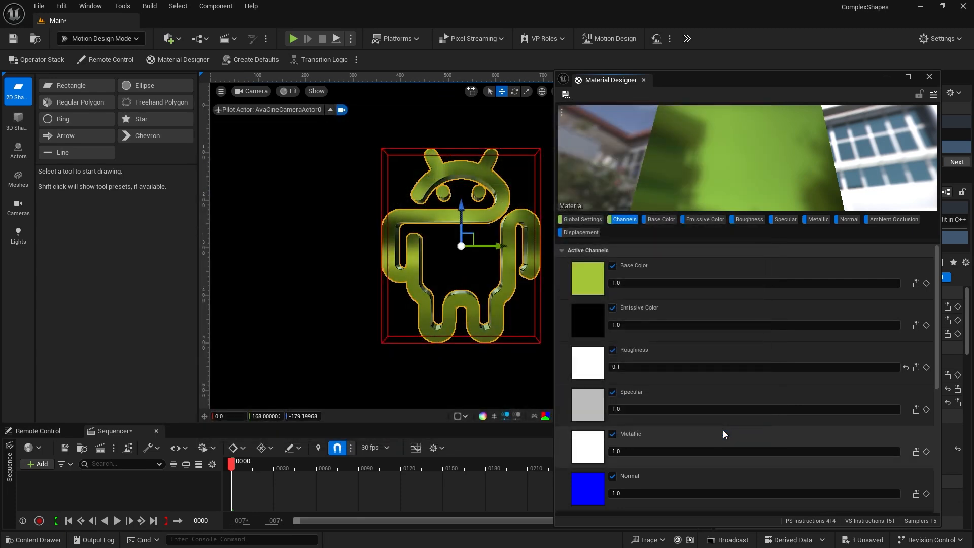
click(930, 77)
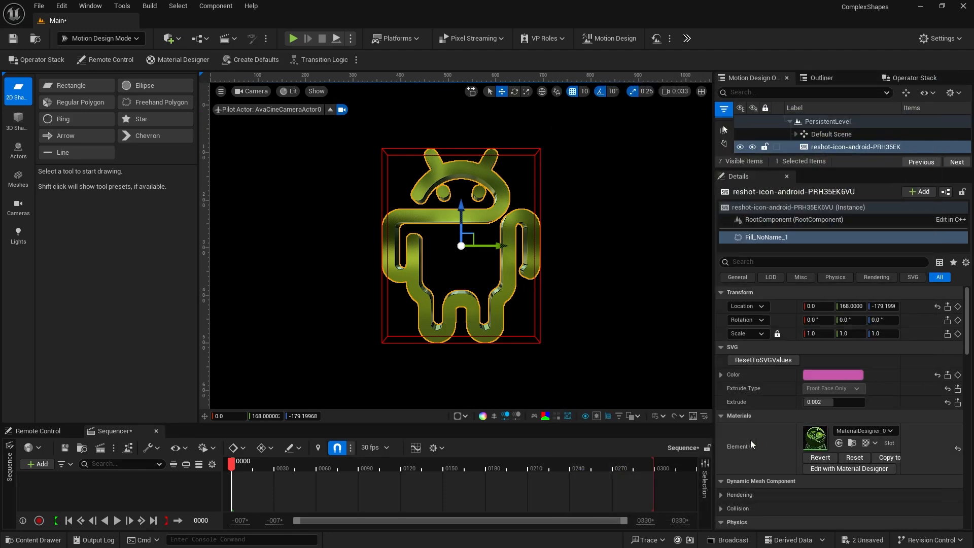
- Assign the exported MD_androidGreenMetal material to Element 0 of the Android icon's fill component
click(869, 430)
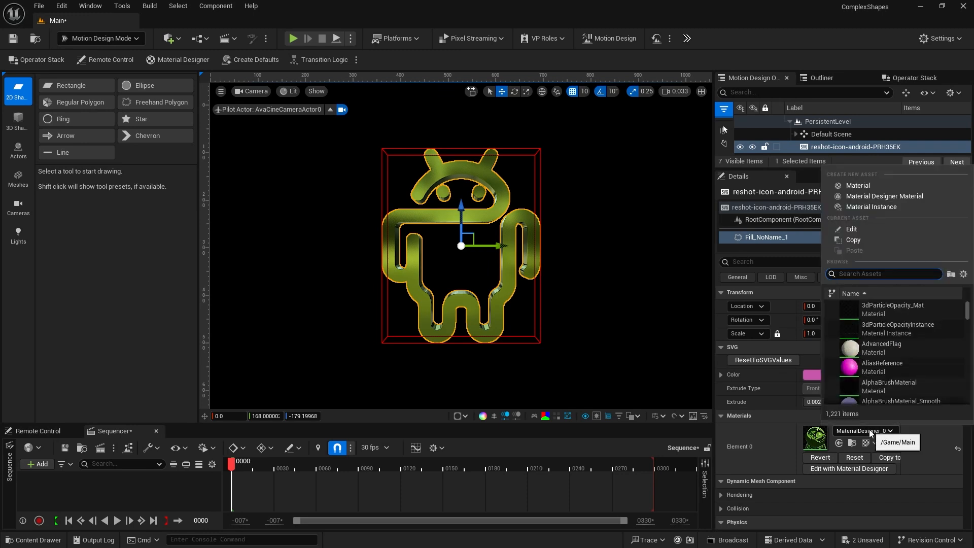
text(android)
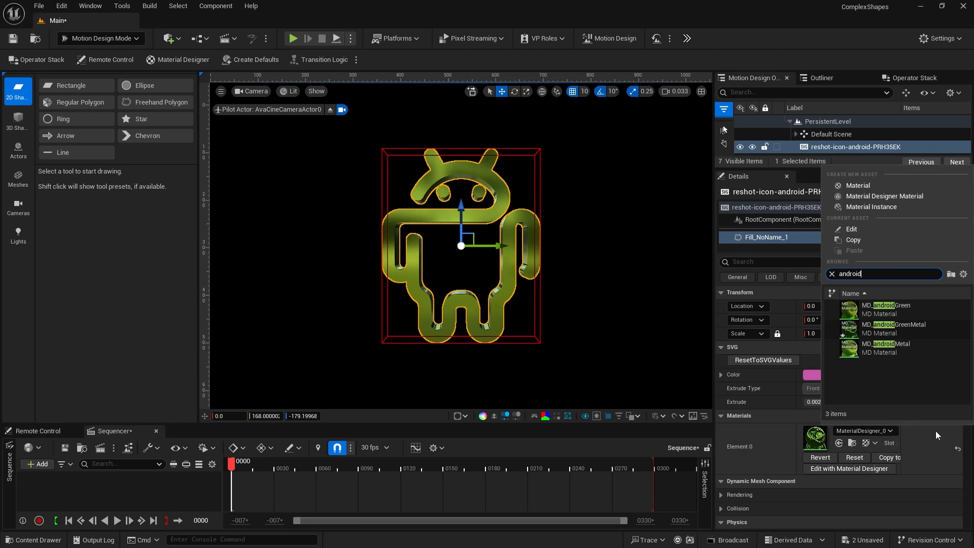
click(884, 328)
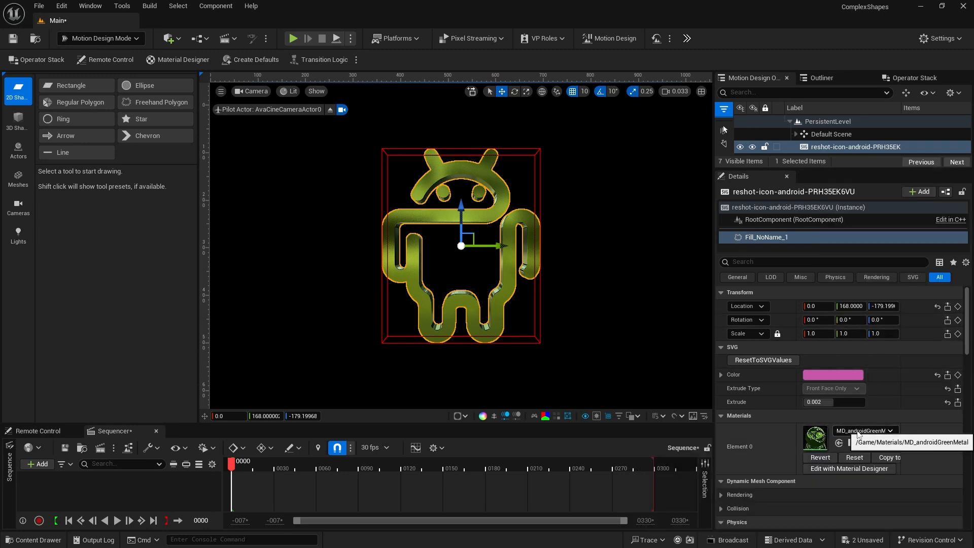
click(811, 149)
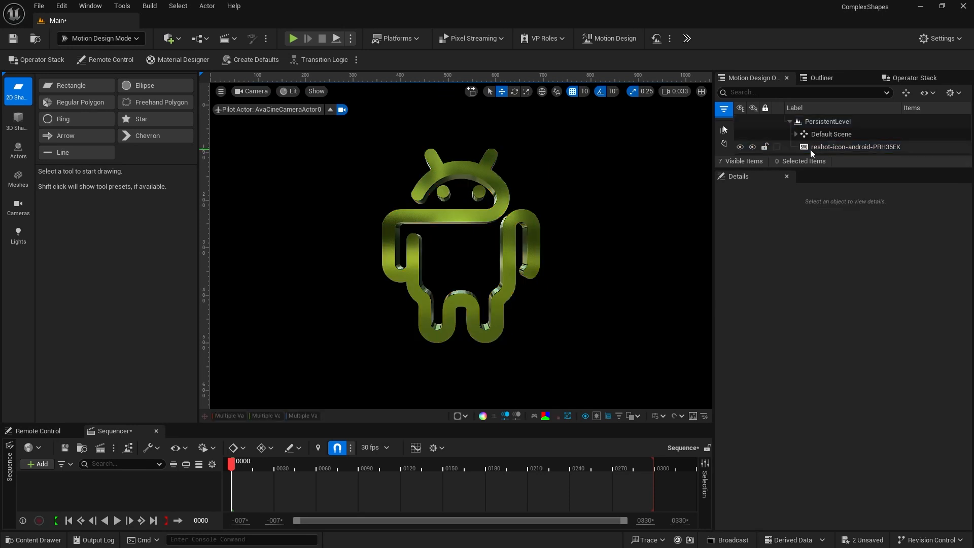
click(809, 148)
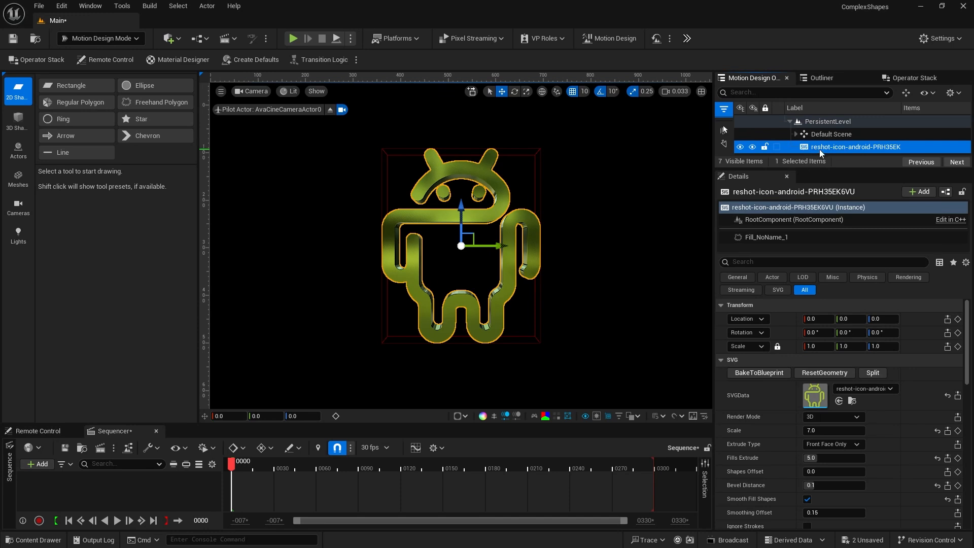
click(758, 238)
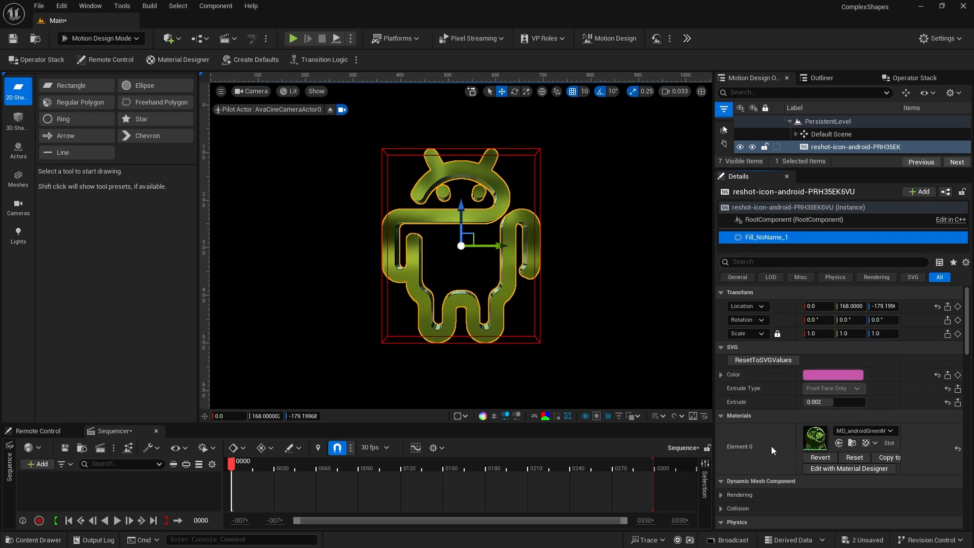
key(Escape)
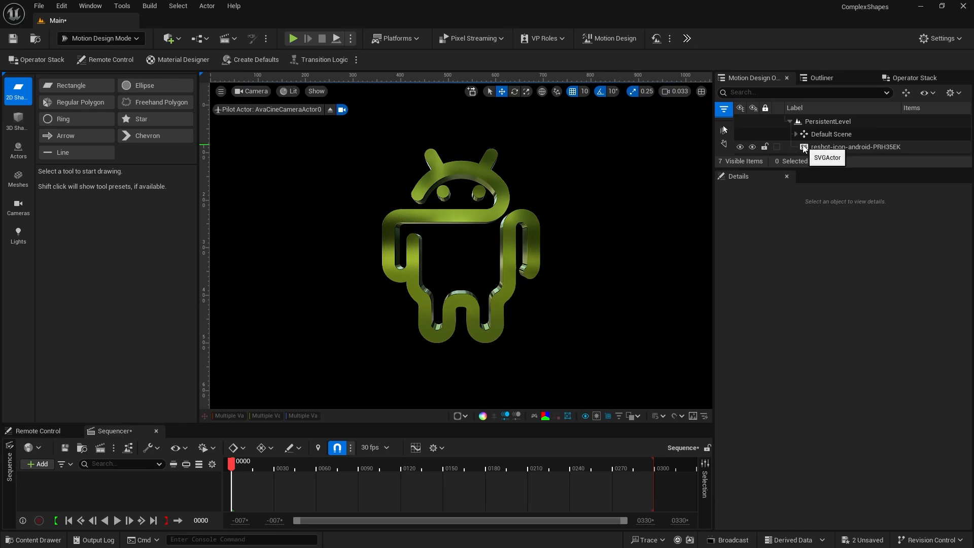
click(804, 148)
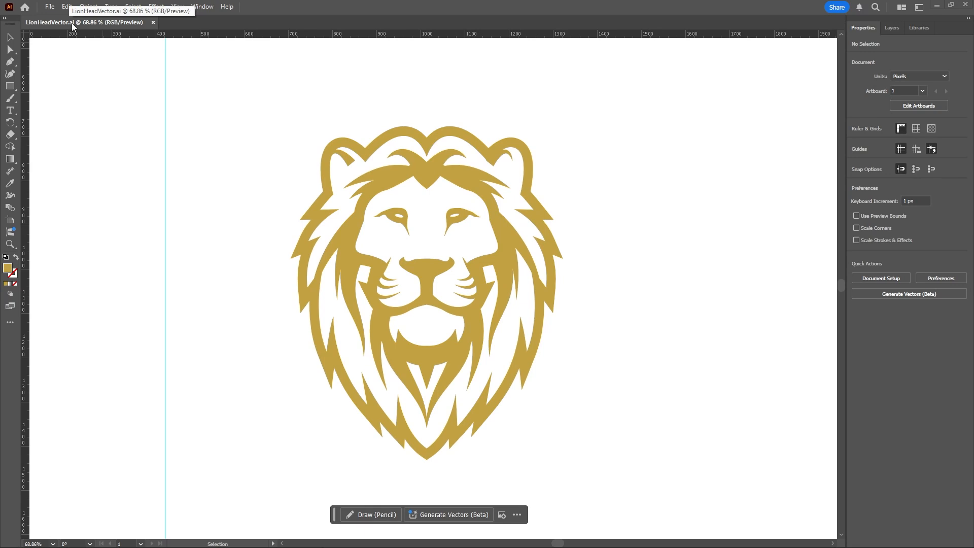
- In Illustrator, save a copy of the lion head artwork to the Desktop as LionHeadVector copy.svg with the SVG 1.1 profile
click(50, 7)
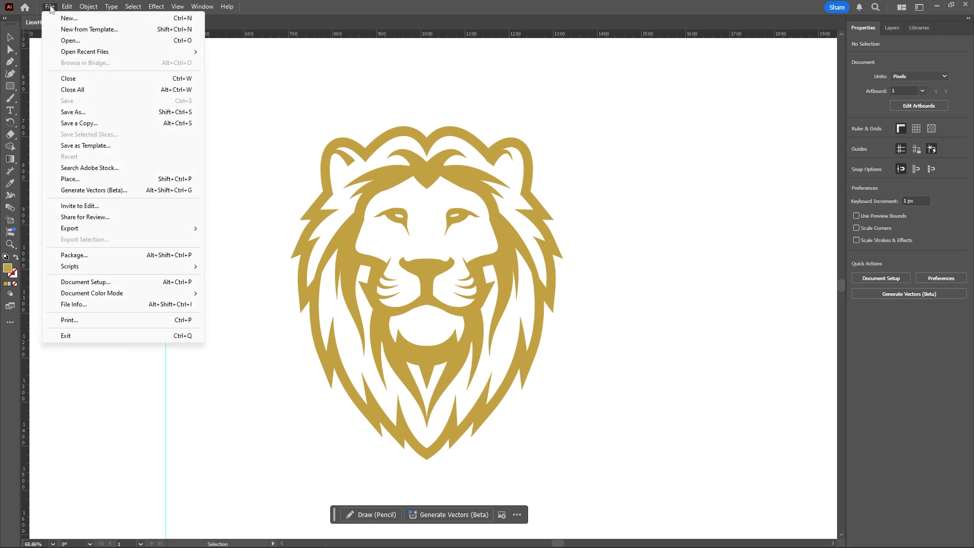
click(86, 123)
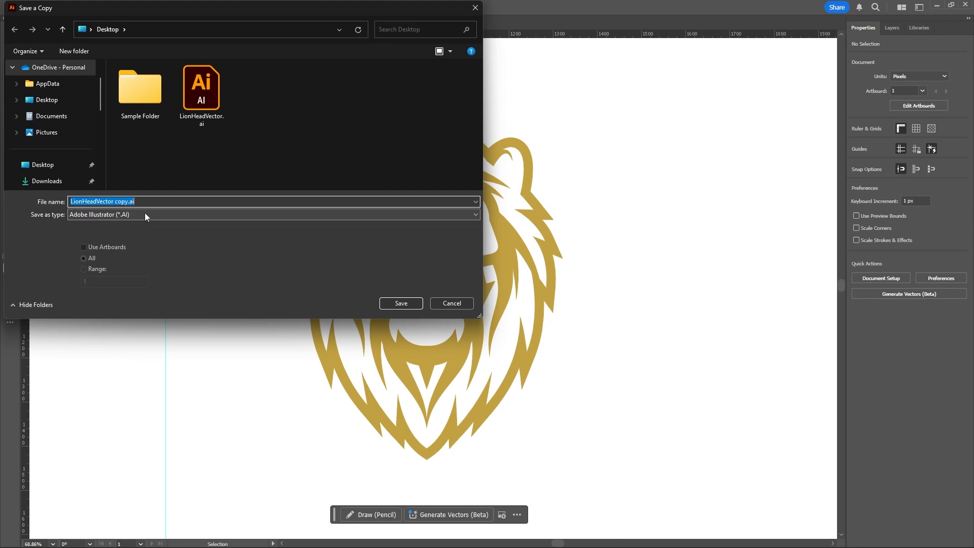
click(145, 214)
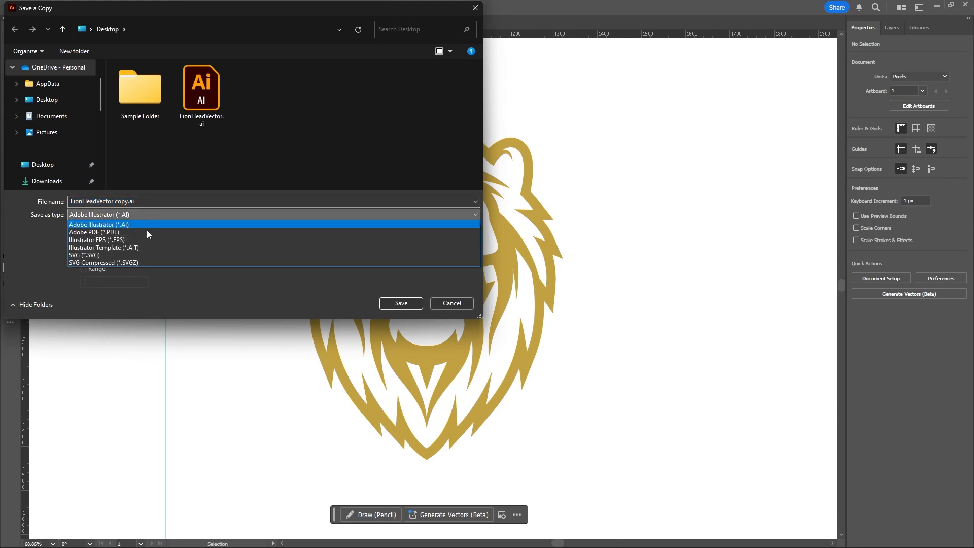
click(115, 255)
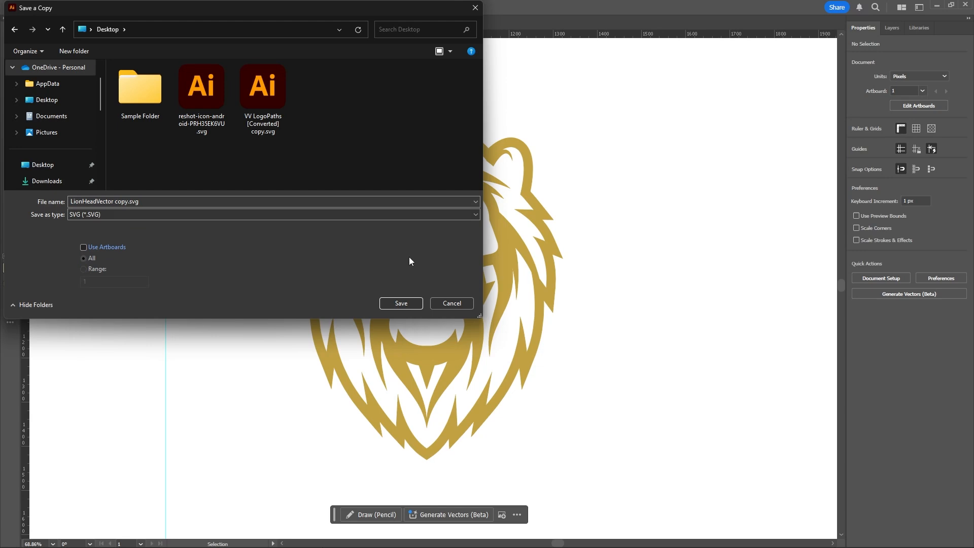
click(407, 303)
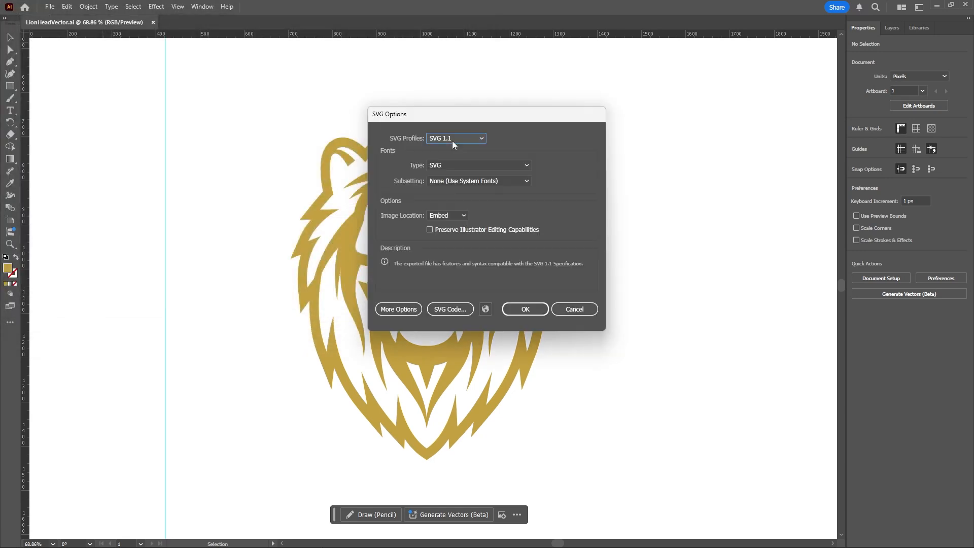
click(526, 309)
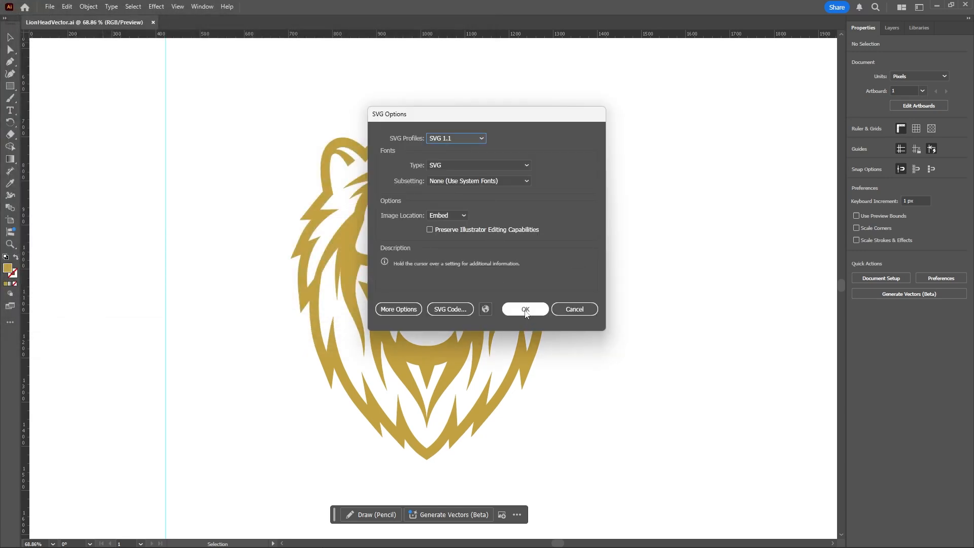
click(526, 311)
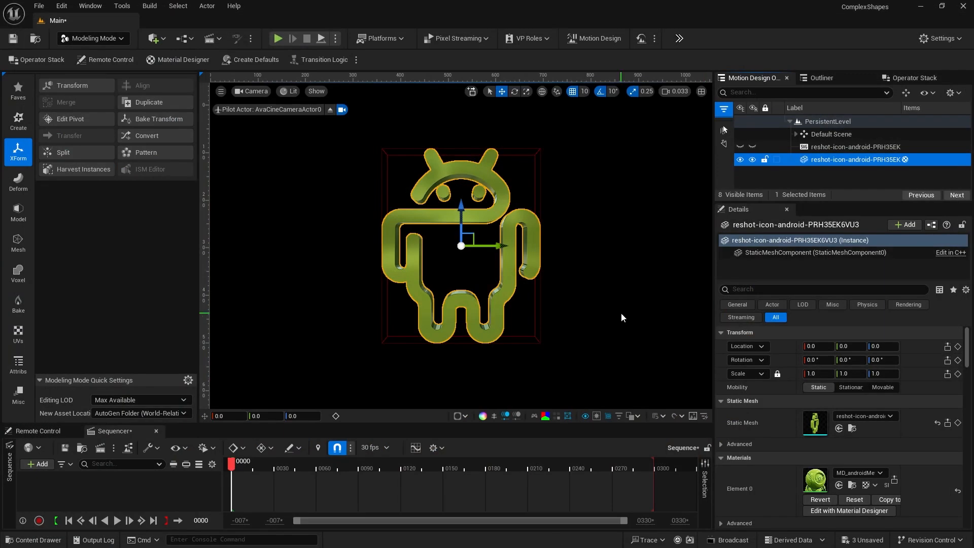
- Back in Unreal Editor, hide the Android static mesh in editor and game, and import LionHeadVector copy.svg into the Content/SVG folder
click(741, 160)
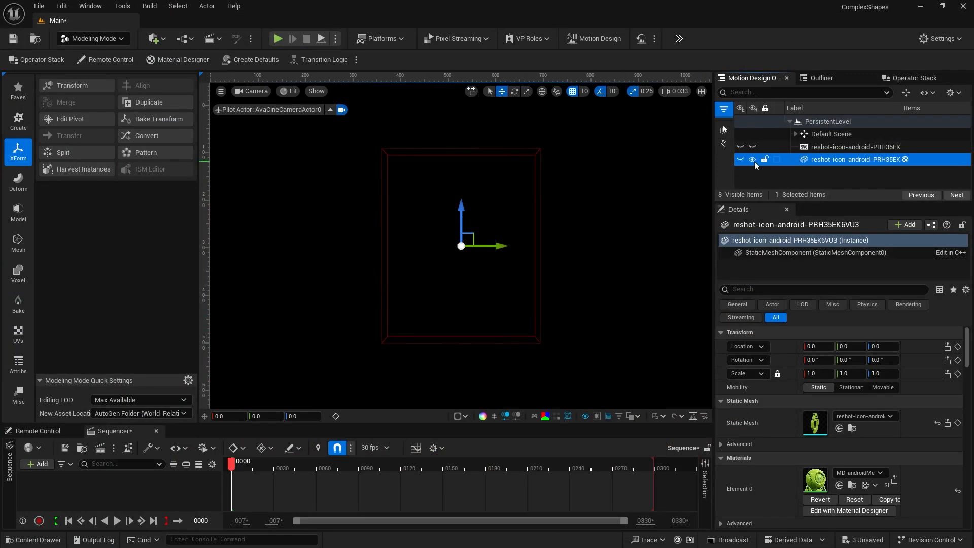
click(753, 160)
click(33, 540)
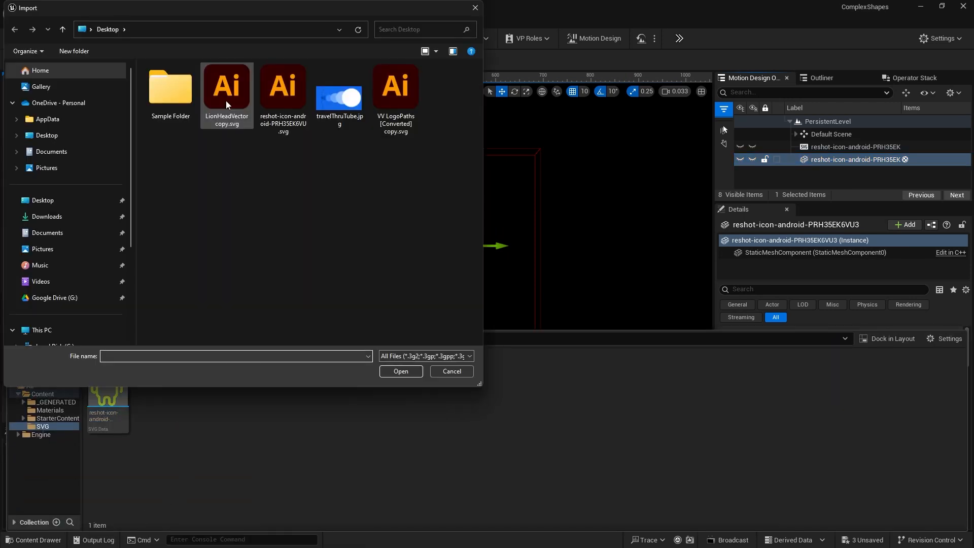
double_click(226, 104)
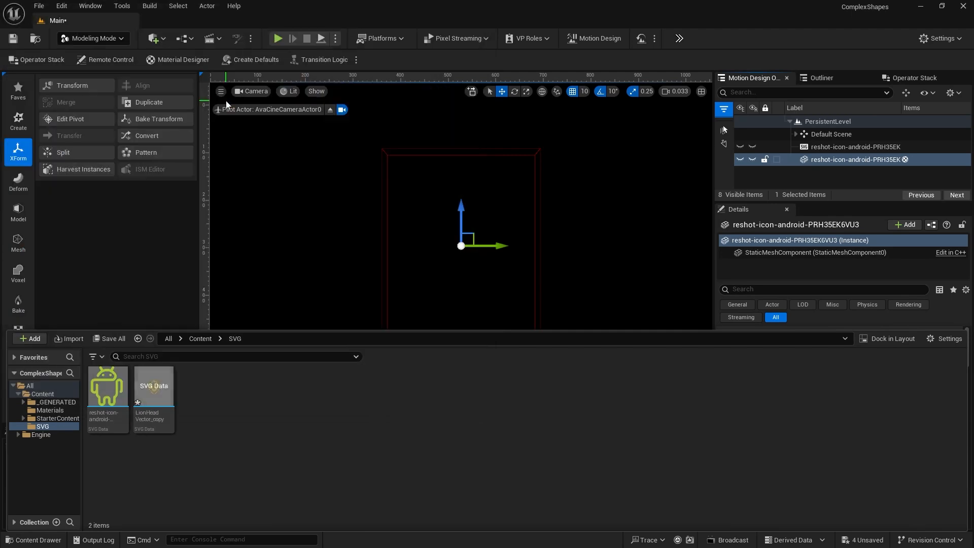
click(297, 261)
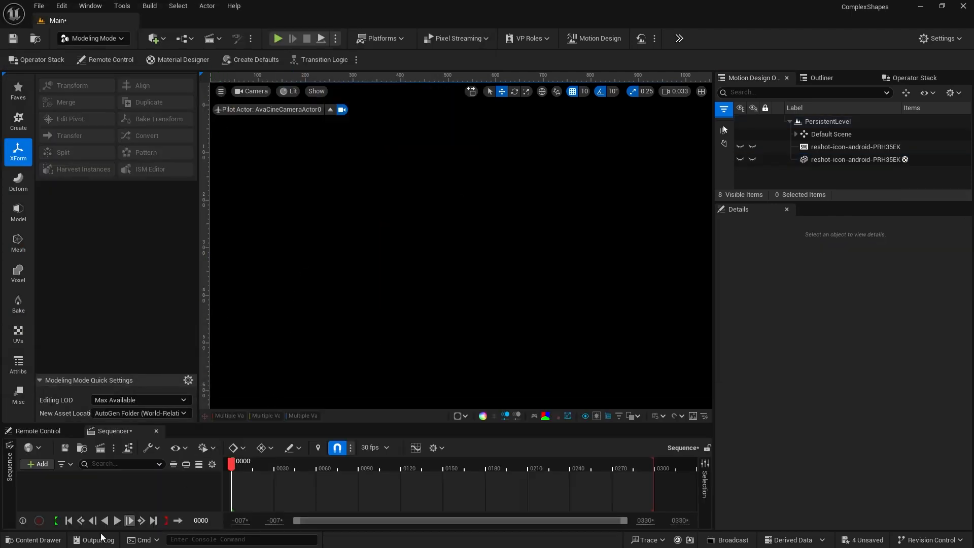
- Place the LionHeadVector_copy SVG asset in the scene and reset its location to 0, 0, 0
click(34, 540)
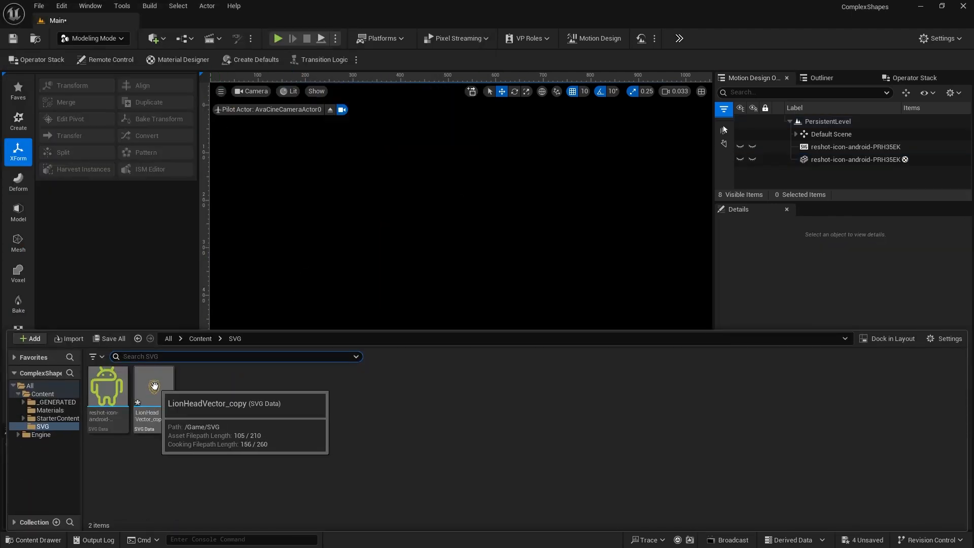
drag(152, 388, 451, 229)
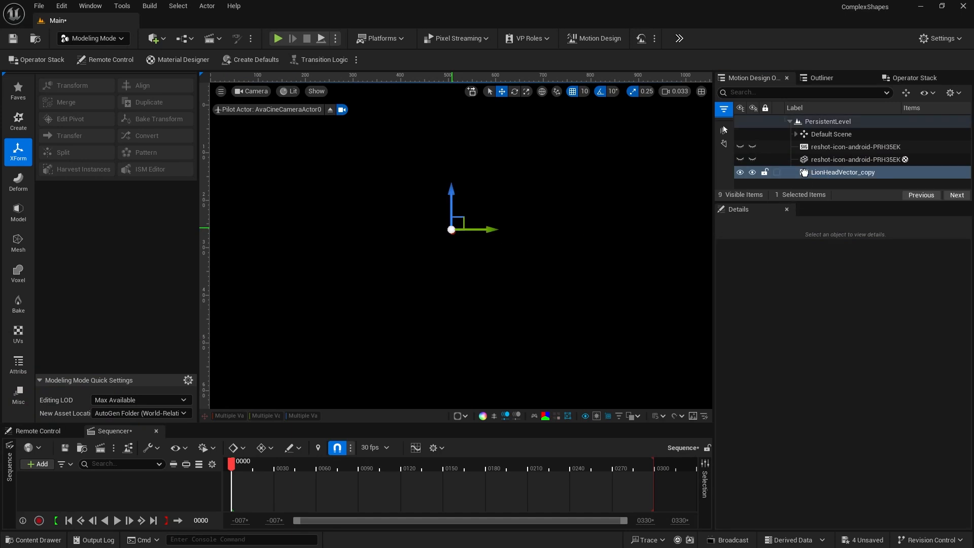
click(805, 173)
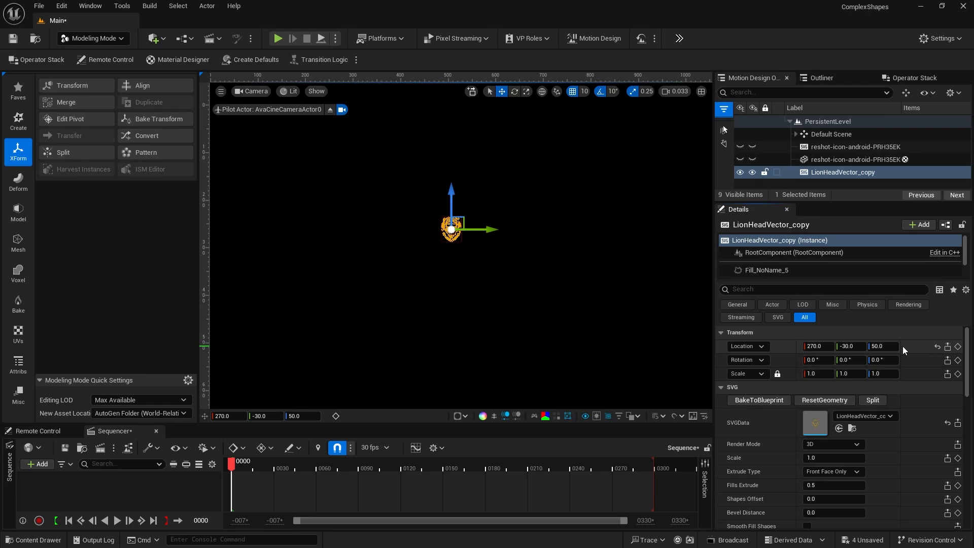
click(937, 346)
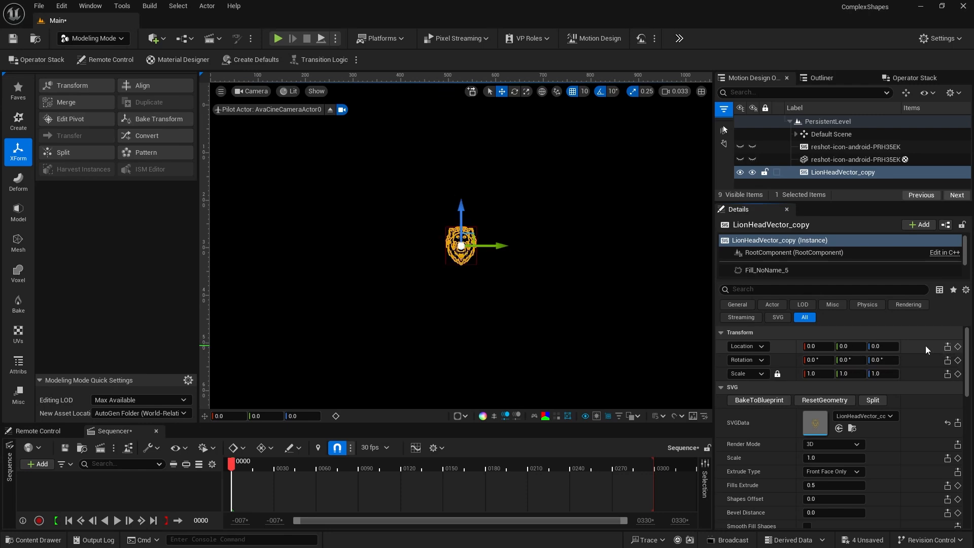
- Enlarge the LionHeadVector_copy shape by setting its SVG Scale to 5.33, and deselect it
click(835, 457)
text(1.66)
key(Return)
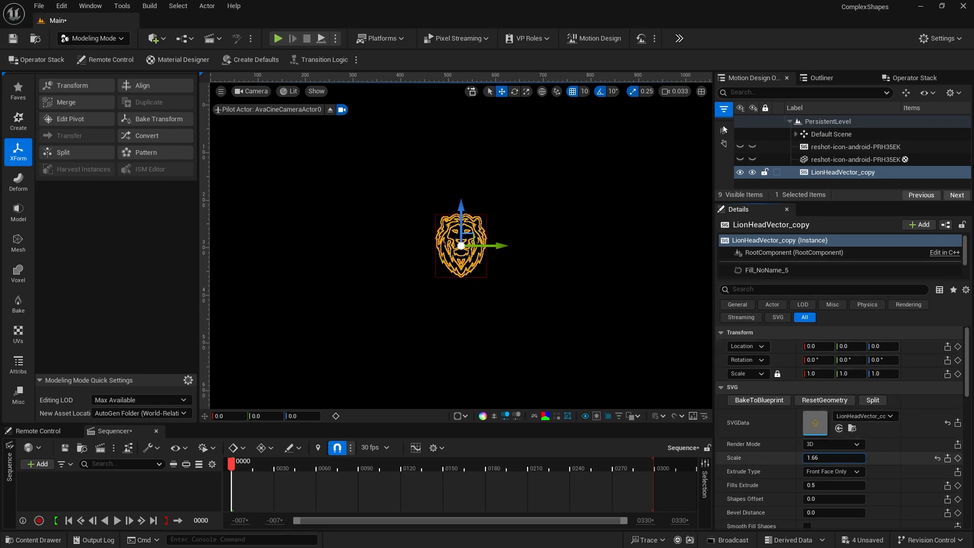
drag(835, 458, 870, 457)
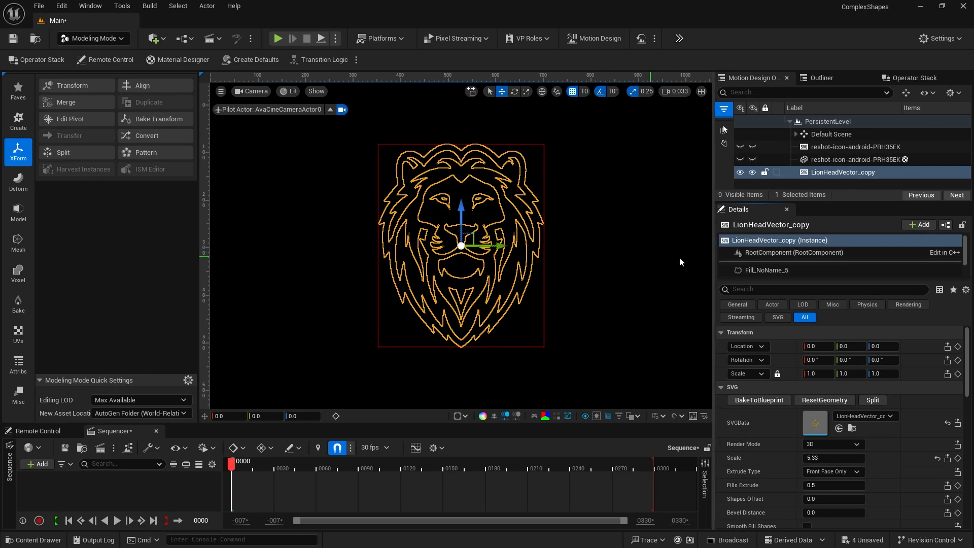
click(664, 257)
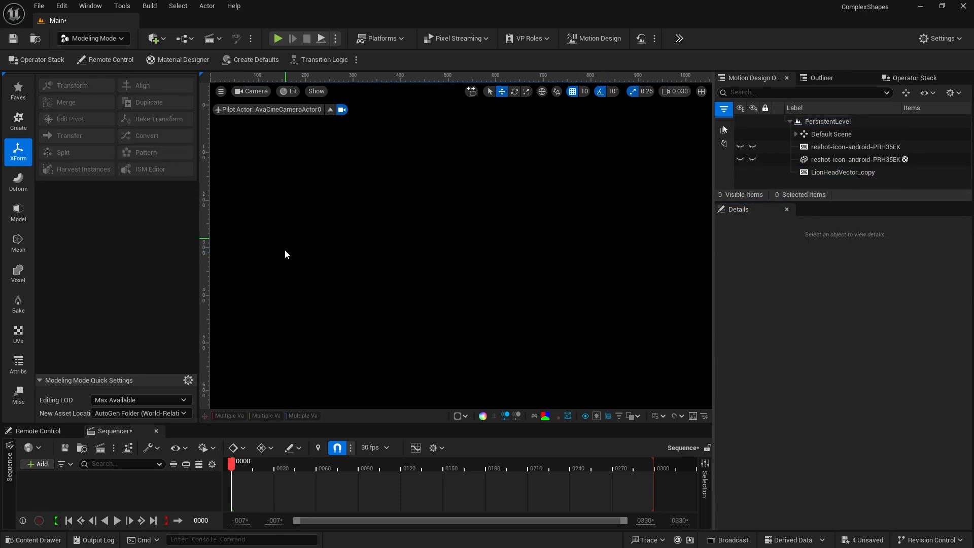
- Examine the LionHeadVector_copy fill components one by one to identify which part of the lion head each covers
click(804, 175)
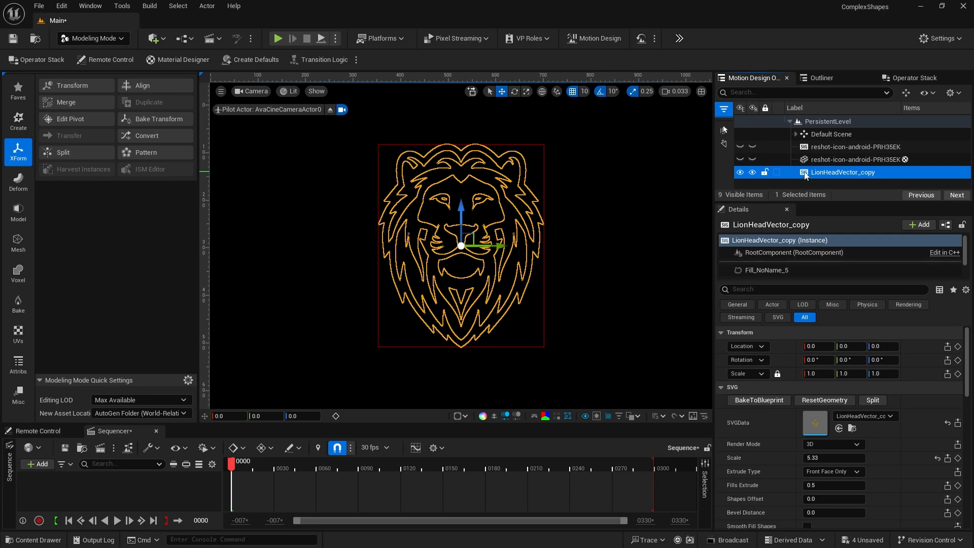
drag(772, 280, 774, 321)
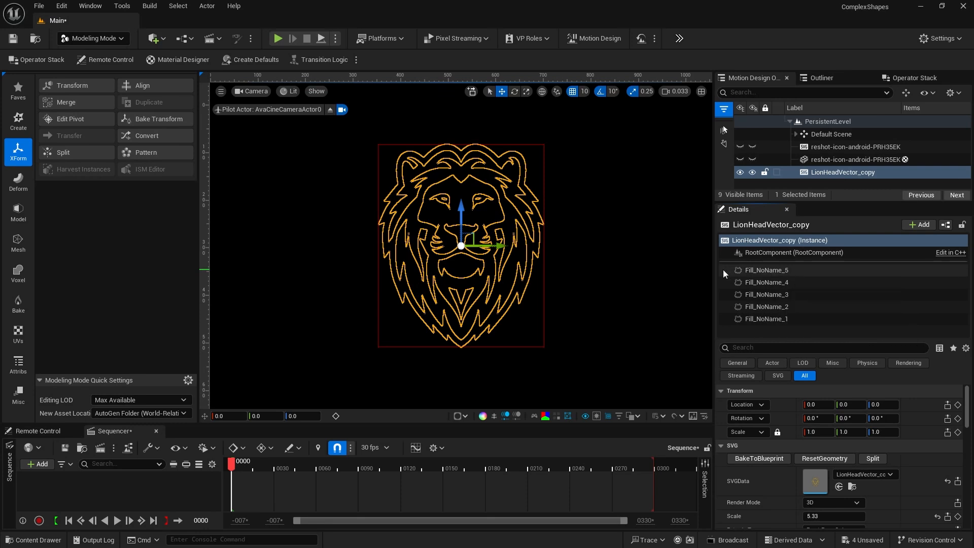
click(763, 270)
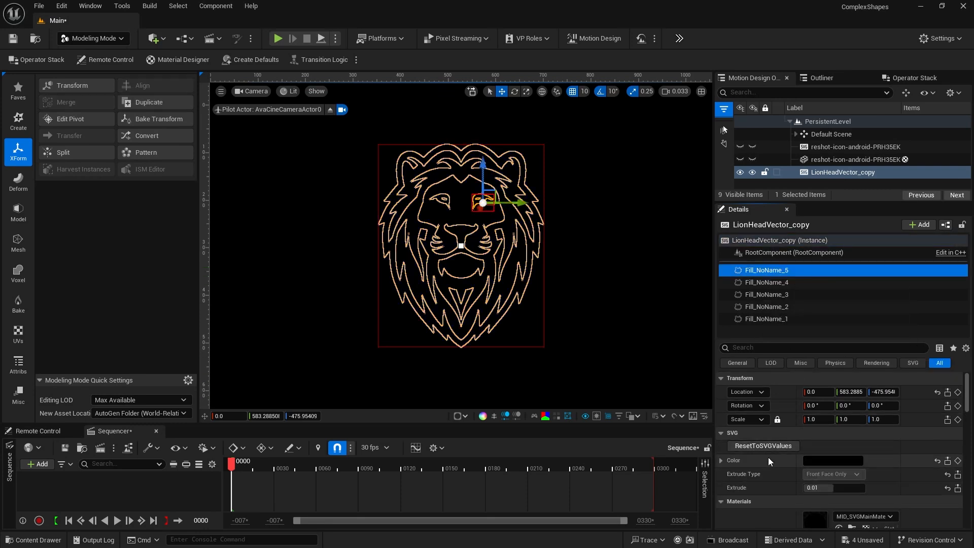
scroll(776, 487, down, 2)
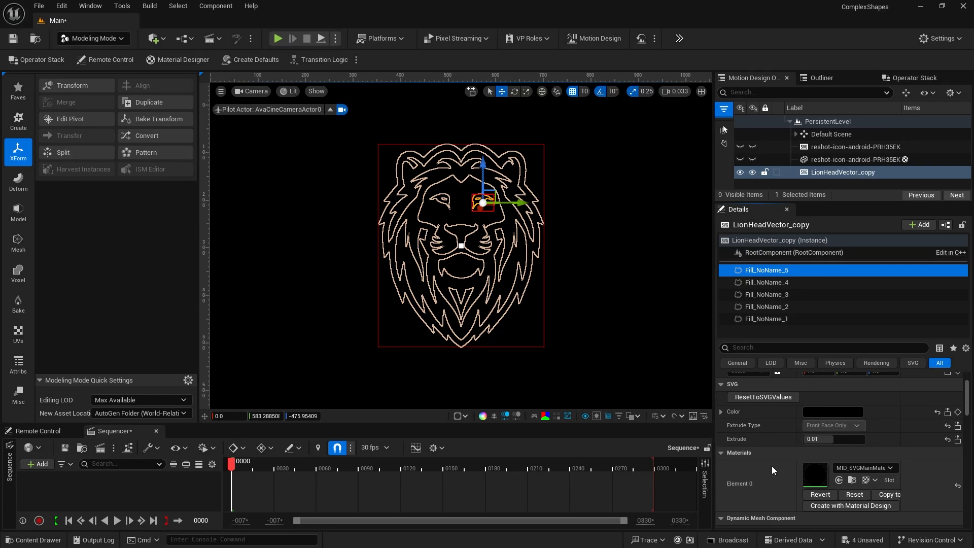
click(763, 284)
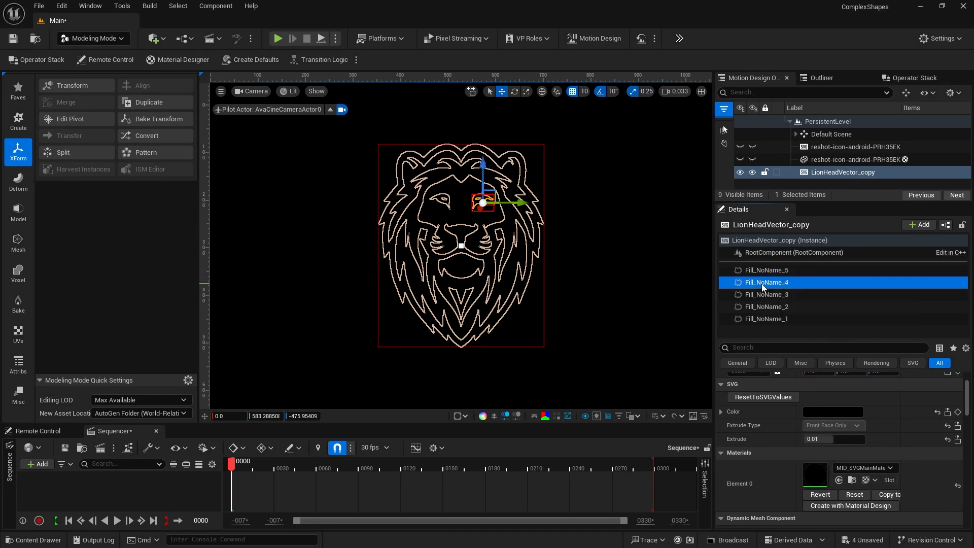
click(763, 295)
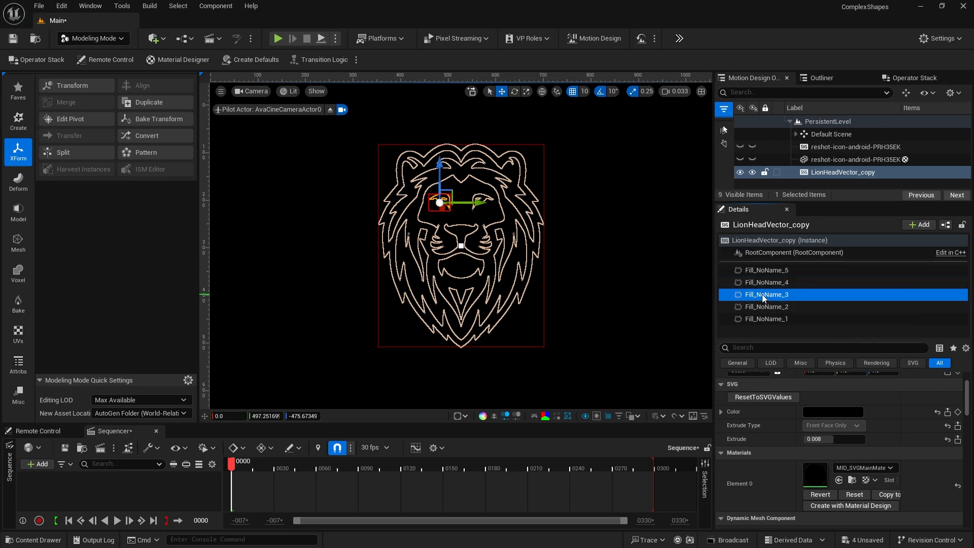
click(765, 307)
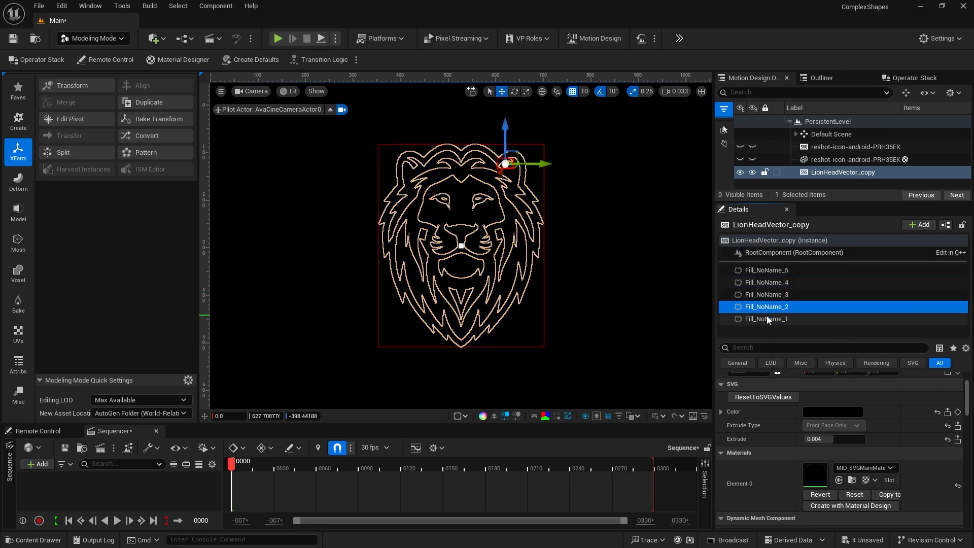
click(768, 319)
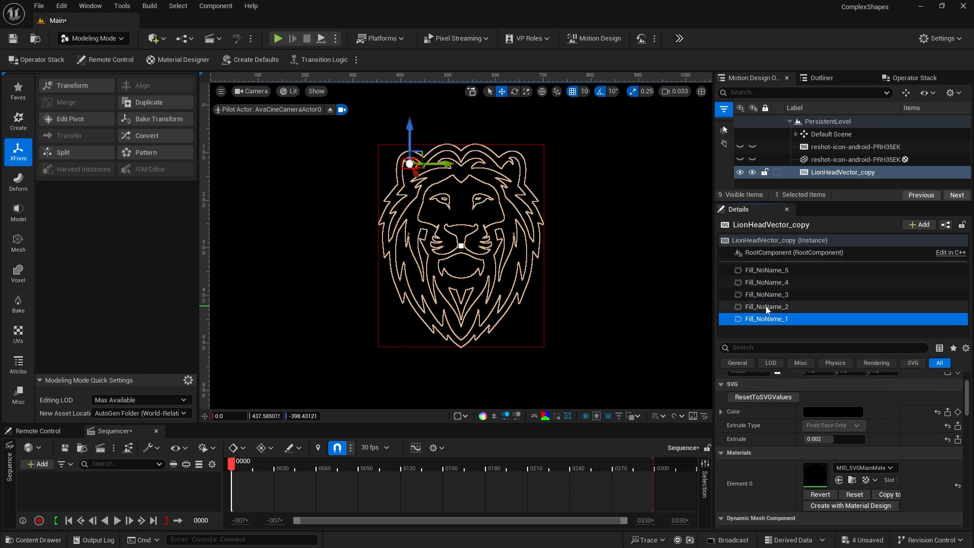
click(766, 306)
click(767, 295)
click(769, 282)
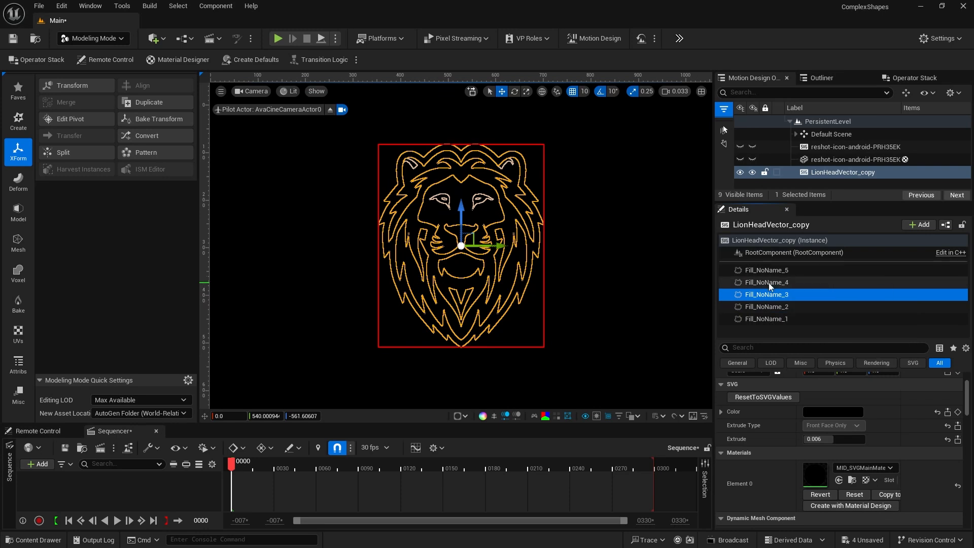
- Assign the MD_GoldFlat material to Element 0 of both eye fills, Fill_NoName_5 and Fill_NoName_4
click(767, 270)
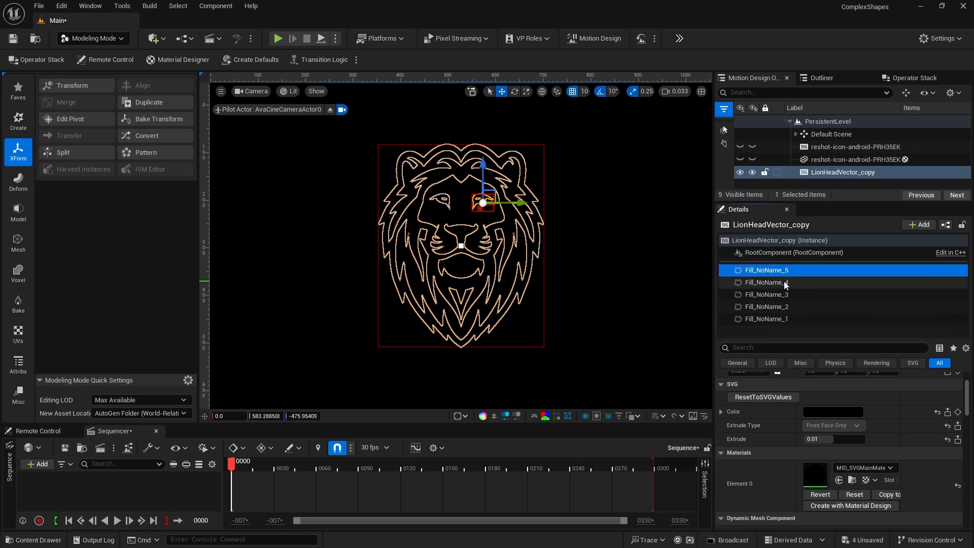
ctrl+click(784, 282)
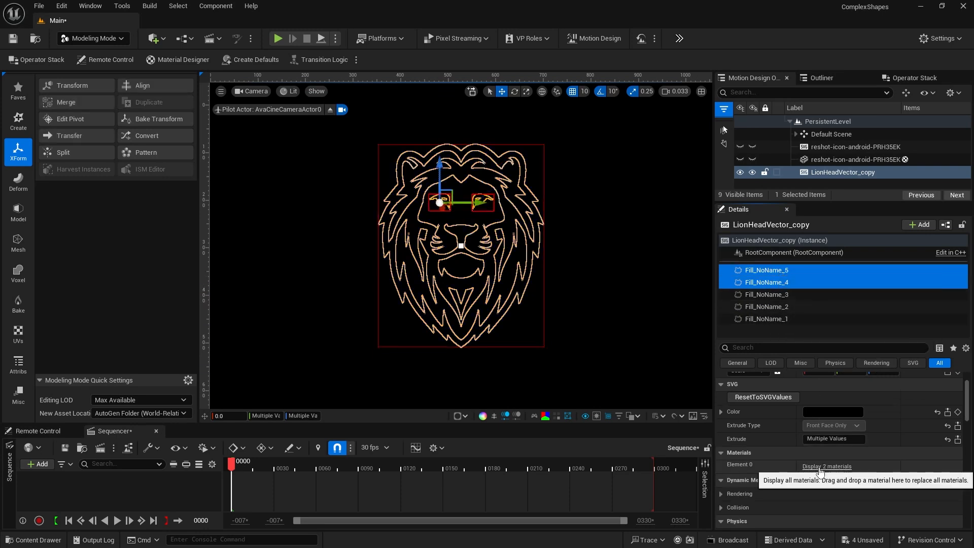
click(824, 467)
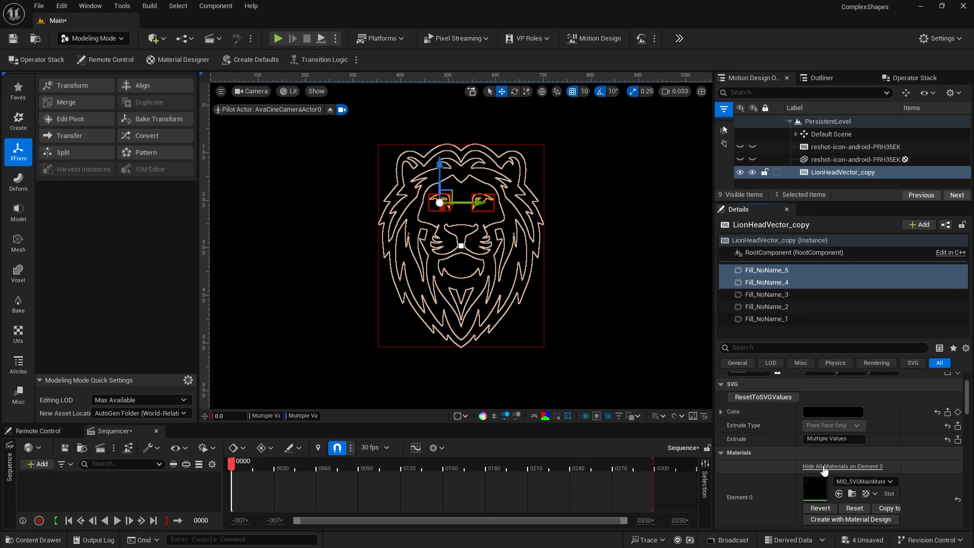
scroll(767, 456, down, 3)
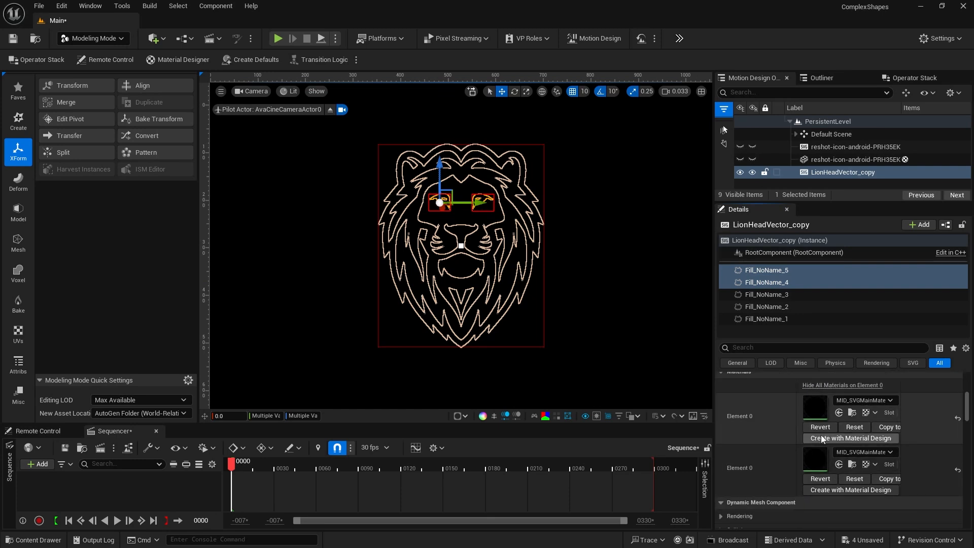
click(52, 541)
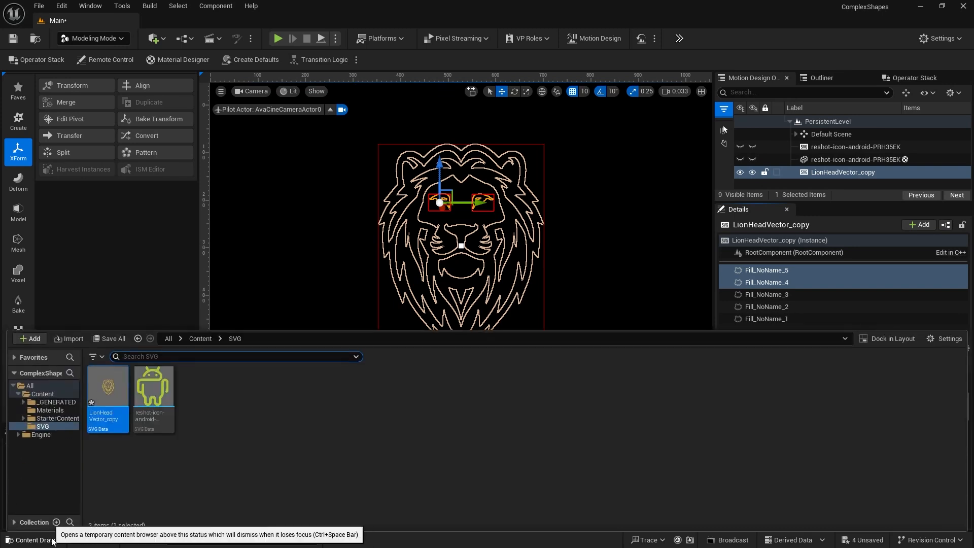
click(48, 413)
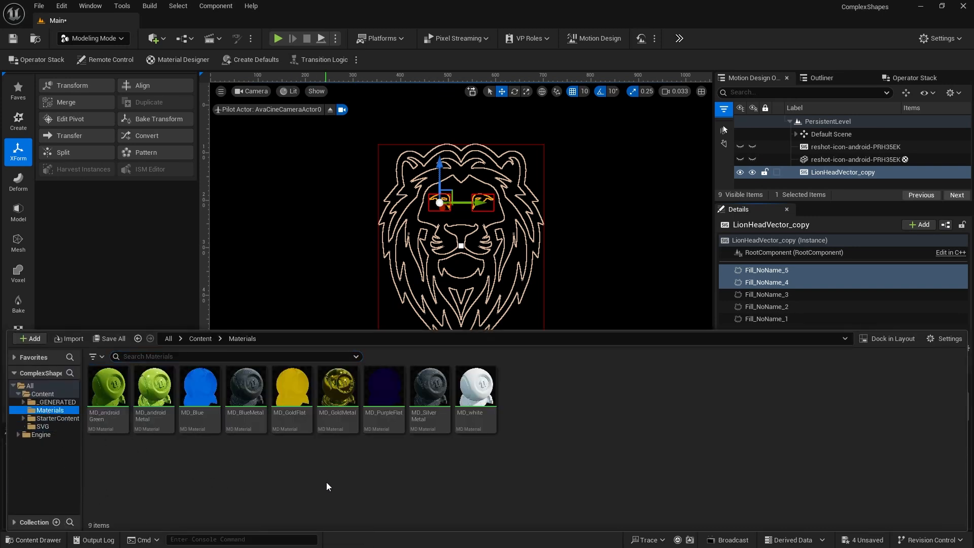
click(293, 387)
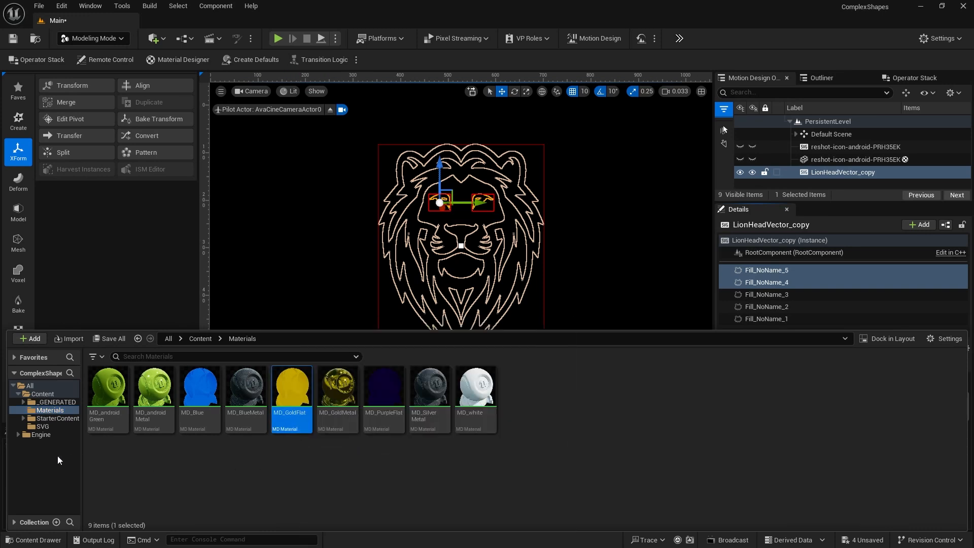
click(783, 280)
ctrl+click(782, 273)
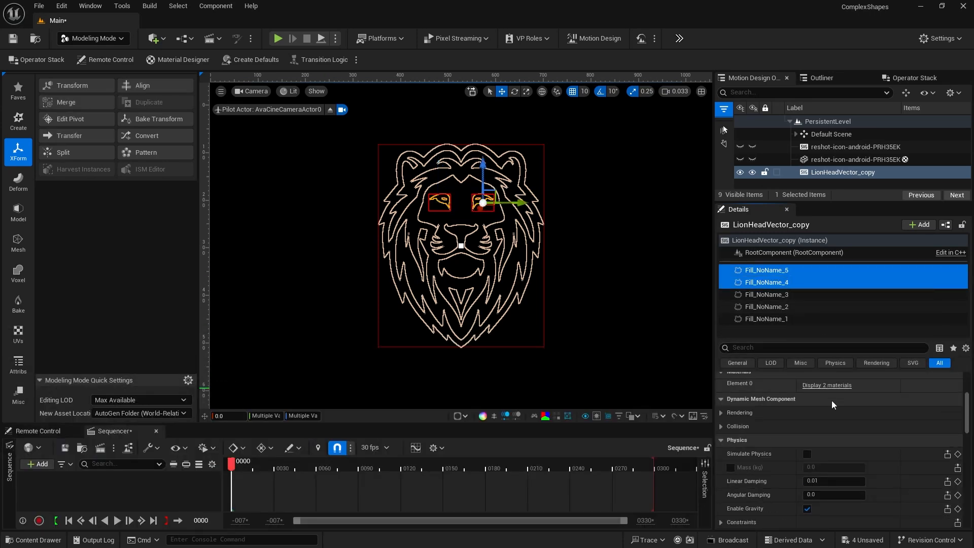
click(822, 384)
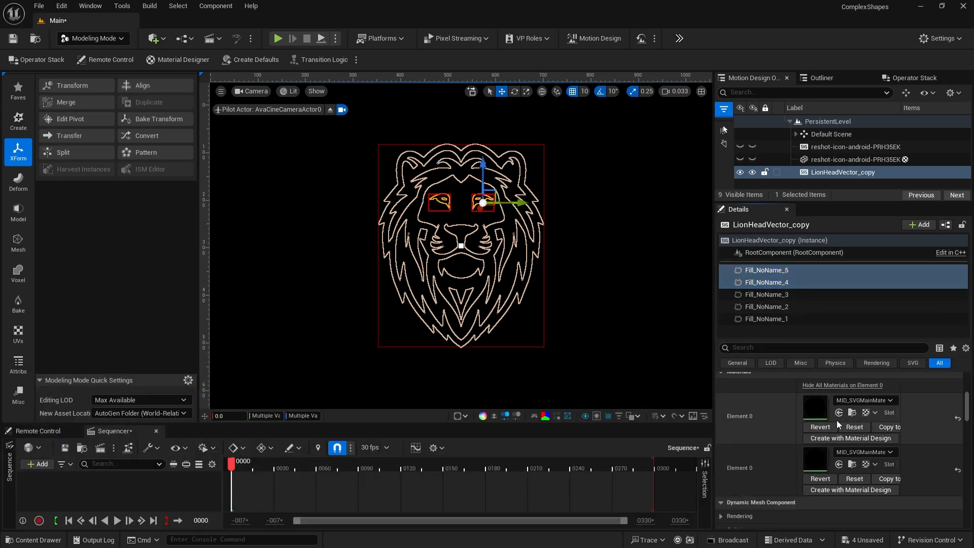
click(840, 413)
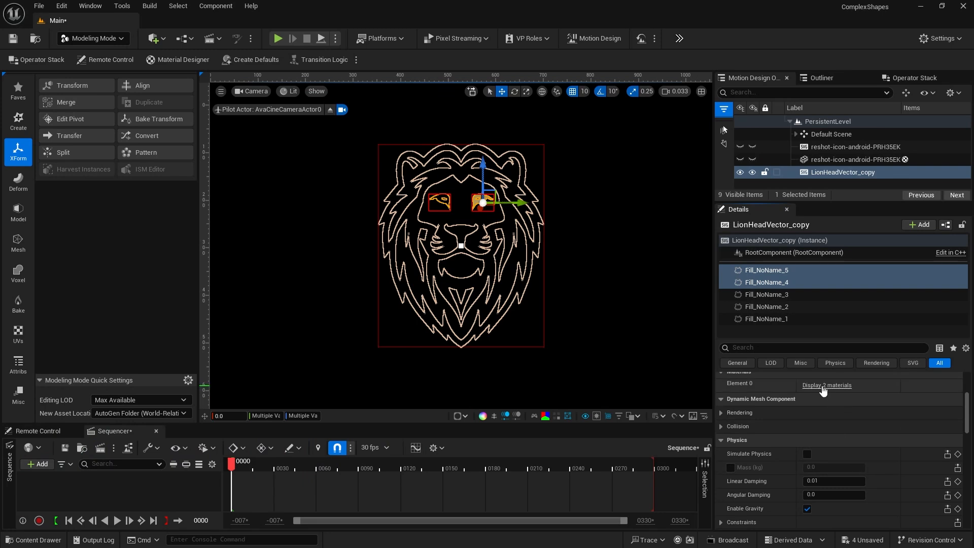
click(839, 464)
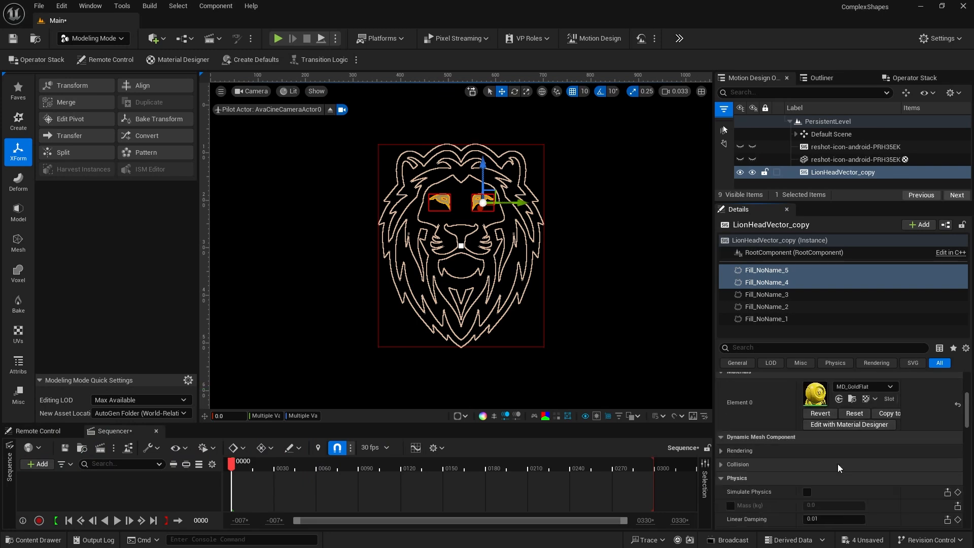
- Assign the MD_GoldMetal material to Element 0 of the main head fill, Fill_NoName_3
click(766, 295)
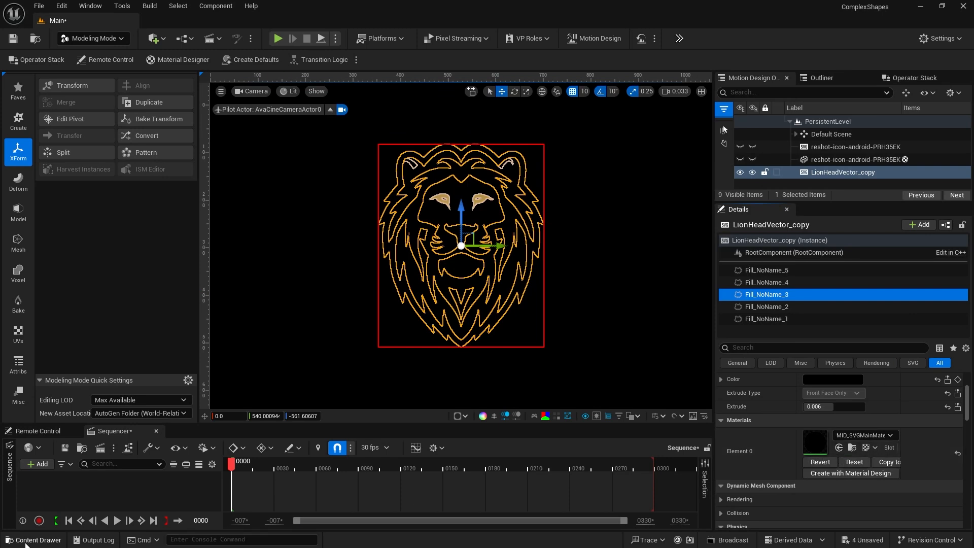
click(29, 541)
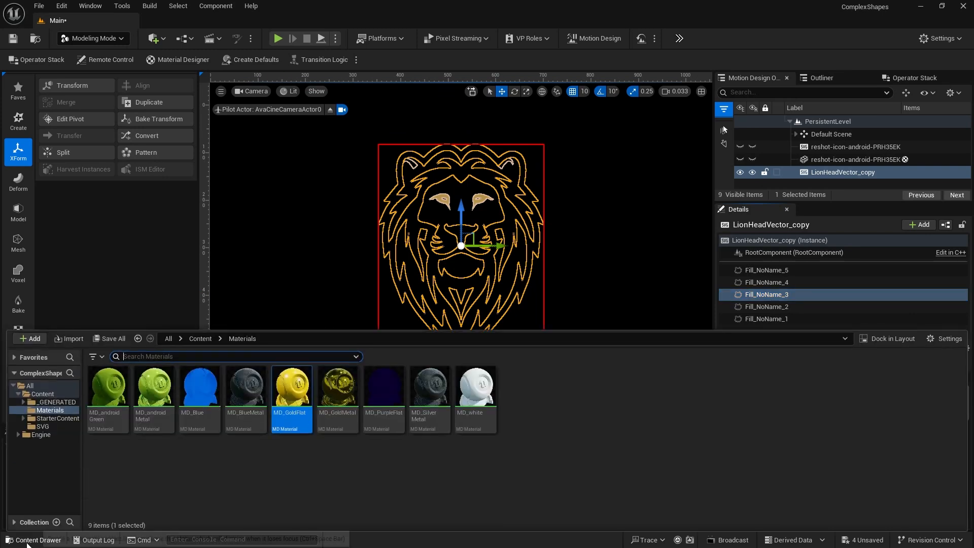
click(336, 395)
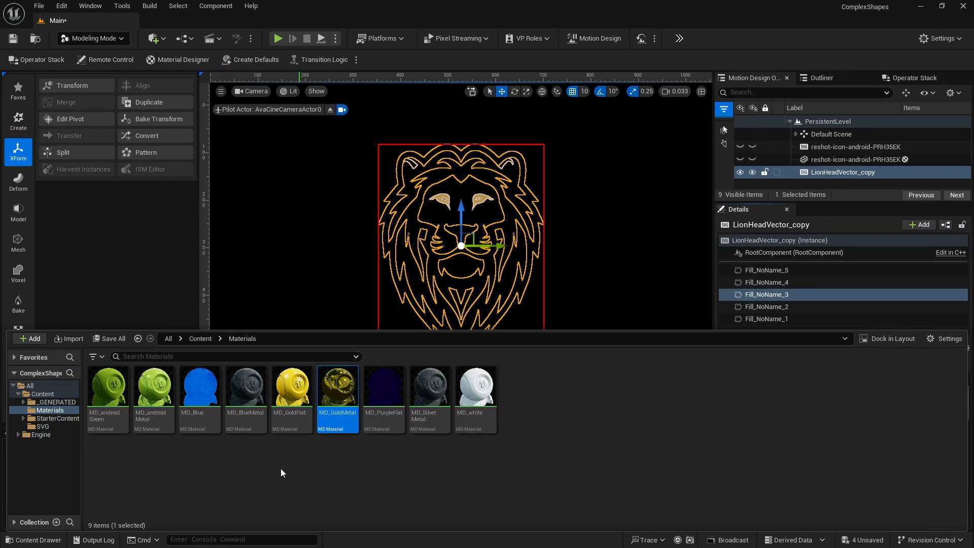
click(29, 541)
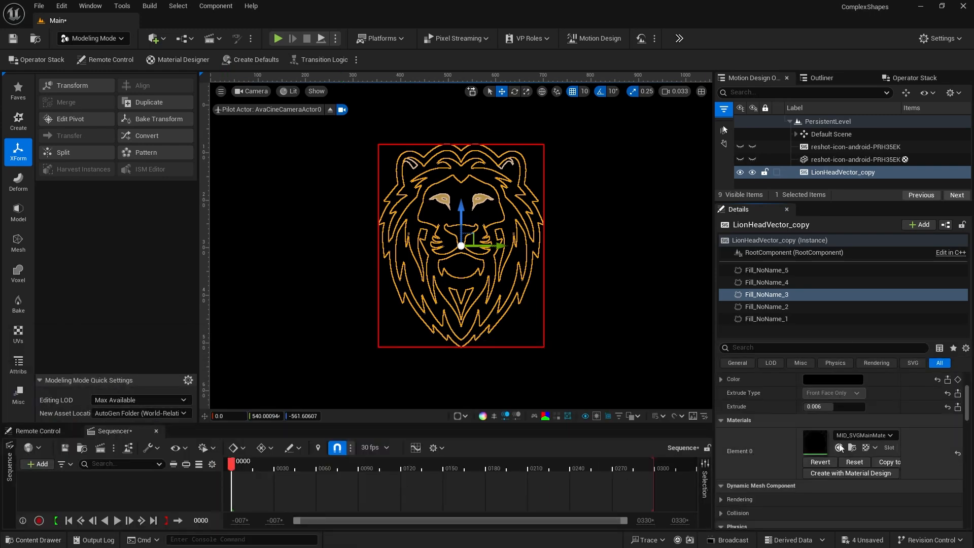
click(839, 448)
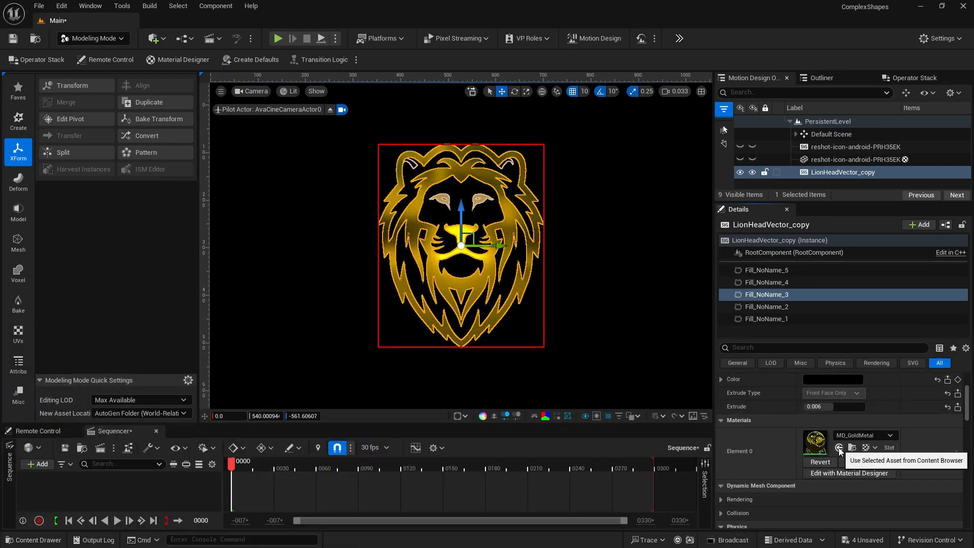
- Assign MD_GoldMetal to Element 0 of the ear fills, Fill_NoName_2 and Fill_NoName_1, and deselect the lion head
click(776, 306)
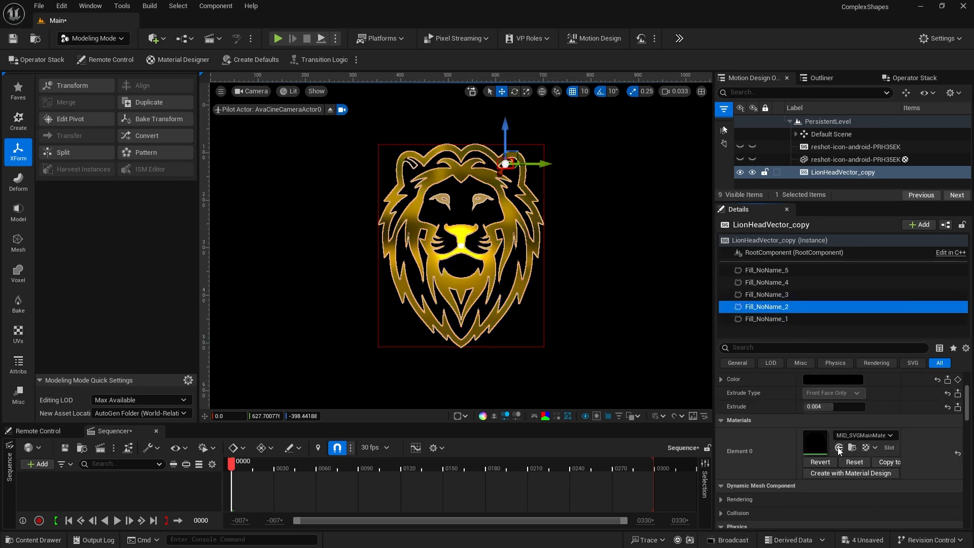
click(839, 449)
click(768, 320)
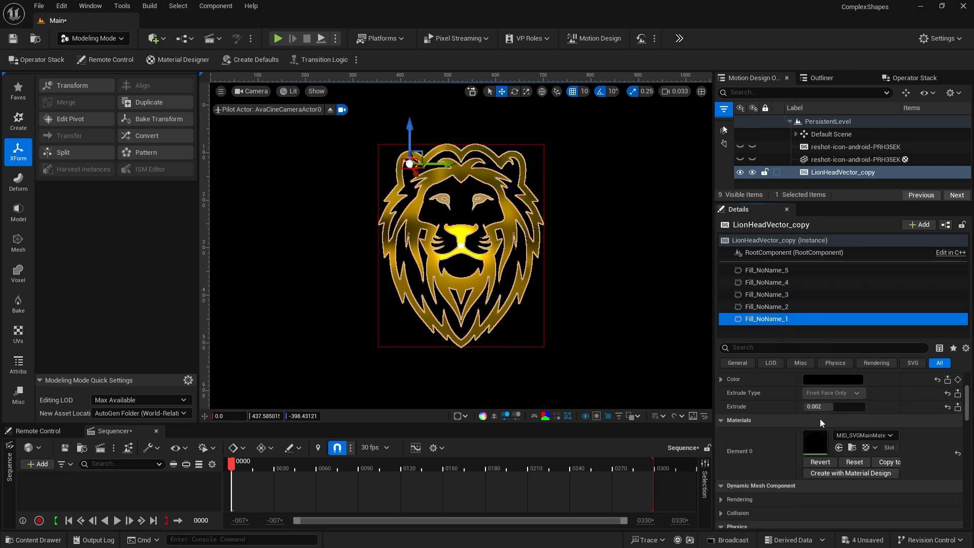
click(840, 449)
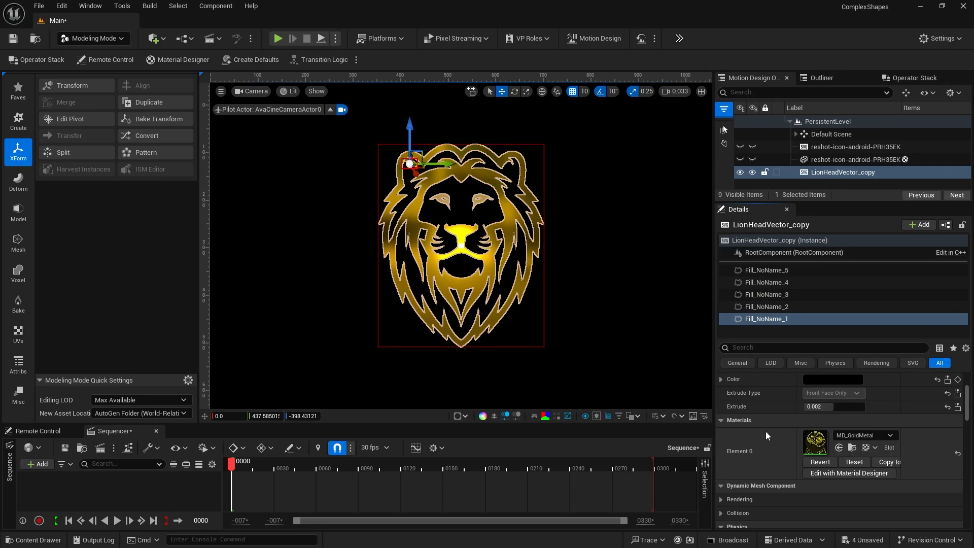
click(604, 225)
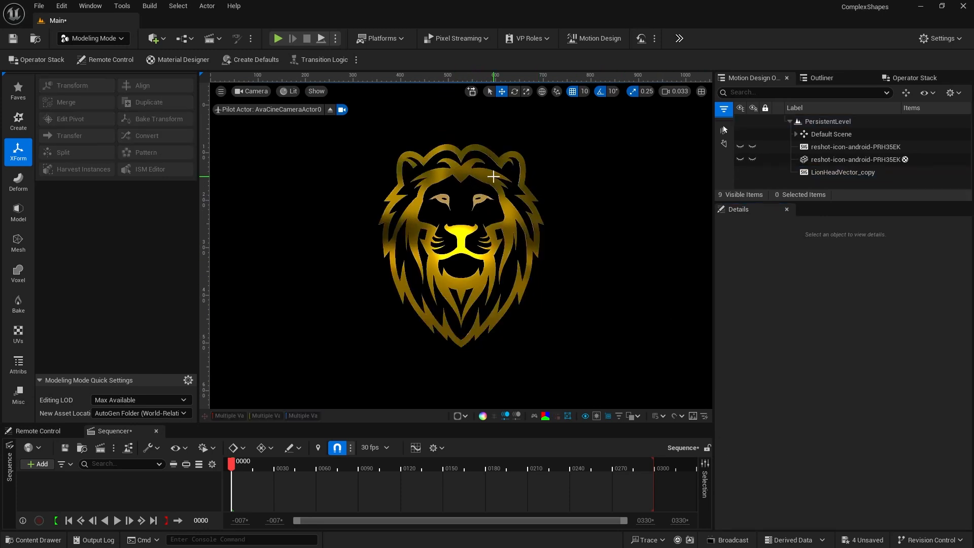
- Set the Fills Extrude of LionHeadVector_copy to 1.0 and deselect the lion head
click(826, 174)
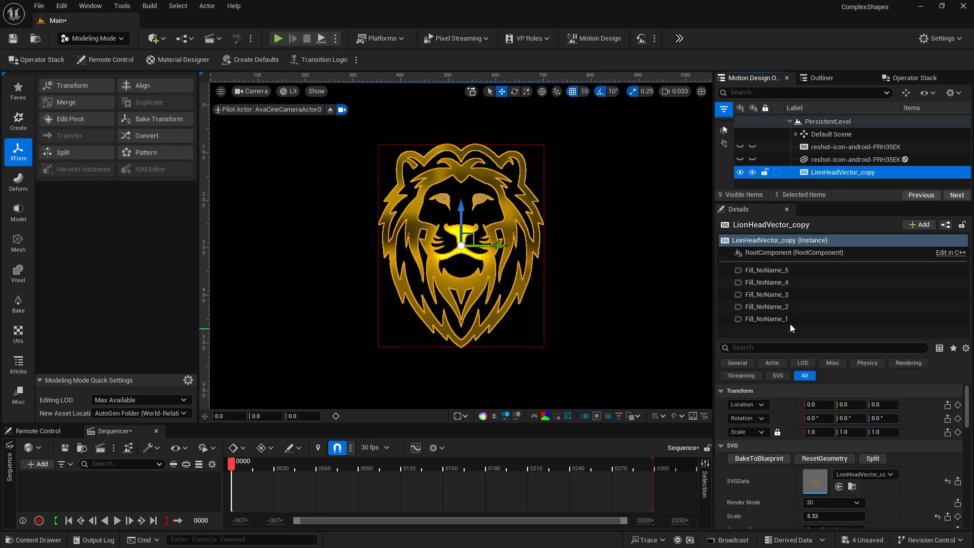
drag(785, 339, 784, 286)
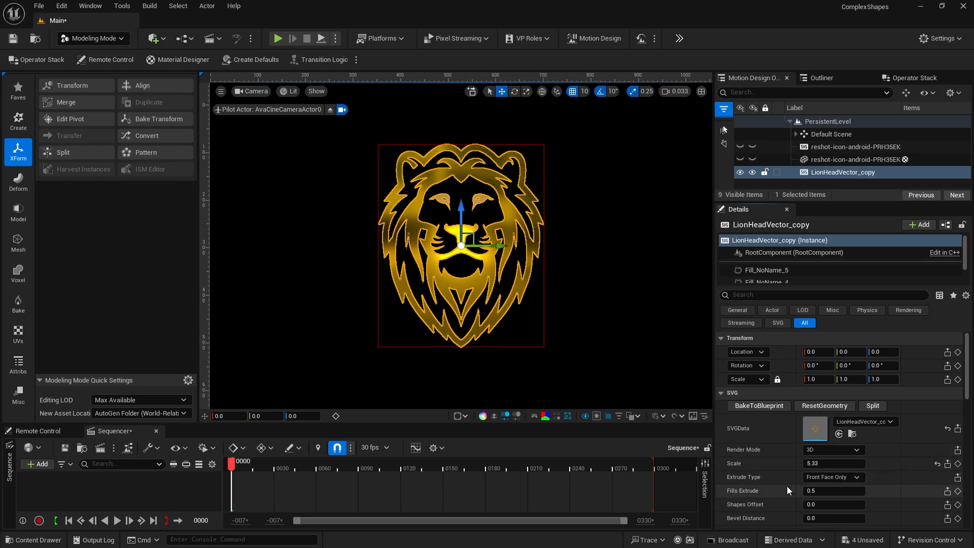
click(805, 491)
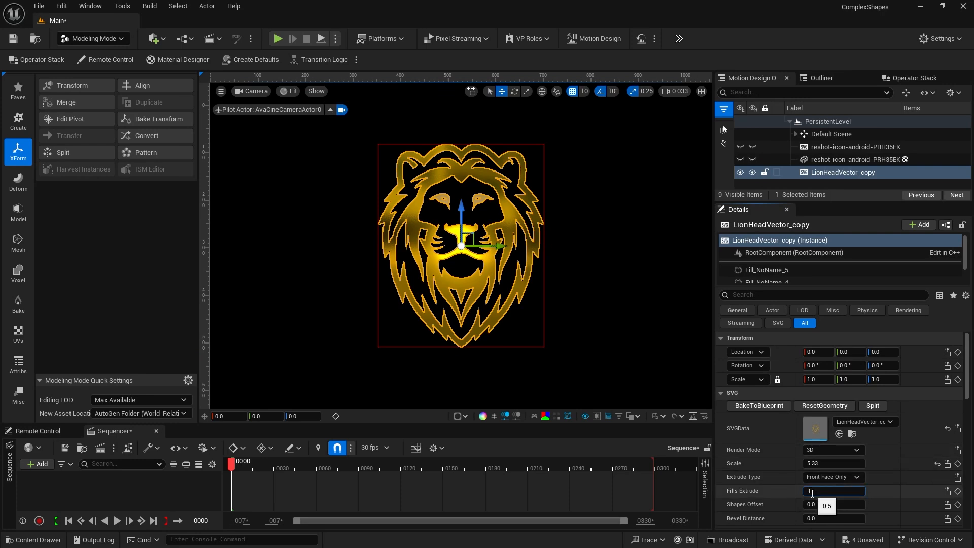
text(1)
click(619, 214)
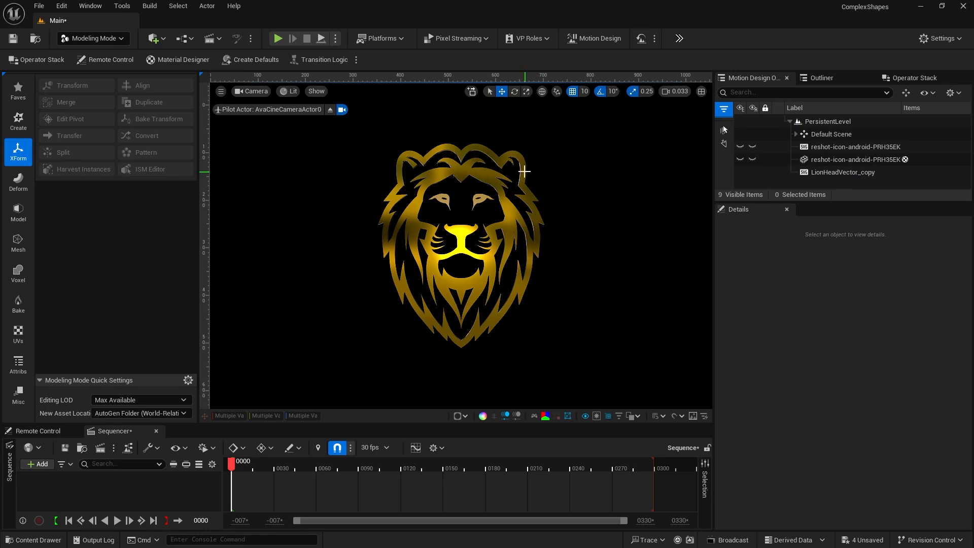
- Duplicate LionHeadVector_copy as a backup, save the level and hide the duplicate, LionHeadVector_copy2
click(529, 181)
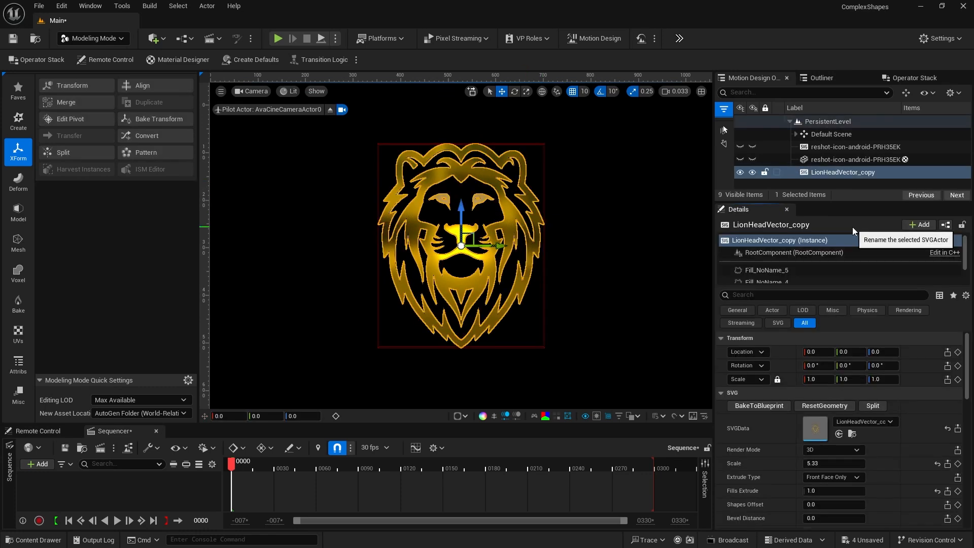
click(804, 173)
key(ctrl+d)
key(ctrl+s)
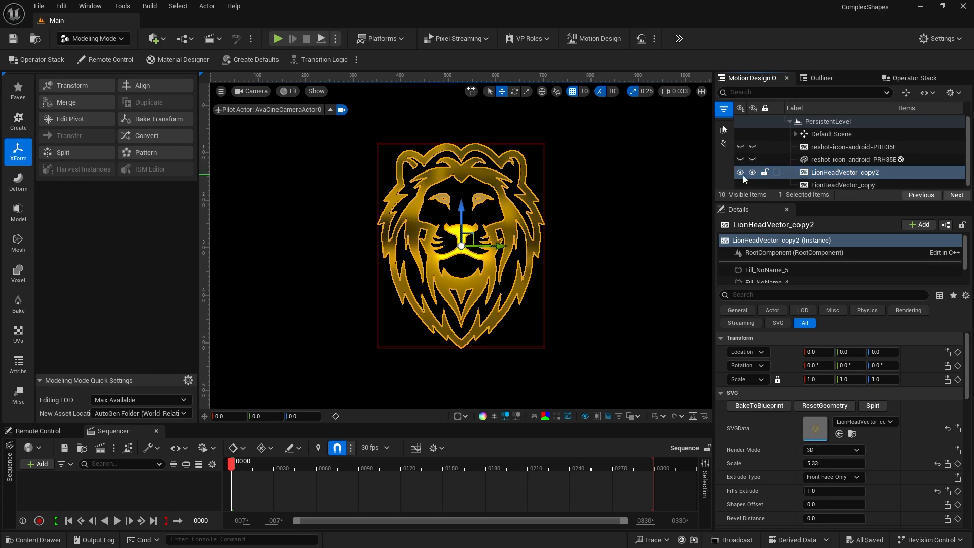
click(741, 172)
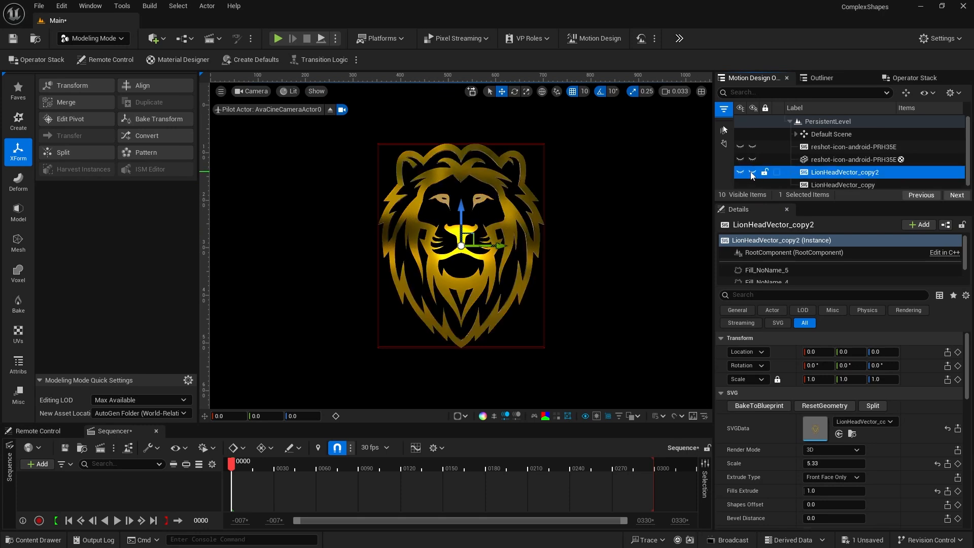
- Convert LionHeadVector_copy to static meshes with its materials and collision transferred
click(809, 186)
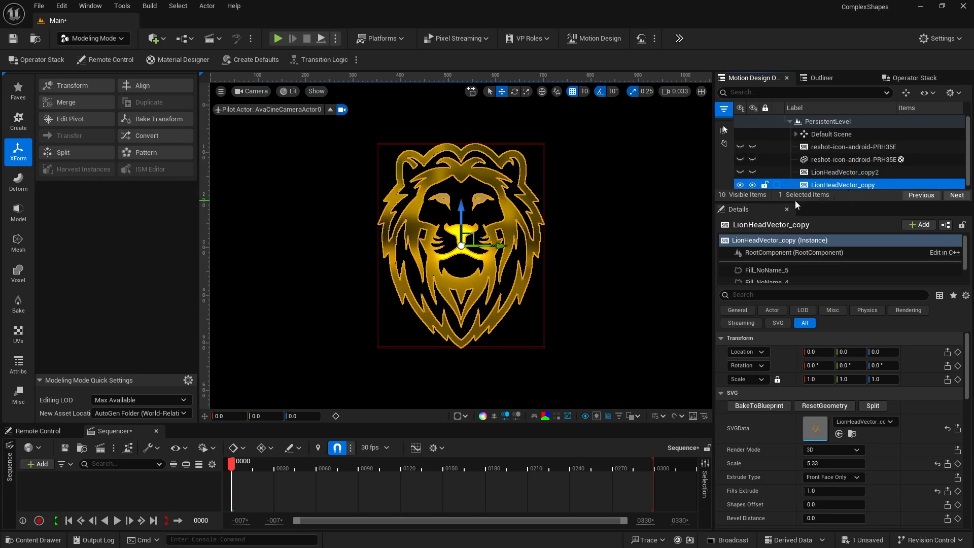
drag(787, 202, 787, 224)
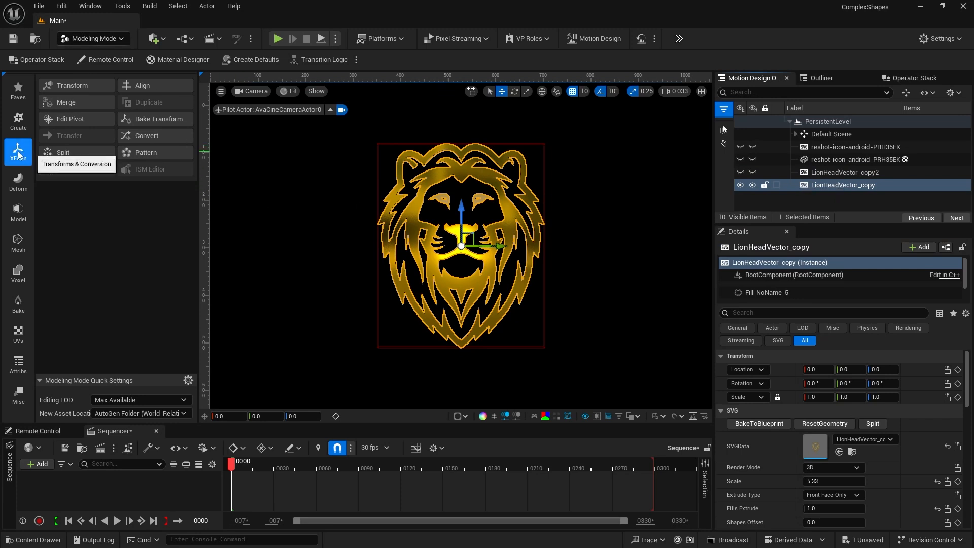
click(158, 136)
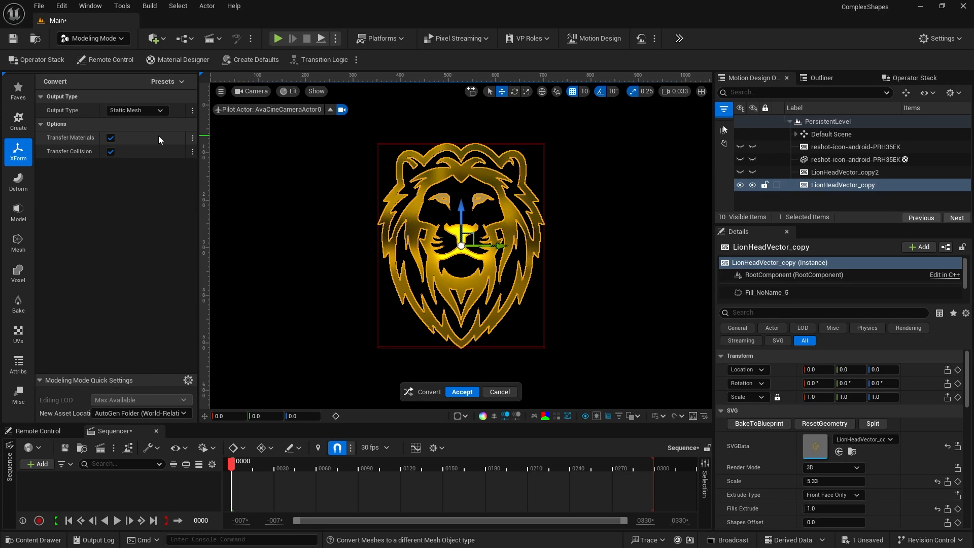
click(461, 393)
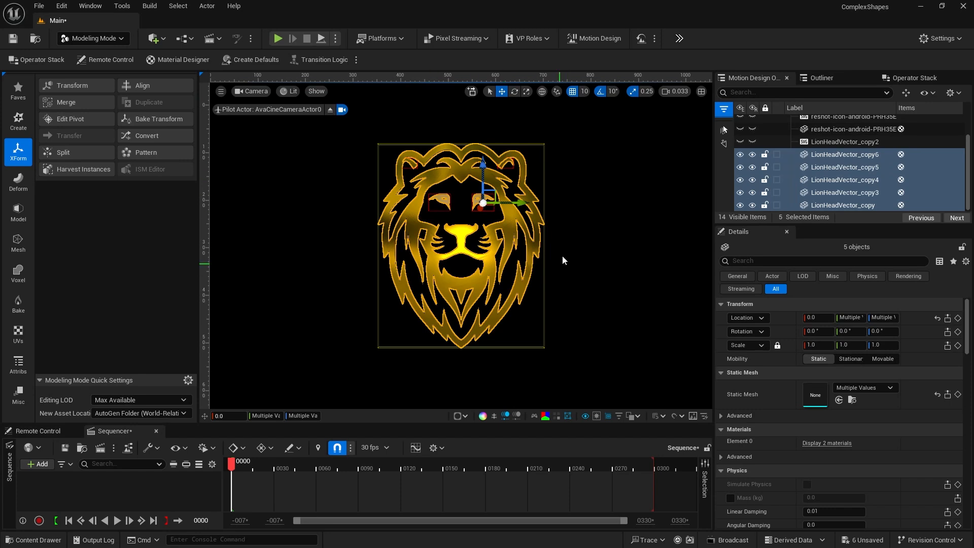
- Merge the five converted lion meshes into one new object, deleting the inputs, and rename it Lion
click(68, 103)
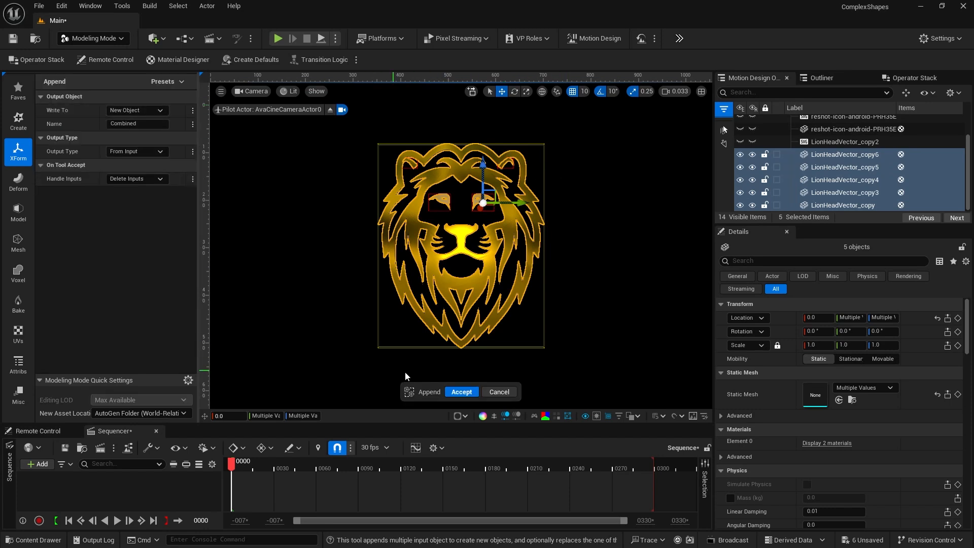
click(460, 393)
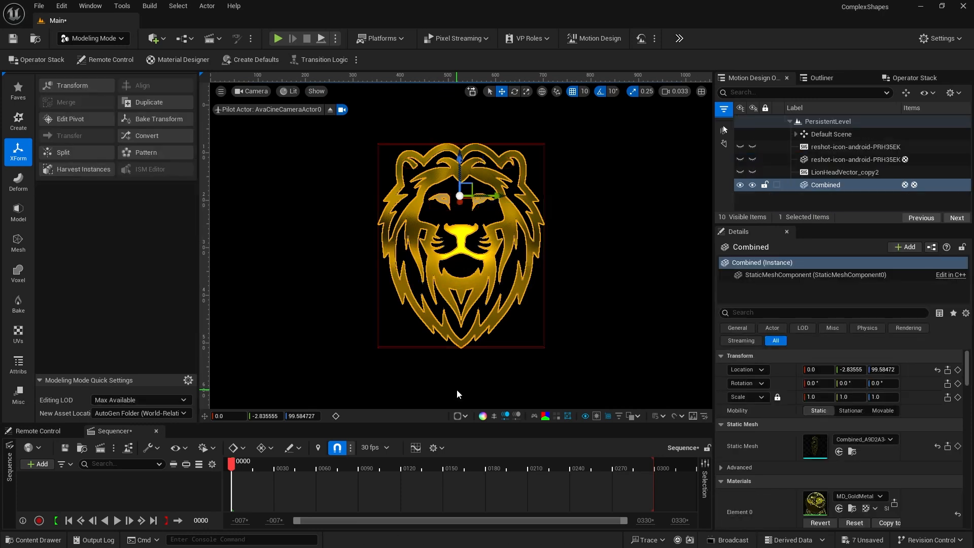
click(823, 187)
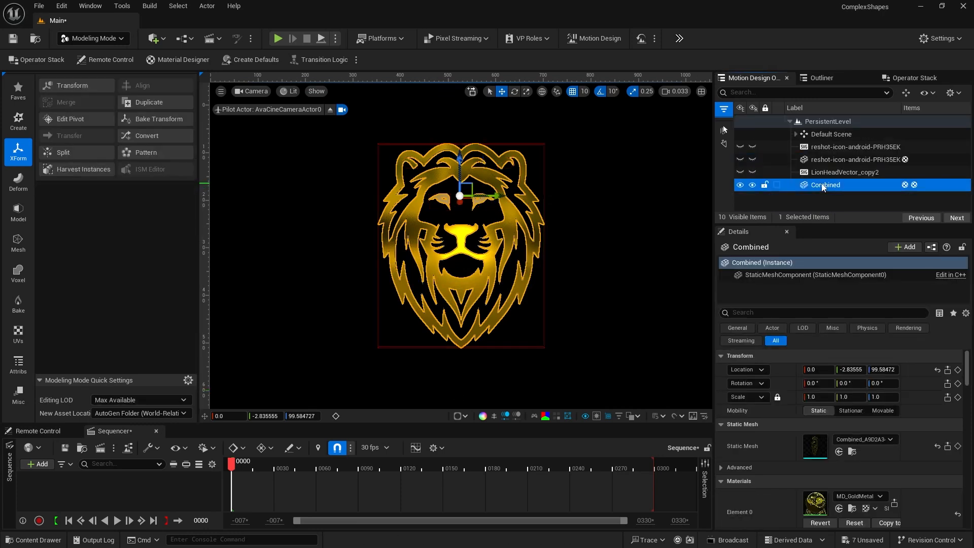
click(823, 187)
text(Li)
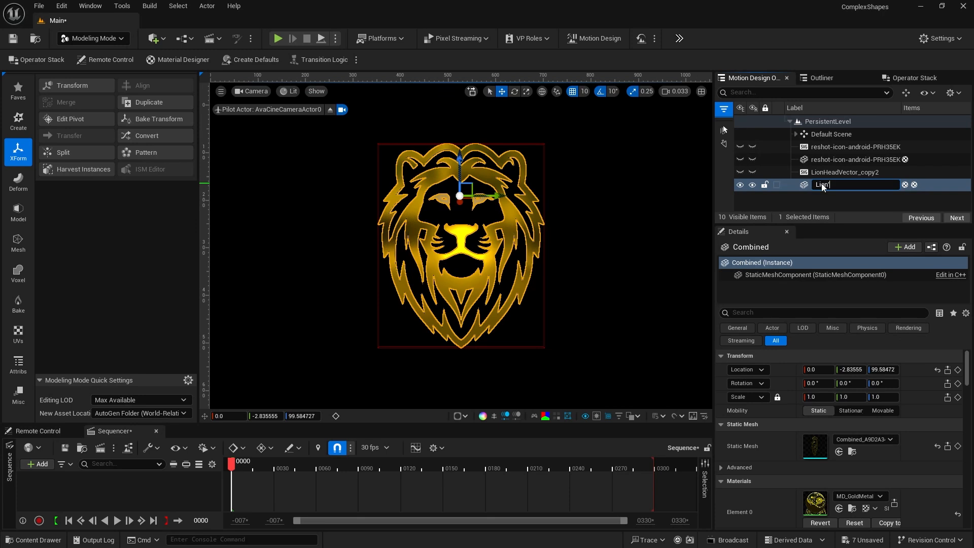
text(on)
key(Return)
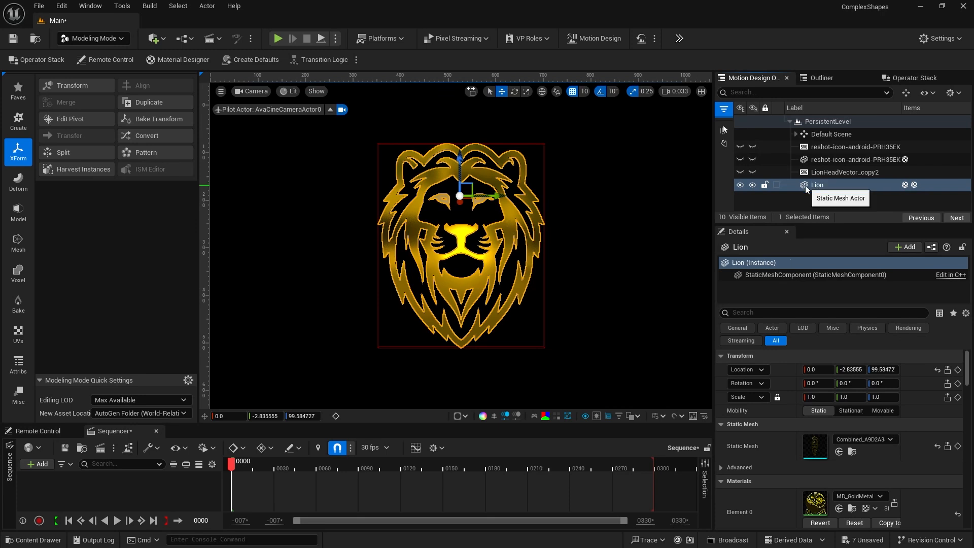
- Check the material elements of the Lion mesh and hide it in the viewport
click(805, 185)
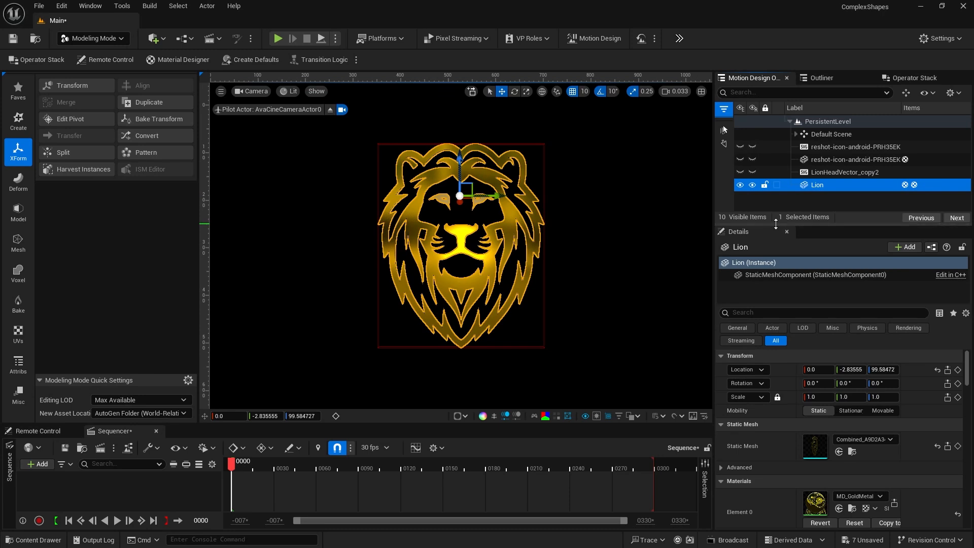
drag(776, 223, 777, 210)
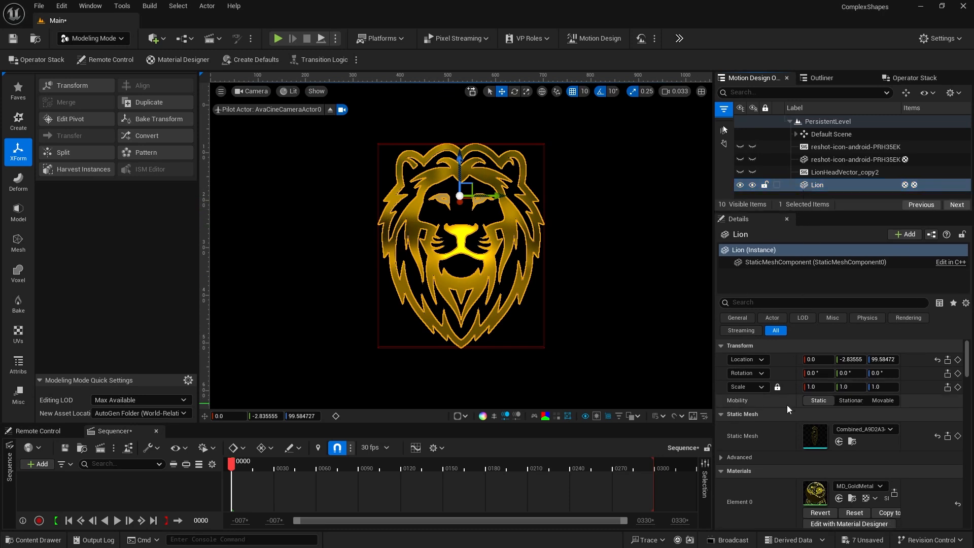
scroll(781, 416, down, 3)
scroll(779, 415, down, 1)
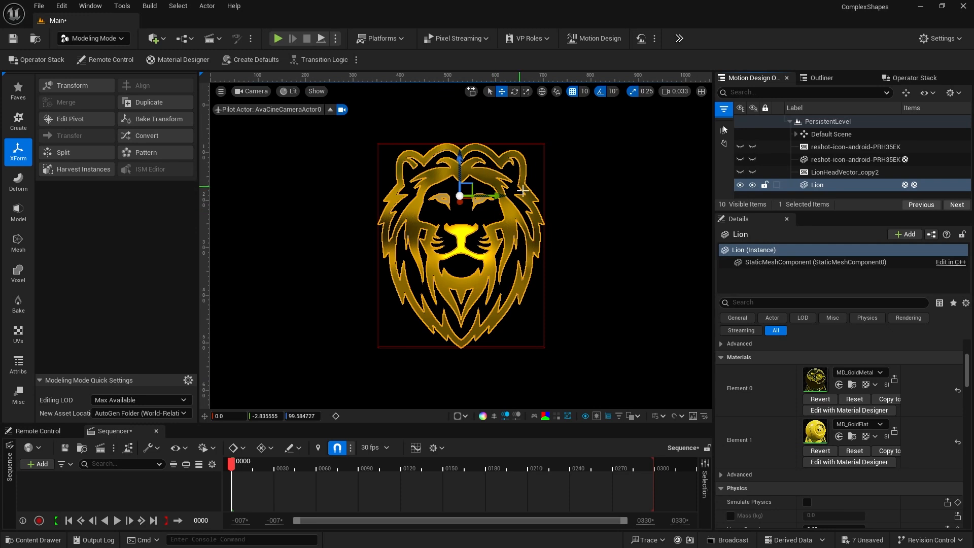
click(827, 185)
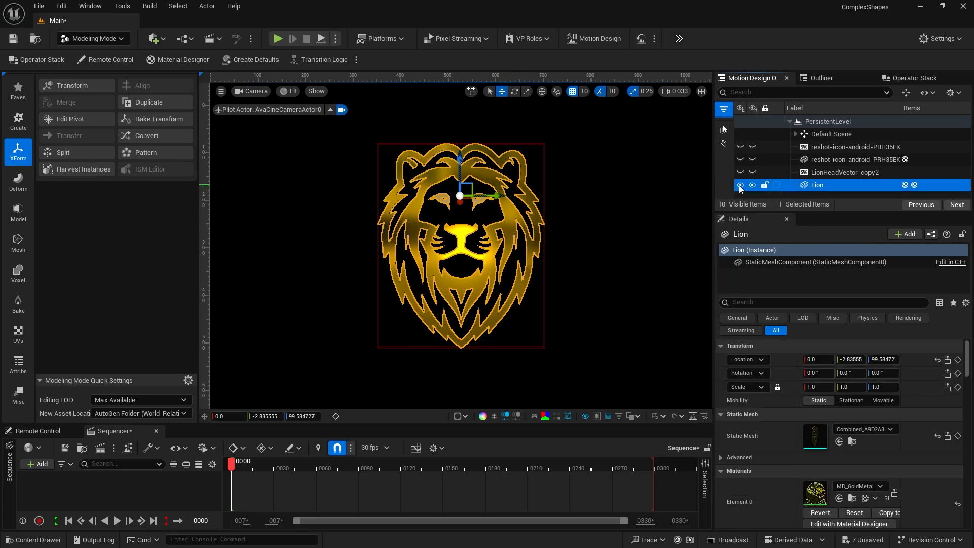
click(740, 185)
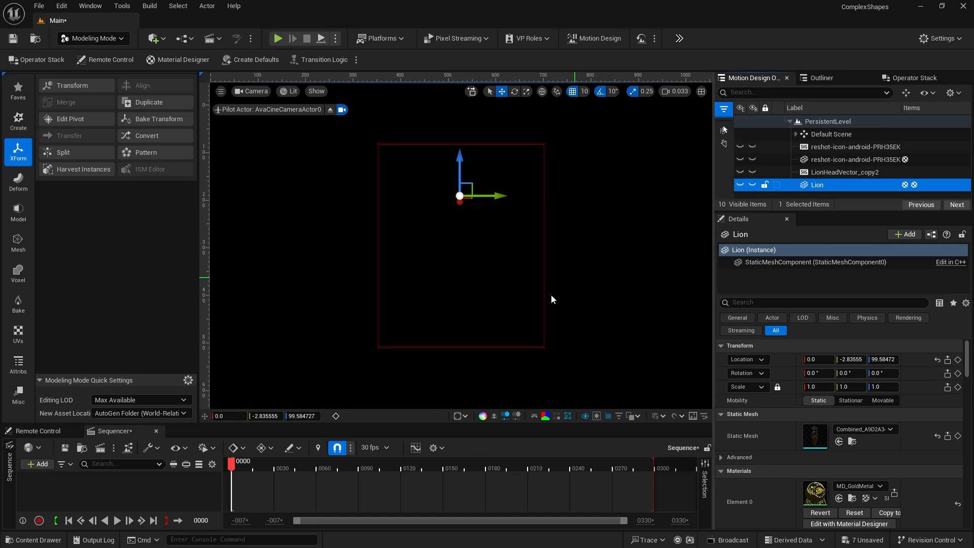
- Import the file VV LogoPaths [Converted] copy.svg from the Desktop into the project's SVG folder
click(33, 540)
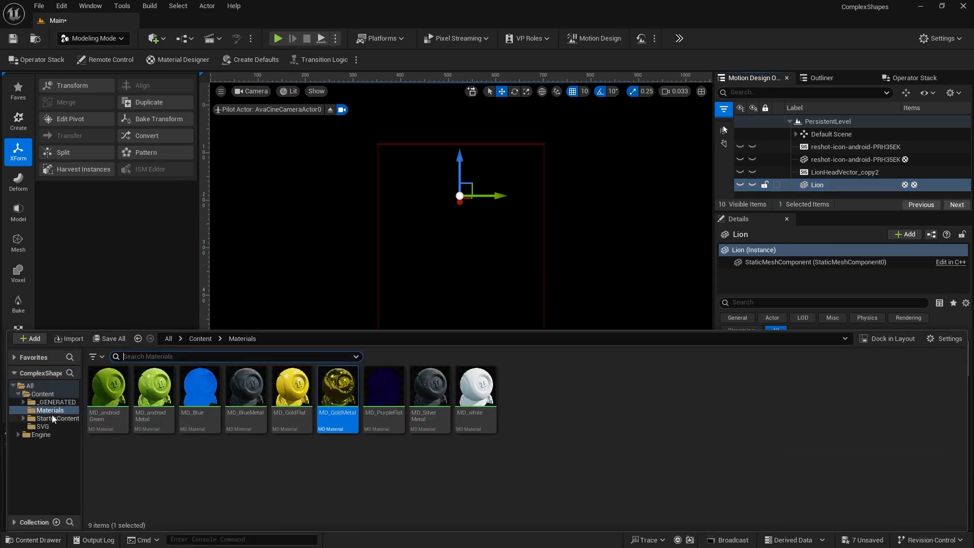
click(43, 426)
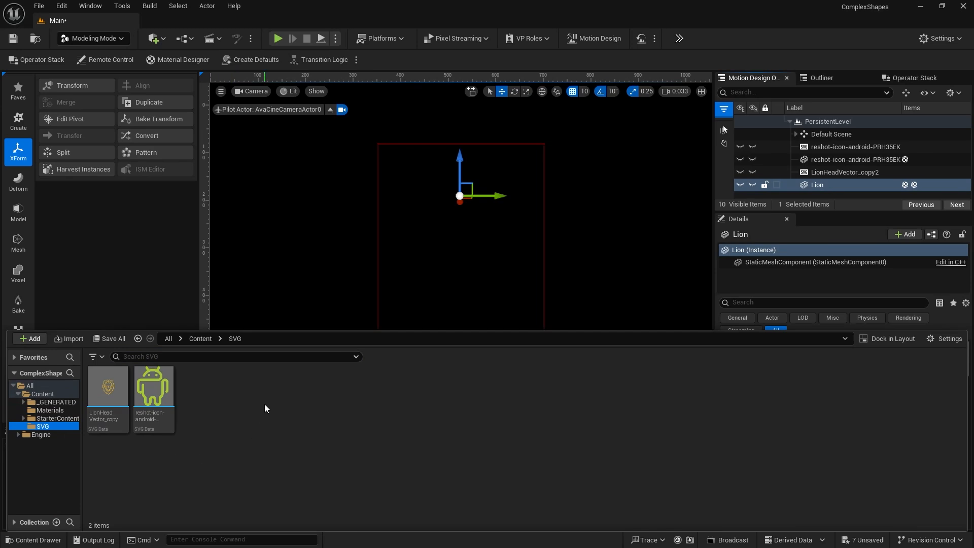
right_click(265, 405)
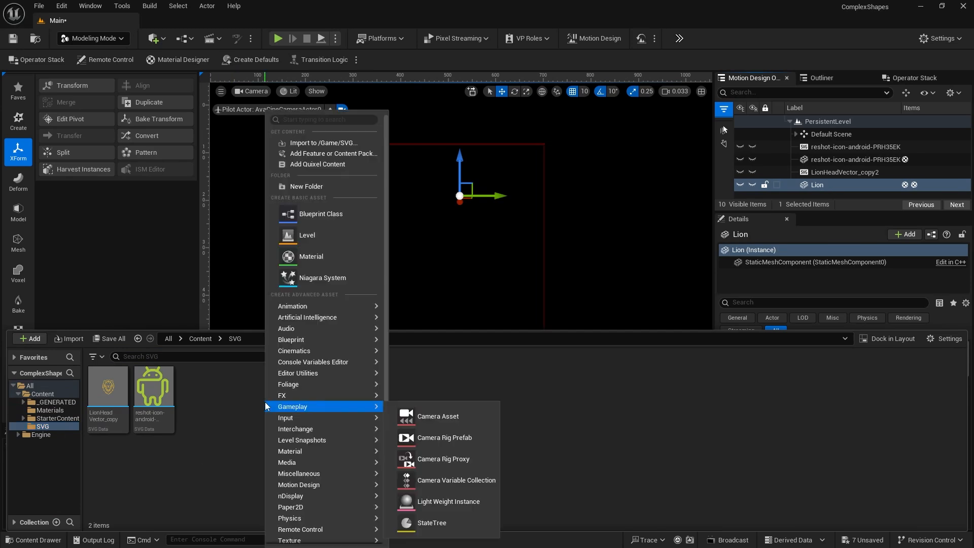
click(308, 142)
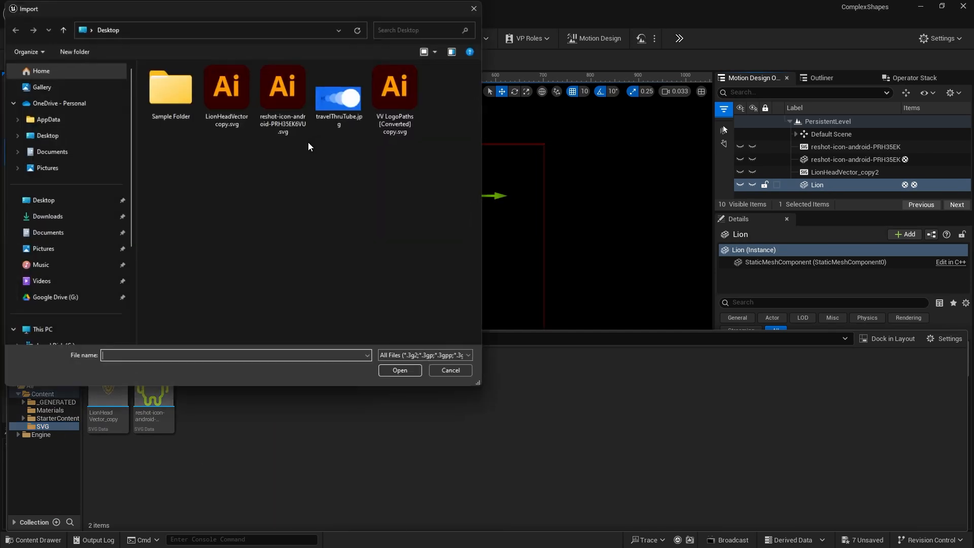
double_click(397, 96)
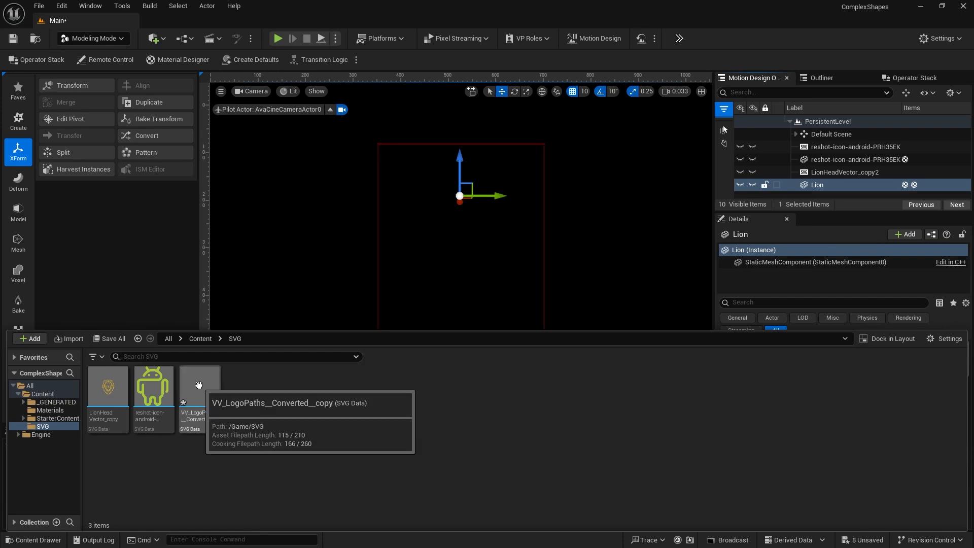
- Place the VV_LogoPaths__Converted__copy asset in the level and set its SVG Scale to 10.0
click(276, 284)
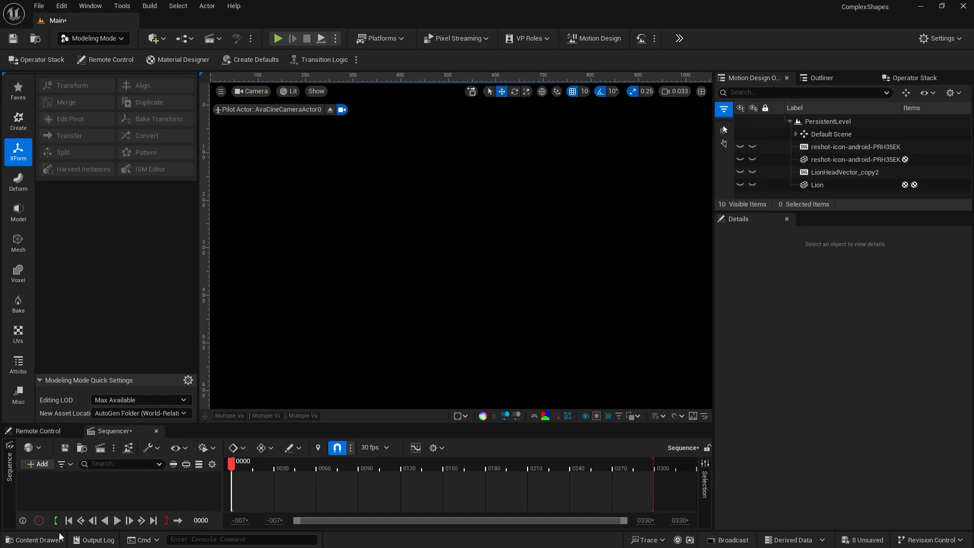
click(60, 538)
drag(202, 399, 438, 248)
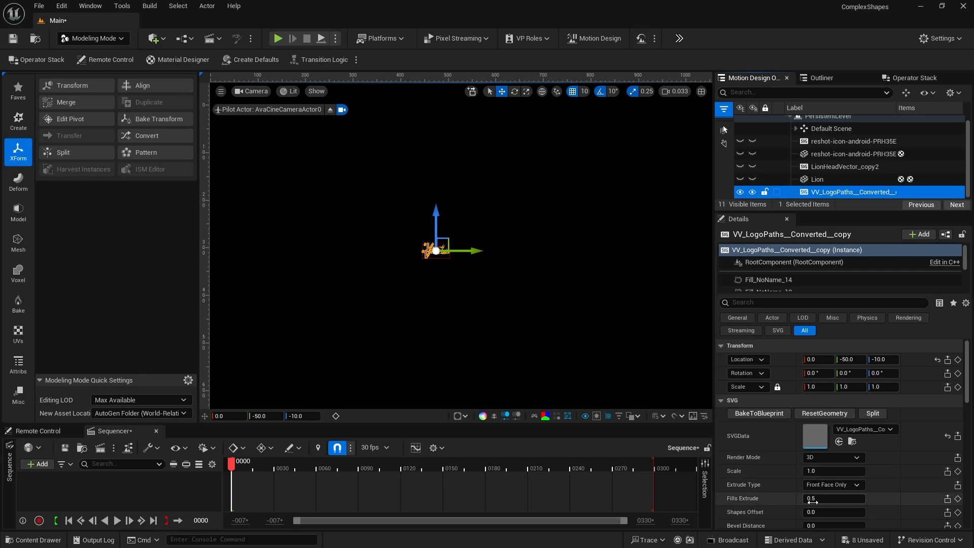
drag(812, 472, 789, 471)
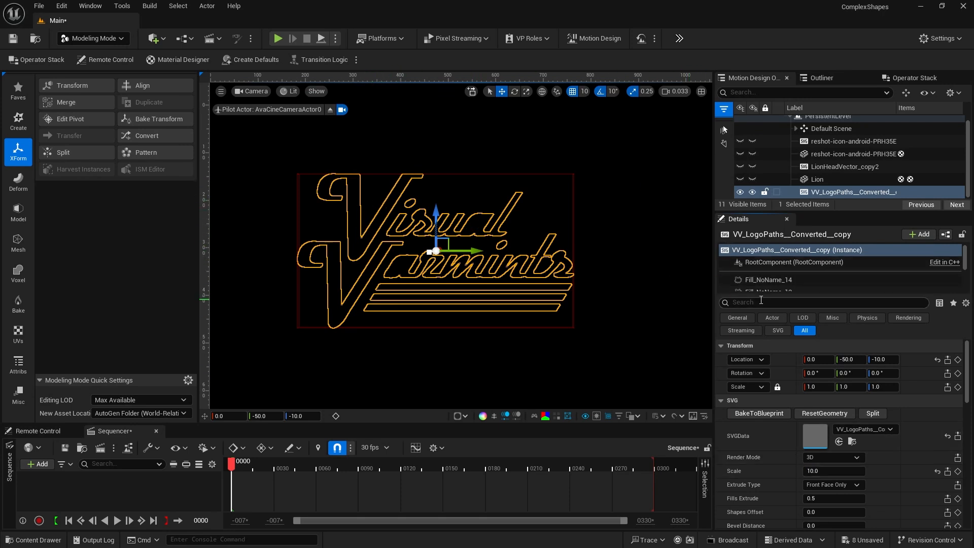
- Examine which parts of the logo the individual fill components of the VV_LogoPaths__Converted__copy actor represent
drag(759, 297, 759, 362)
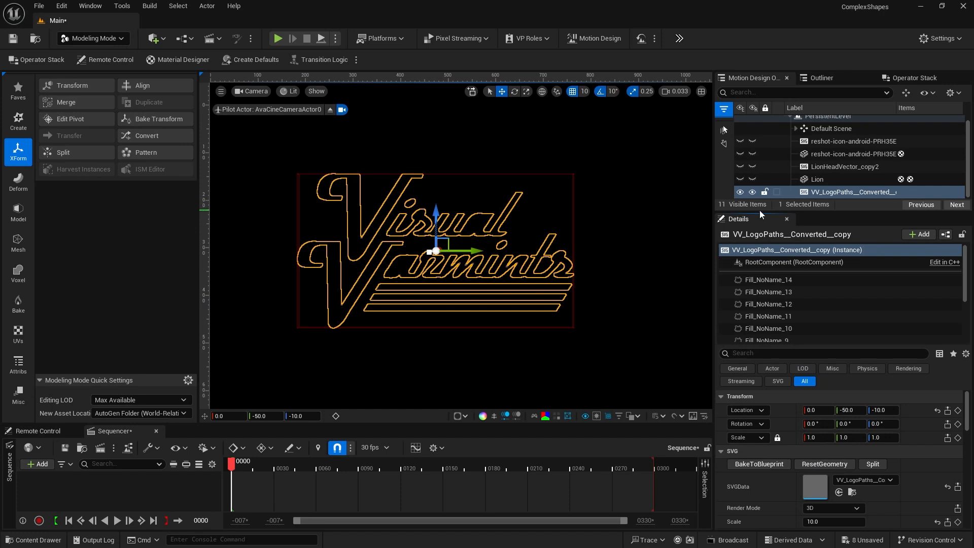
drag(760, 212, 760, 178)
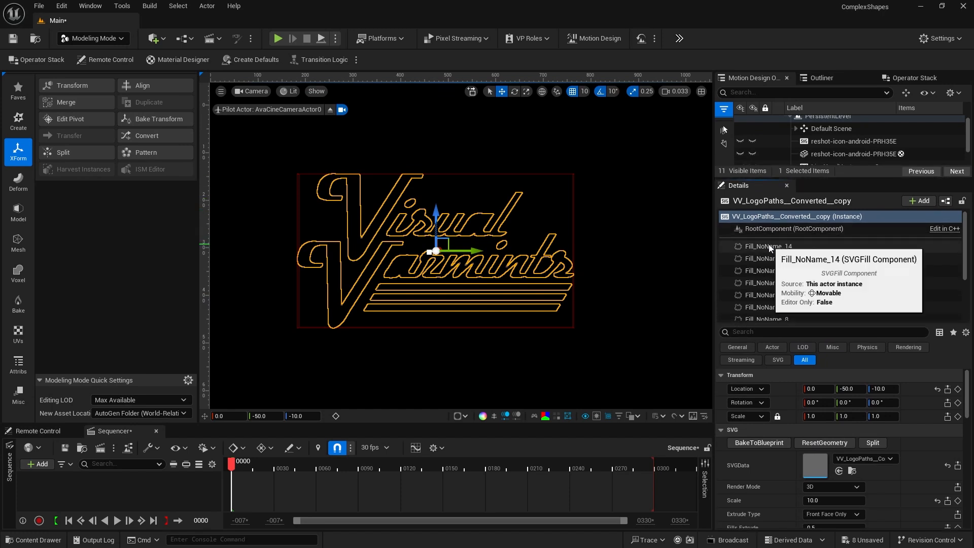
click(770, 247)
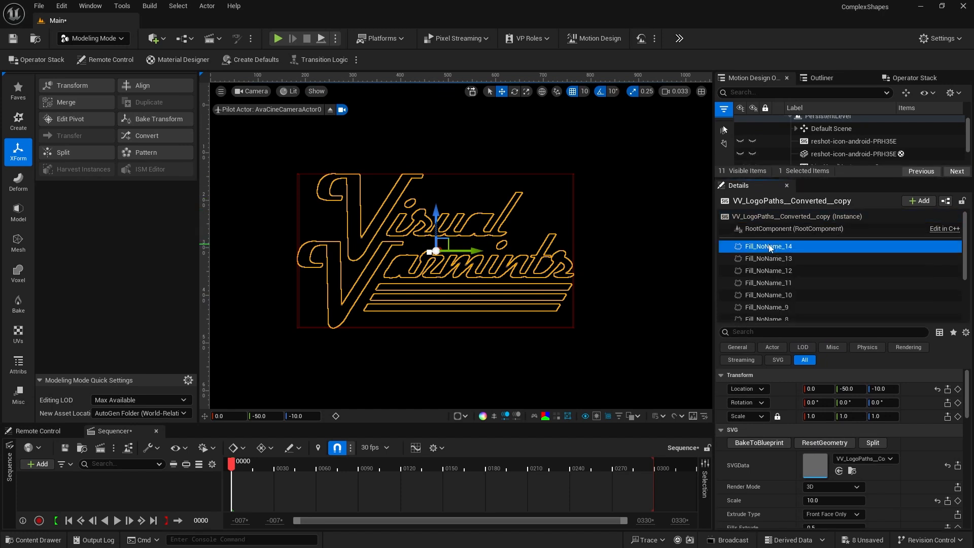
scroll(775, 258, down, 3)
scroll(775, 261, down, 1)
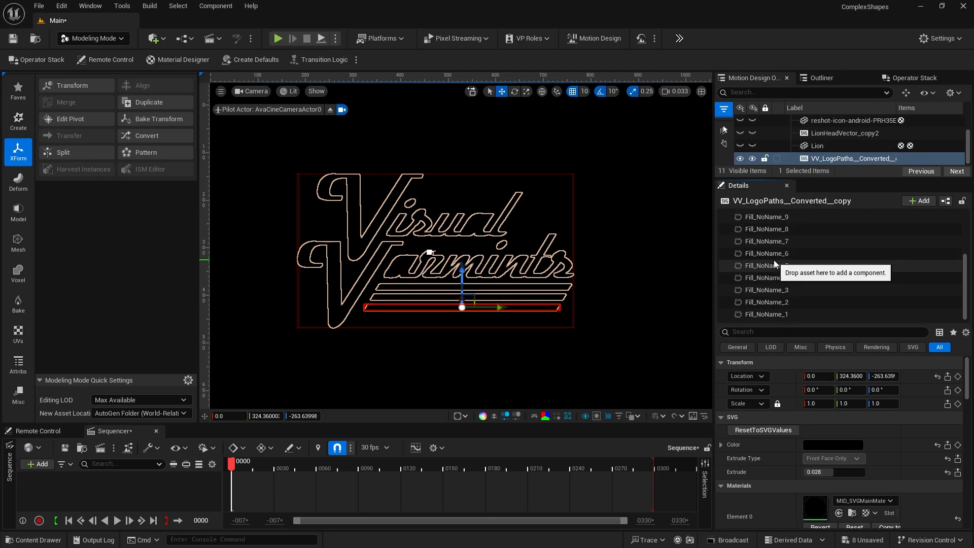
click(763, 302)
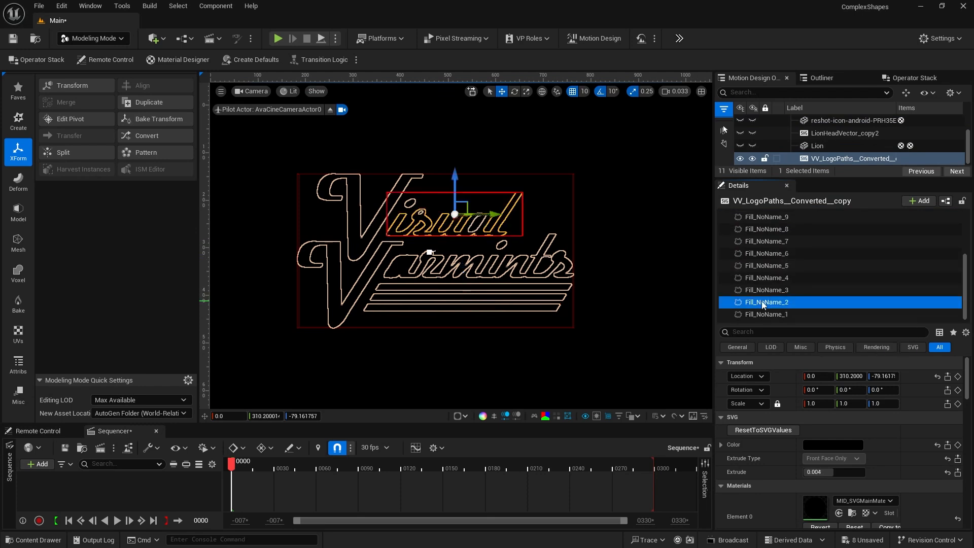
click(767, 278)
click(767, 292)
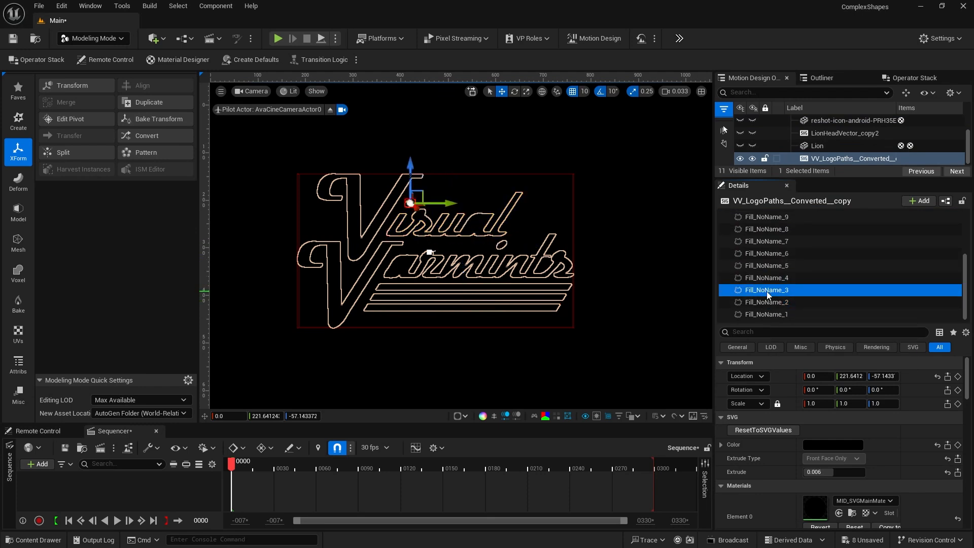
click(767, 278)
click(767, 264)
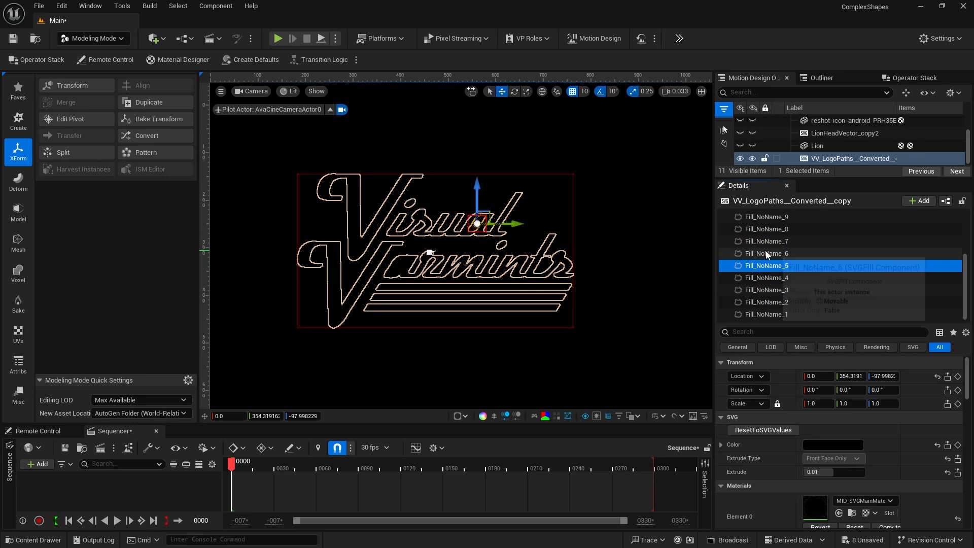
click(767, 253)
scroll(767, 244, up, 5)
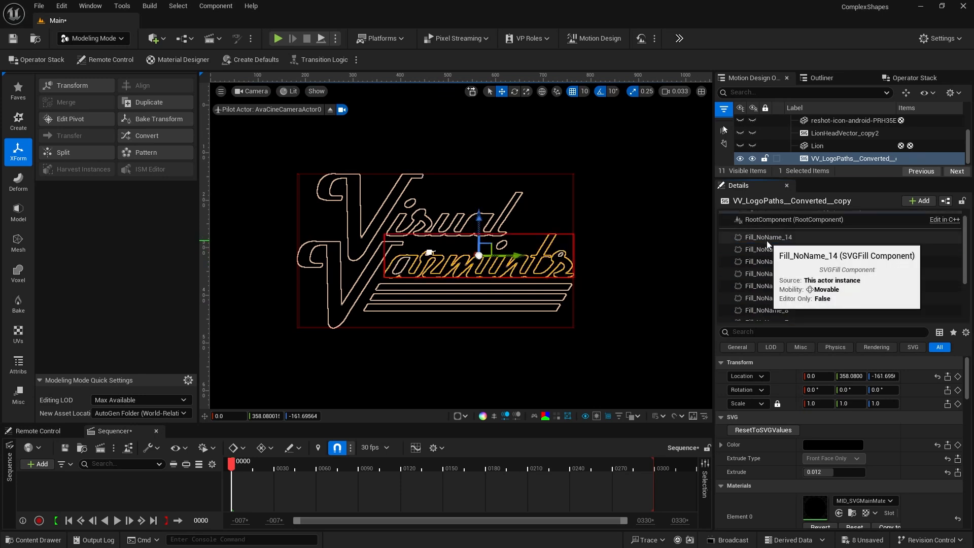
- Delete the fill components Fill_NoName_14 through Fill_NoName_2, keeping only Fill_NoName_1, the V of Visual
click(765, 239)
scroll(767, 256, down, 5)
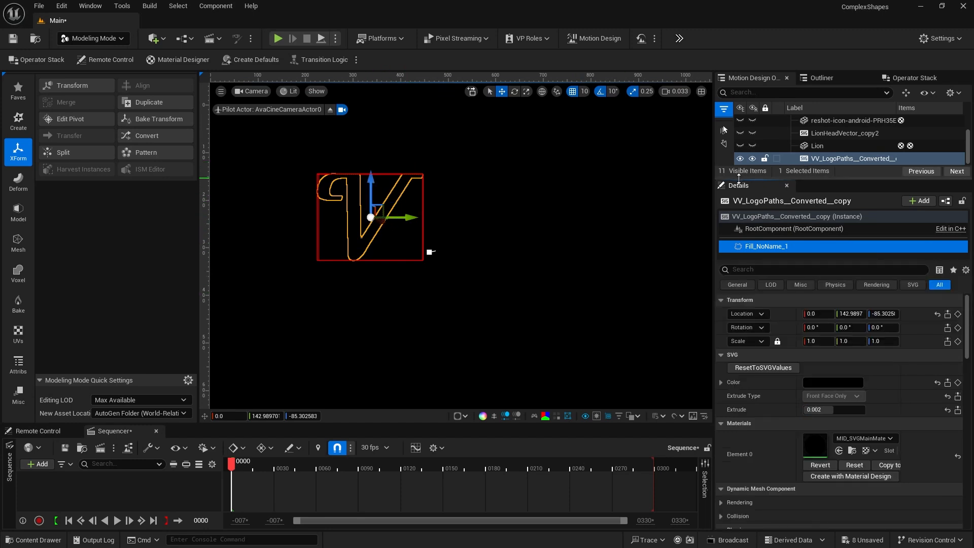
click(708, 179)
- Turn off the SVG Is Unlit rendering option for the VV_LogoPaths__Converted__copy actor
click(800, 160)
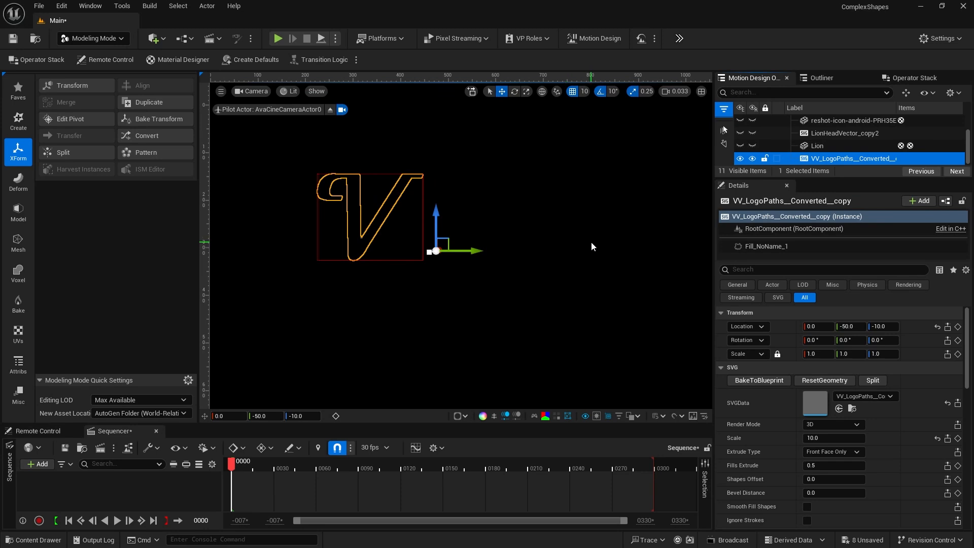
scroll(911, 452, down, 3)
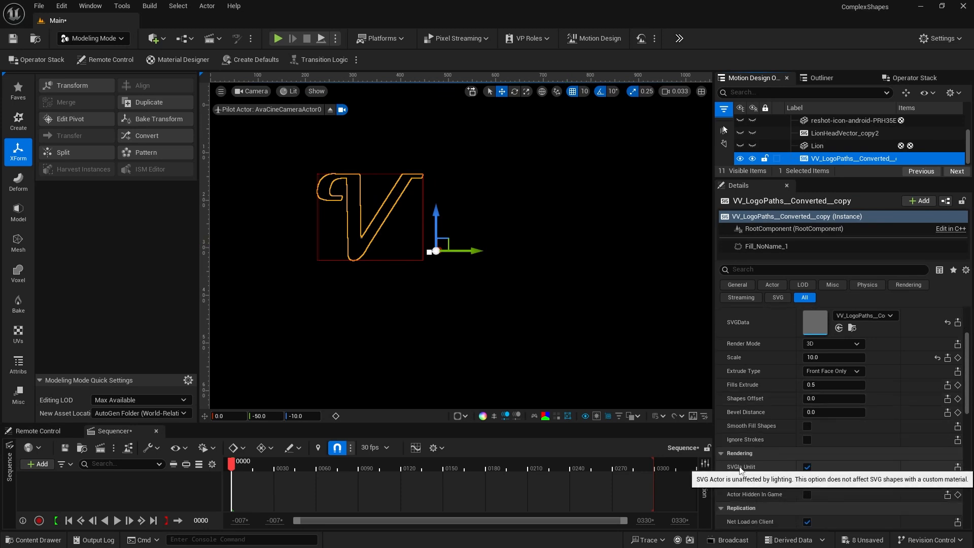
click(806, 468)
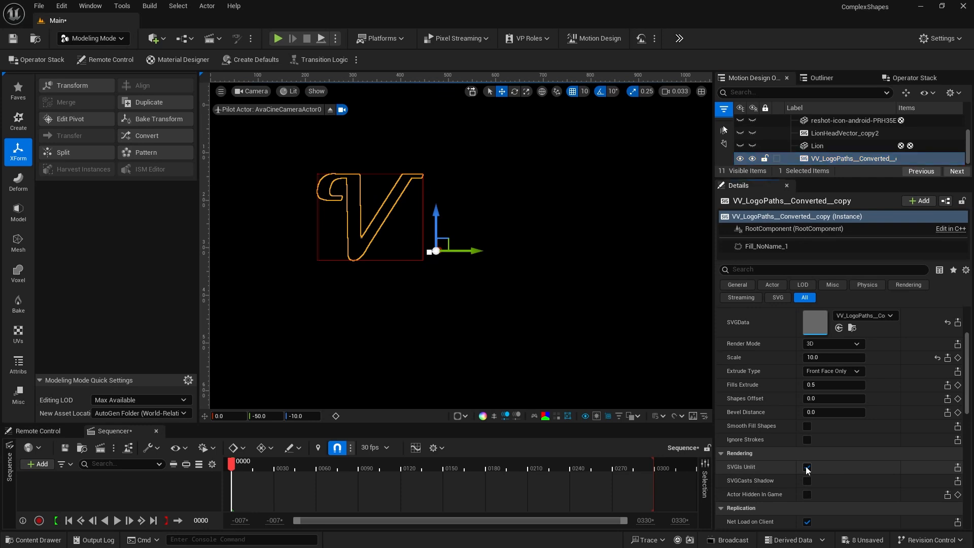
scroll(908, 419, up, 3)
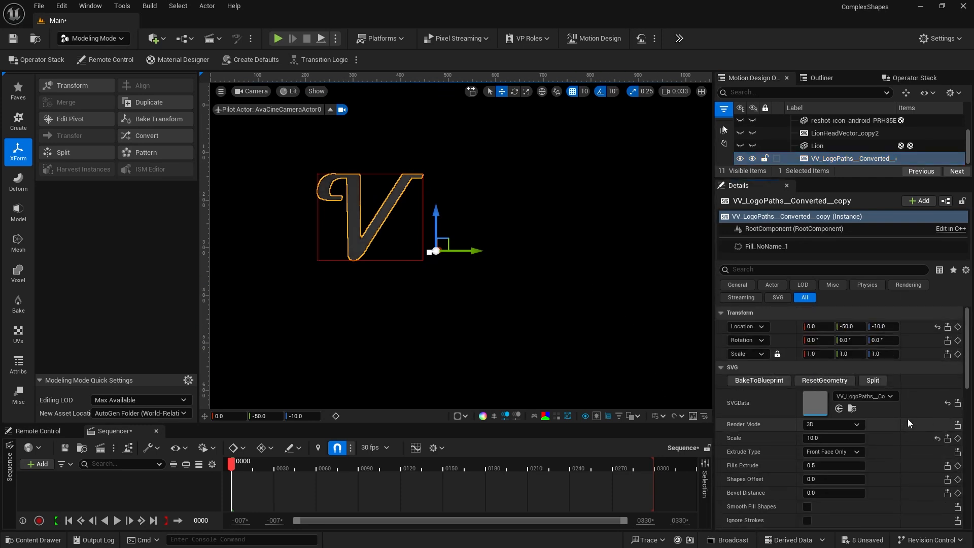
- Reset the SVG actor's location to 0, 0, 0 and set its Fills Extrude to 2.0
click(938, 327)
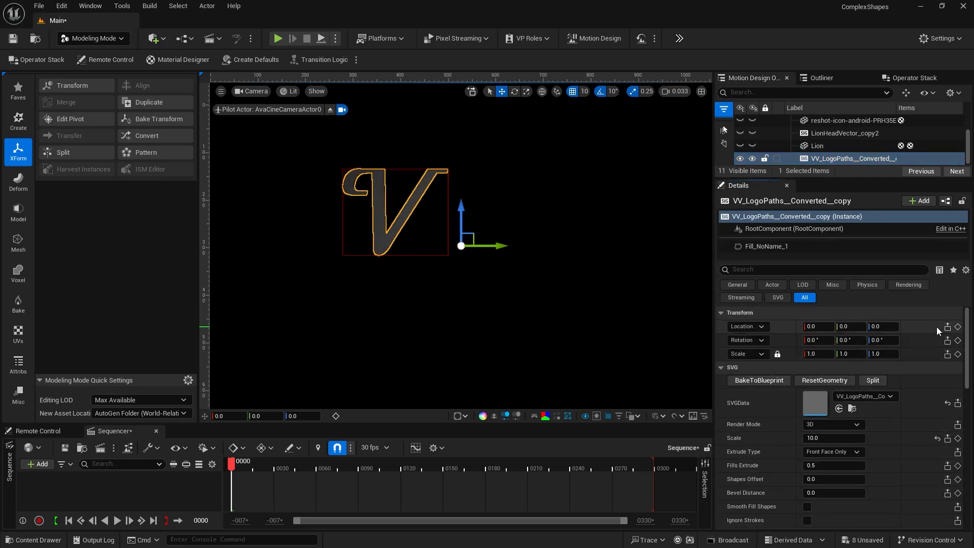
click(813, 466)
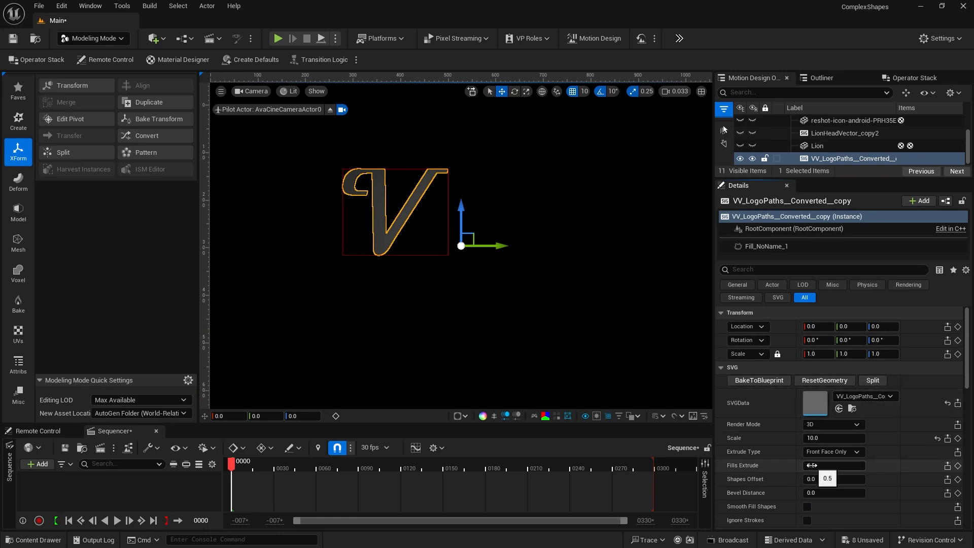
text(2)
key(Return)
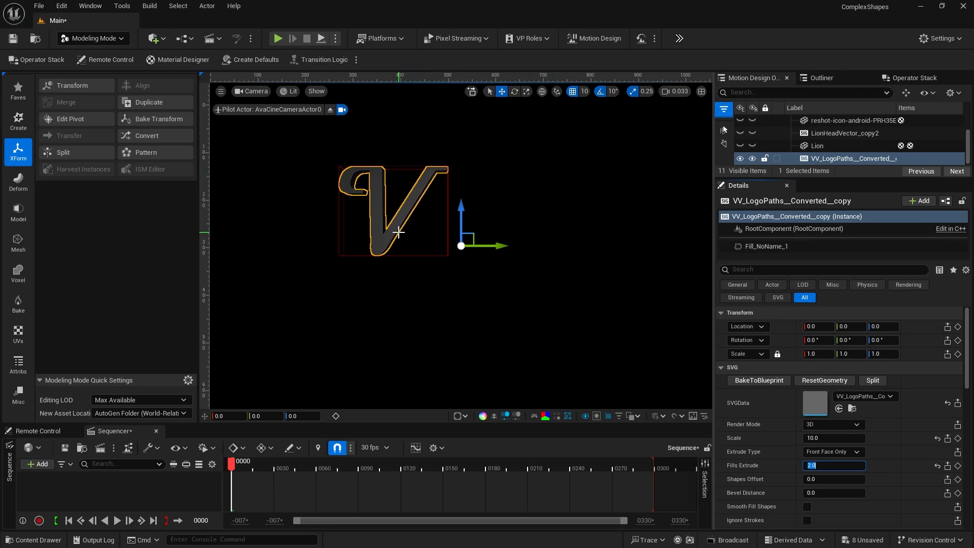
- Assign the MD_SilverMetal material to Element 0 of the Fill_NoName_1 component
click(761, 244)
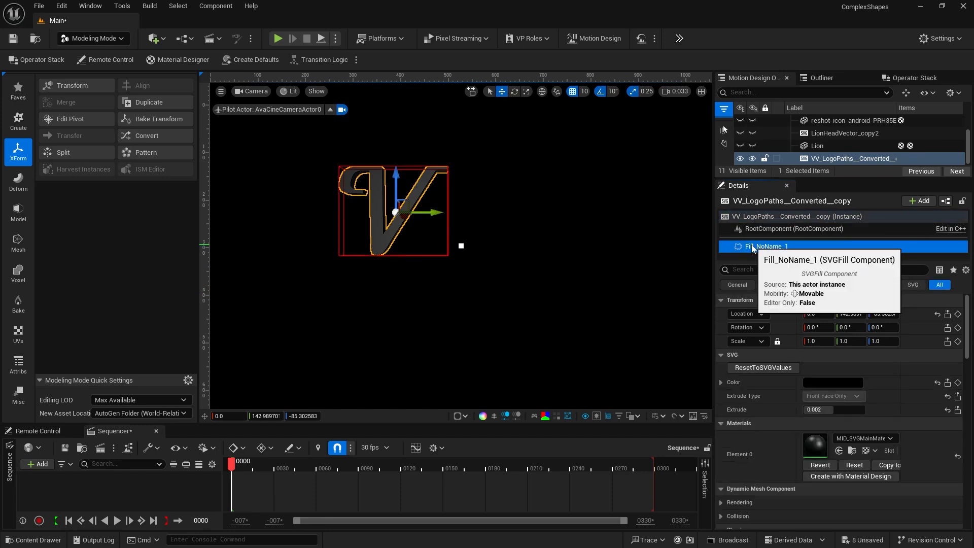
click(853, 439)
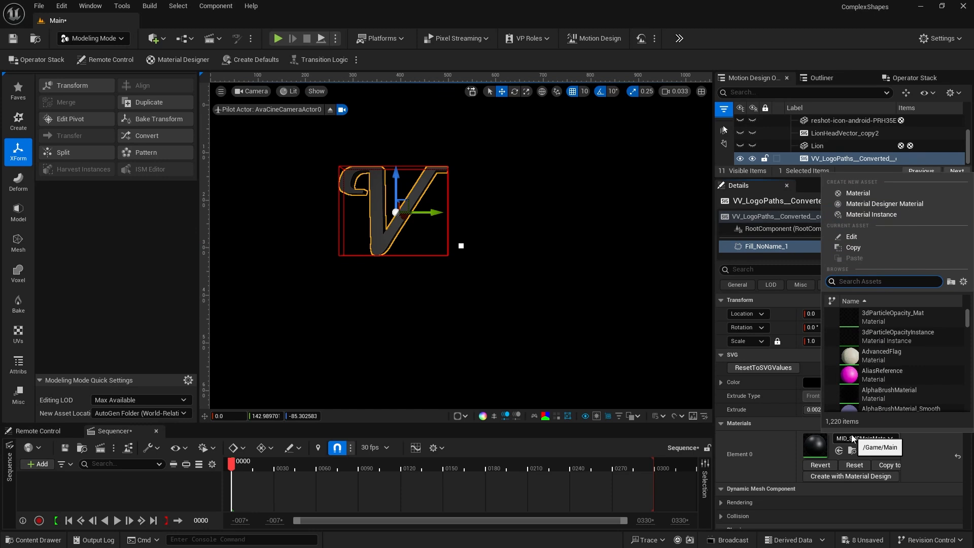
text(silver)
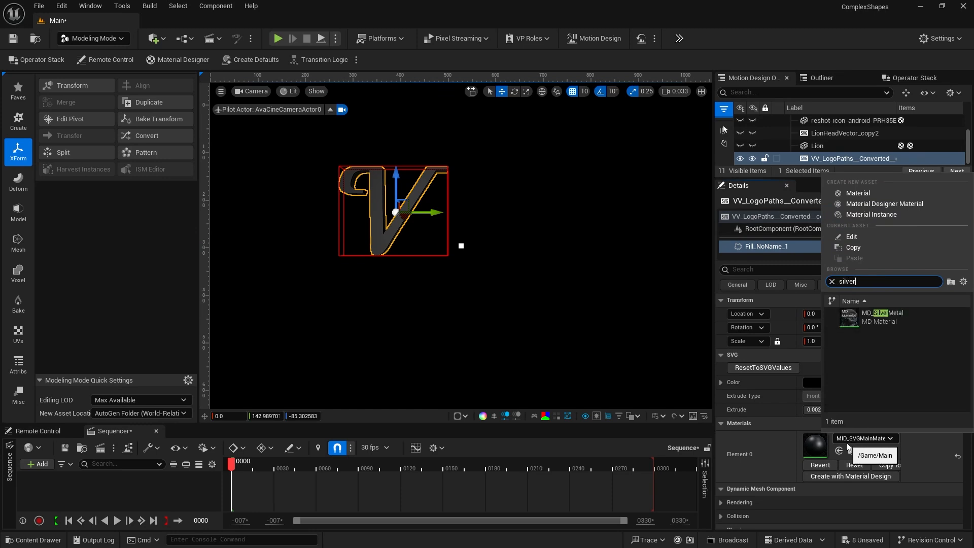
click(850, 317)
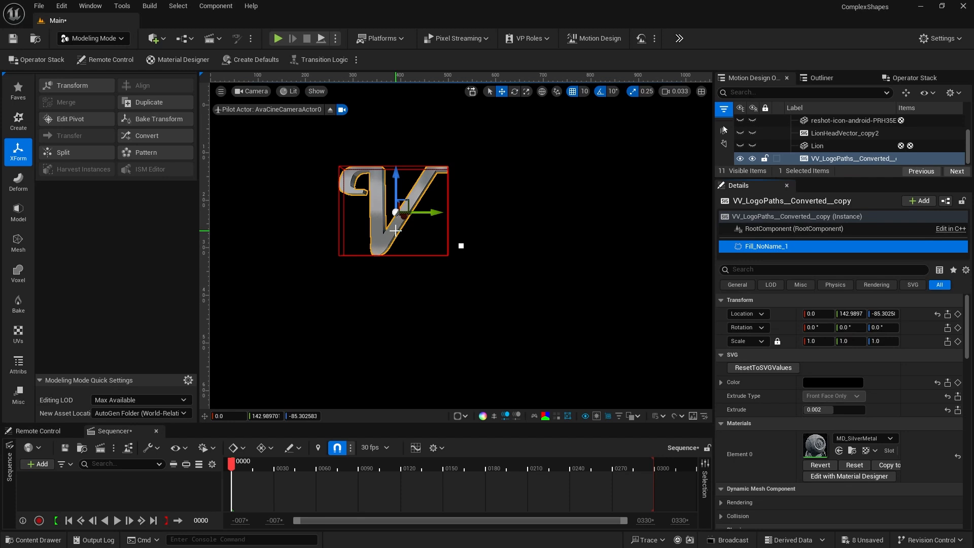
click(626, 233)
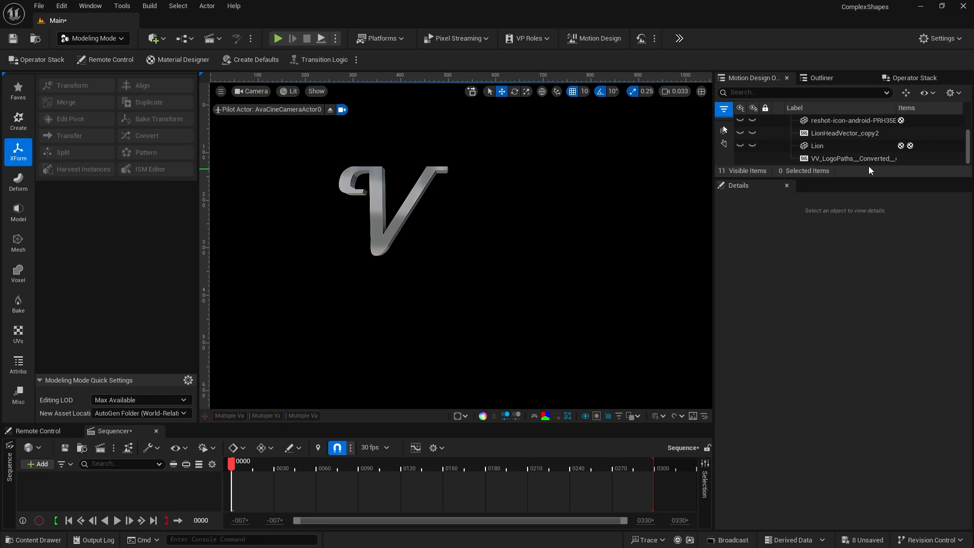
- Convert the V SVG actor to a Static Mesh in Modeling Mode and reset the mesh's location to 0, 0, 0
click(809, 159)
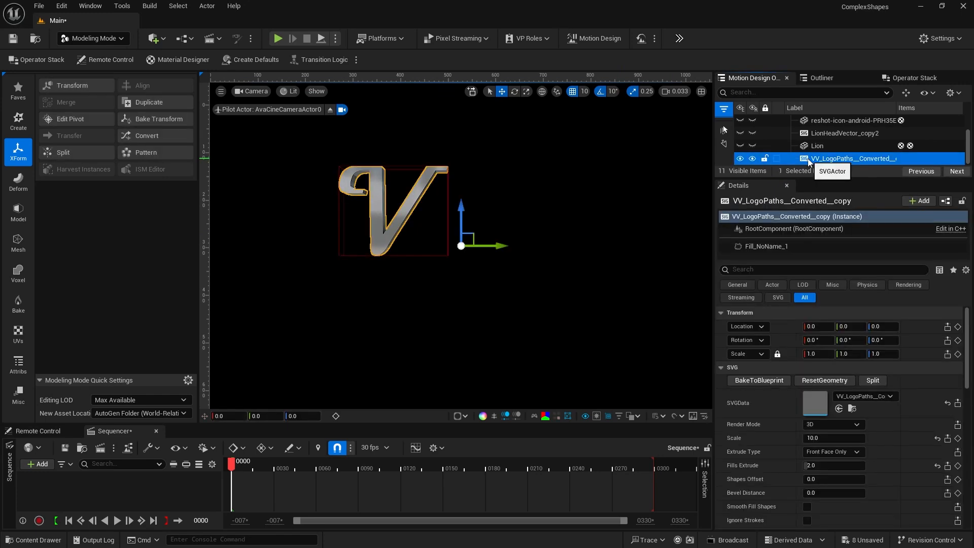
click(87, 39)
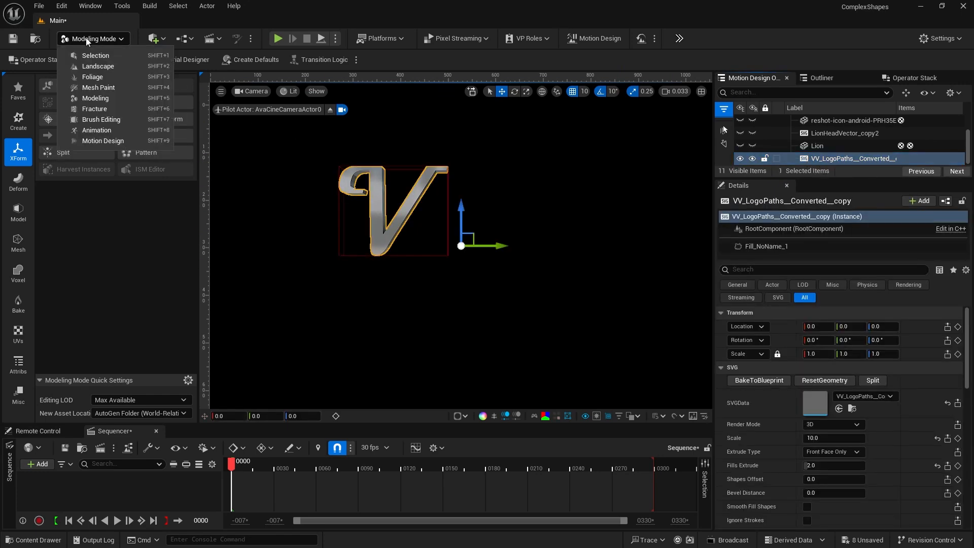
click(85, 99)
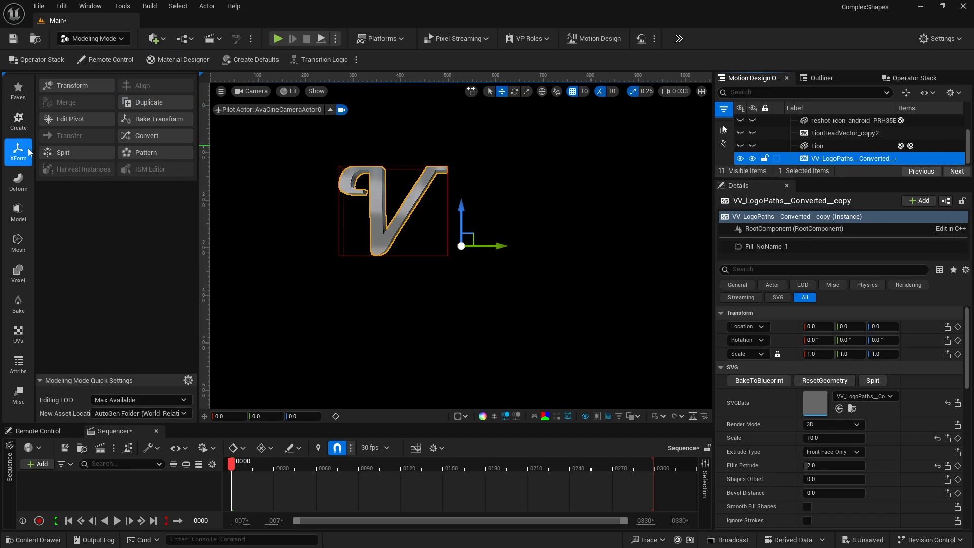
click(137, 135)
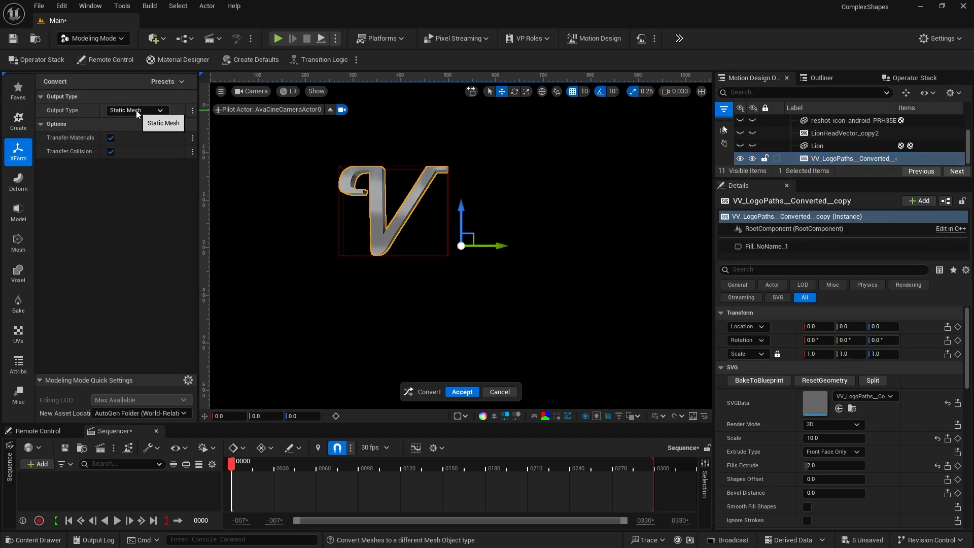
click(467, 392)
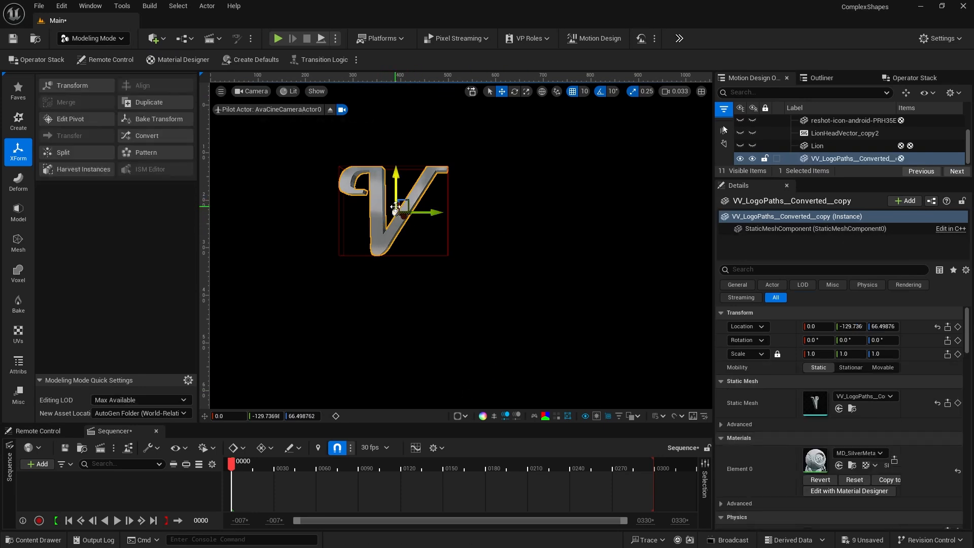
click(937, 327)
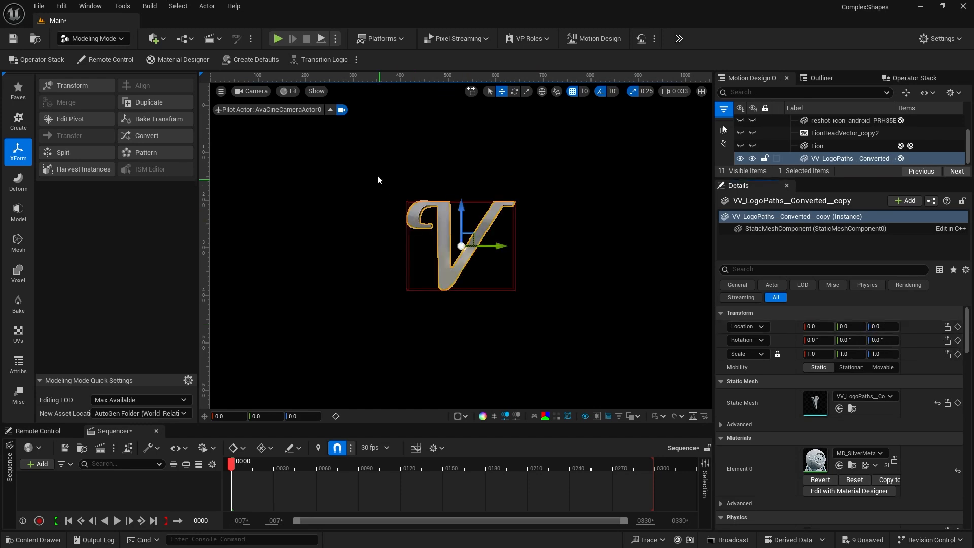
- Stop piloting AvaCineCameraActor0 and switch the viewport to the Default Viewport type with Perspective view
click(329, 109)
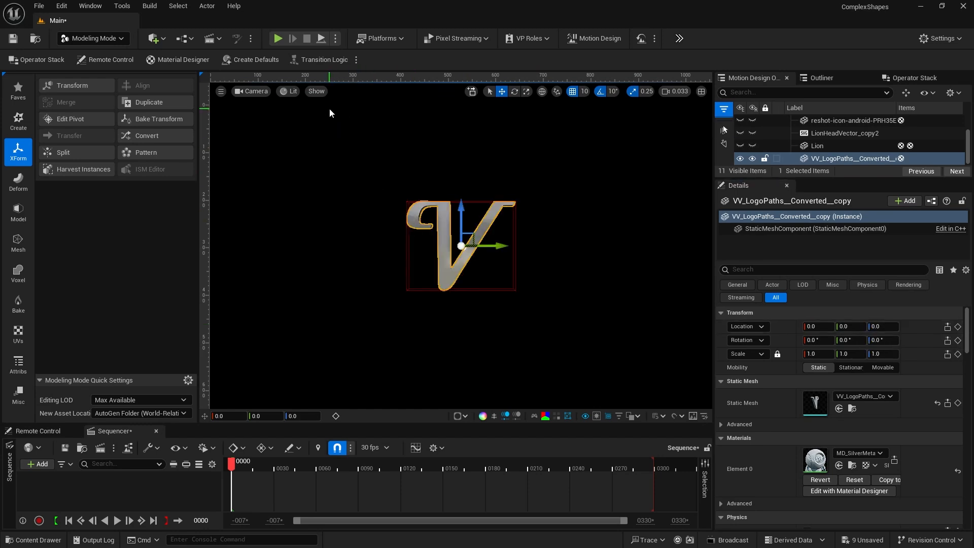
click(249, 91)
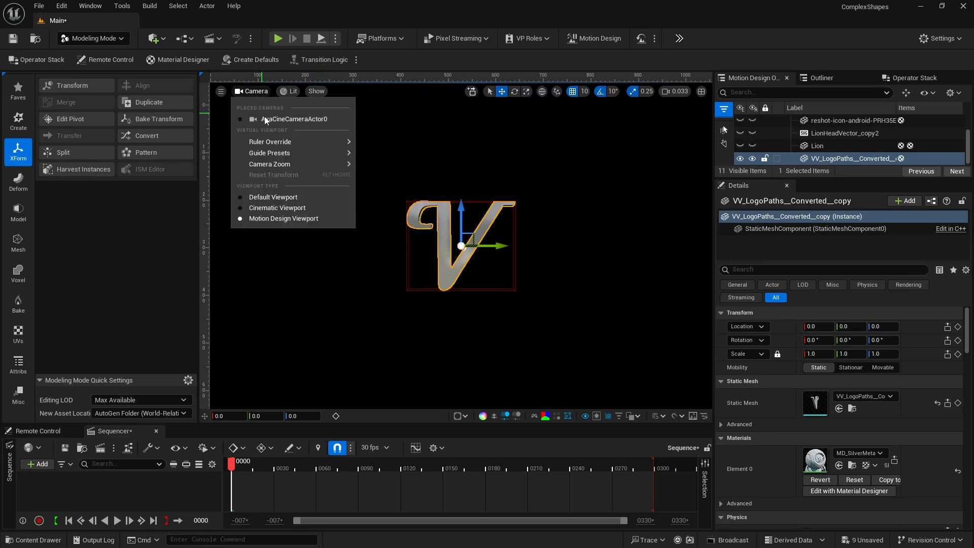
click(270, 197)
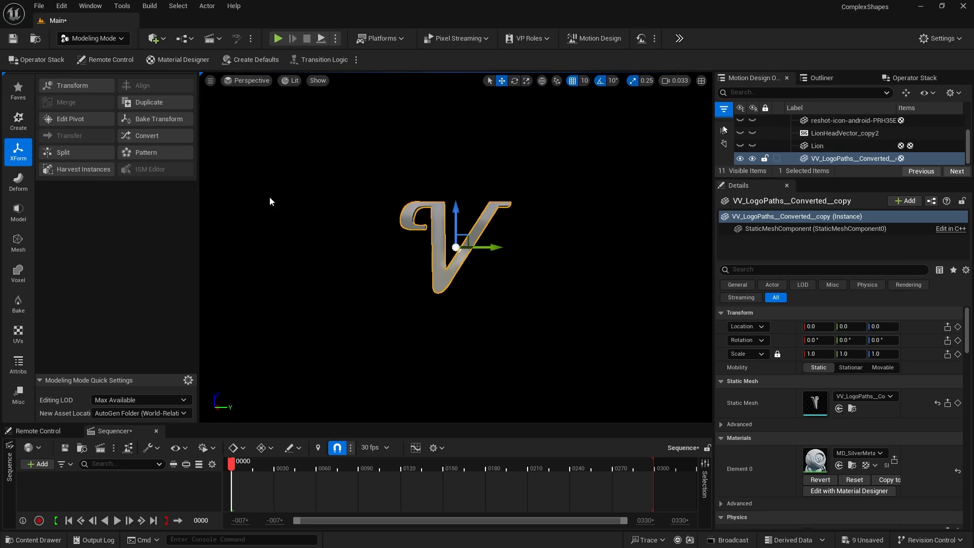
click(249, 81)
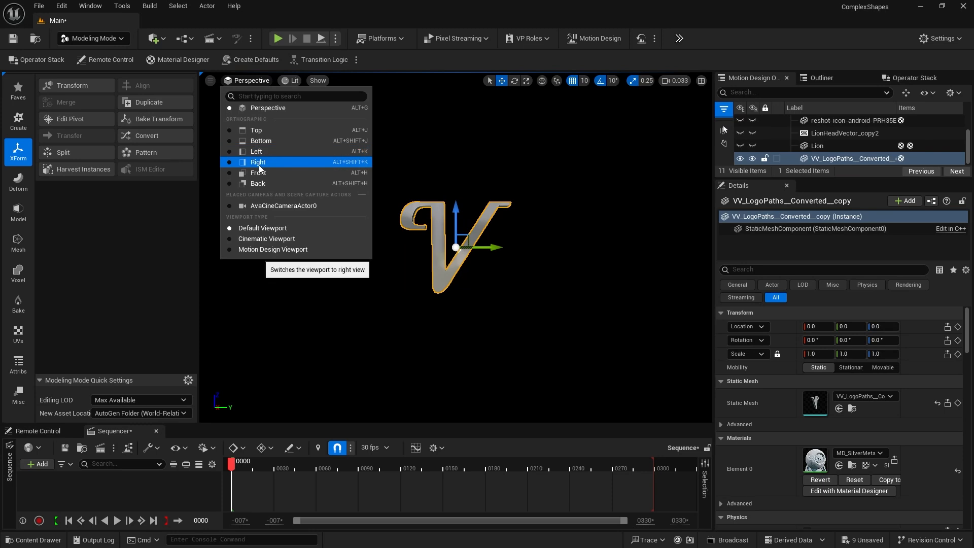
click(349, 299)
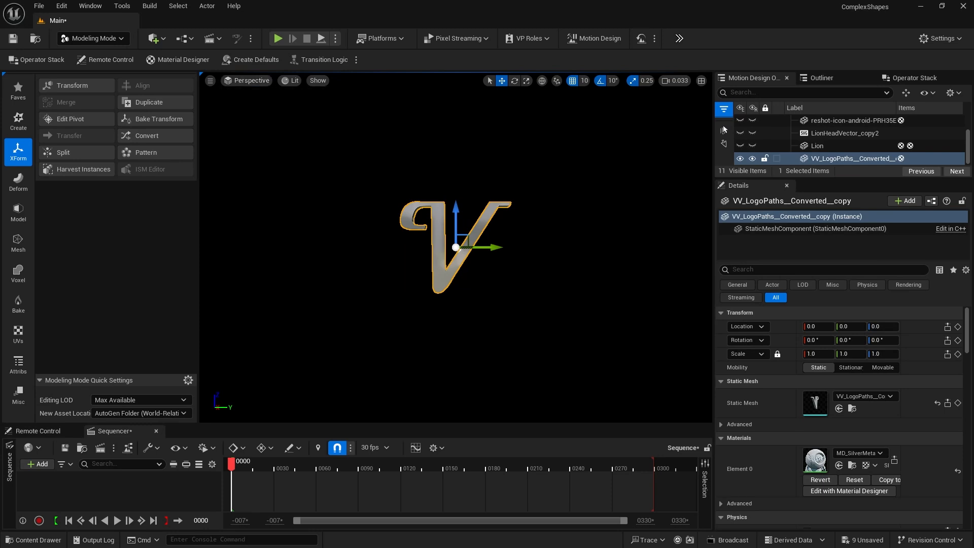
click(349, 299)
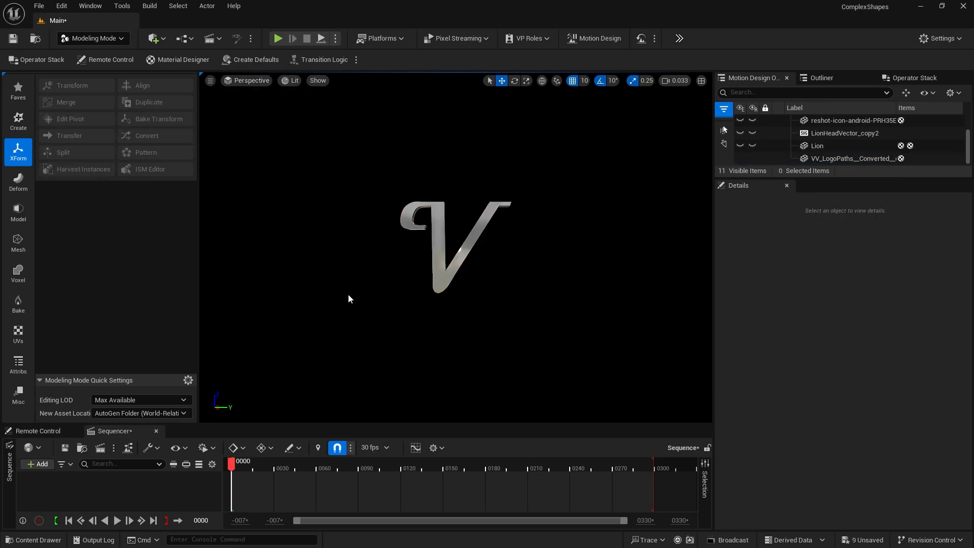
- Start PolyGroup Edit on the silver V mesh, VV_LogoPaths__Converted__copy
click(411, 210)
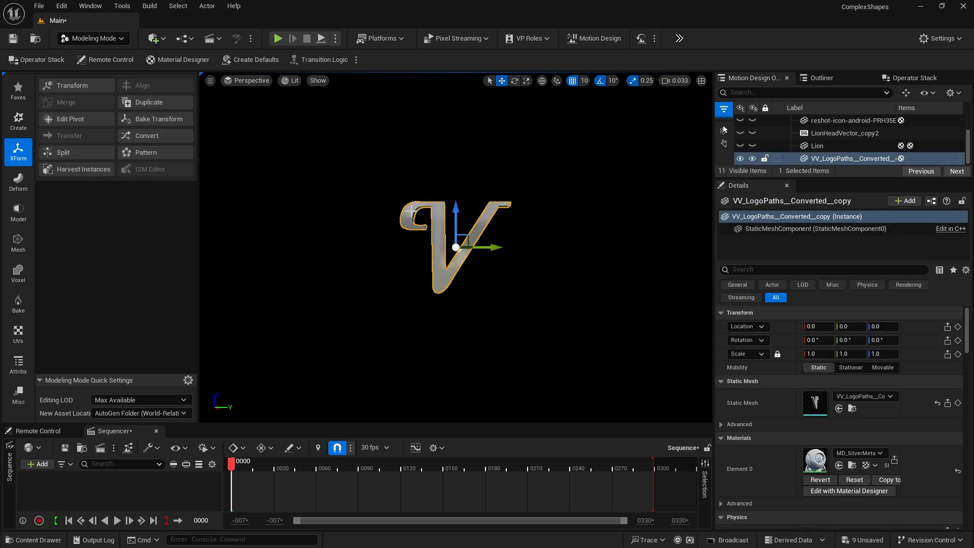
click(19, 213)
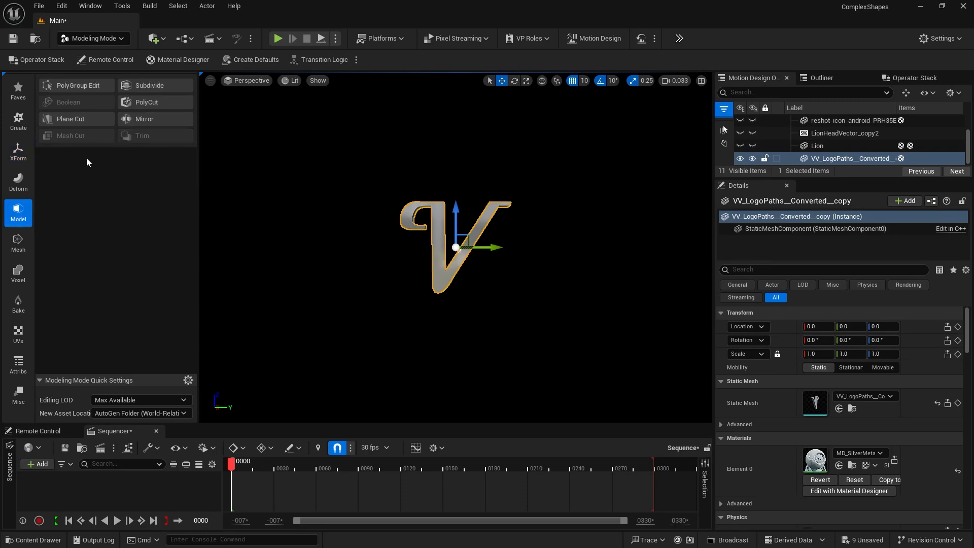
click(81, 86)
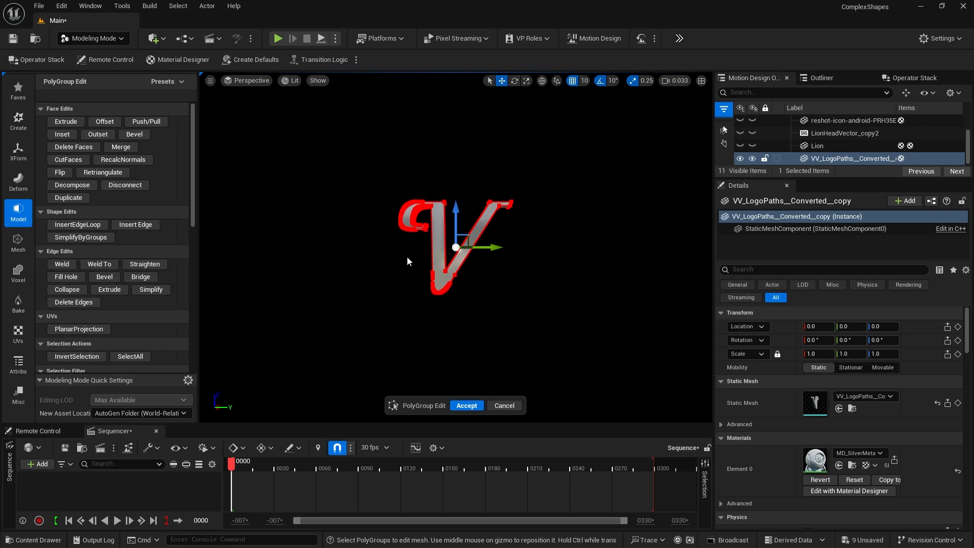
alt+right_drag(407, 261, 448, 261)
key(w)
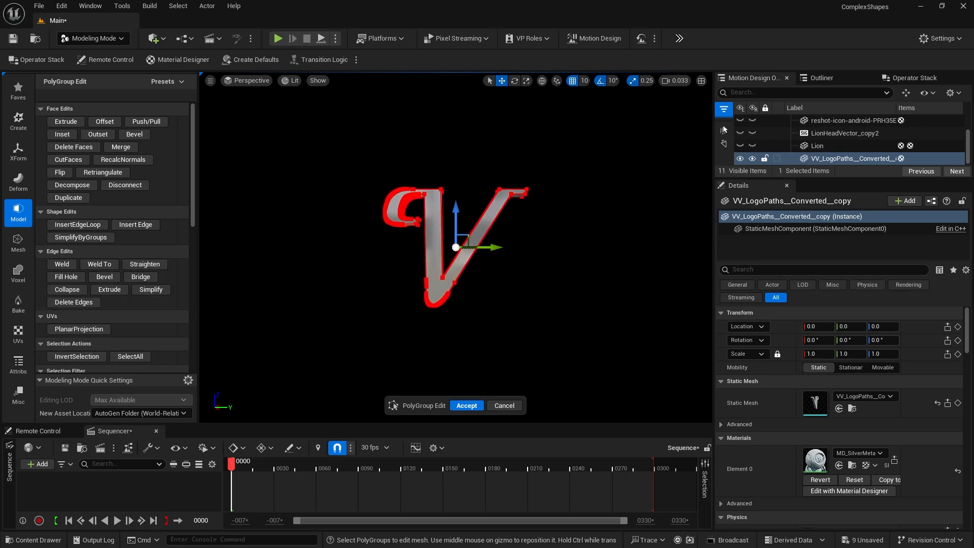
key(w)
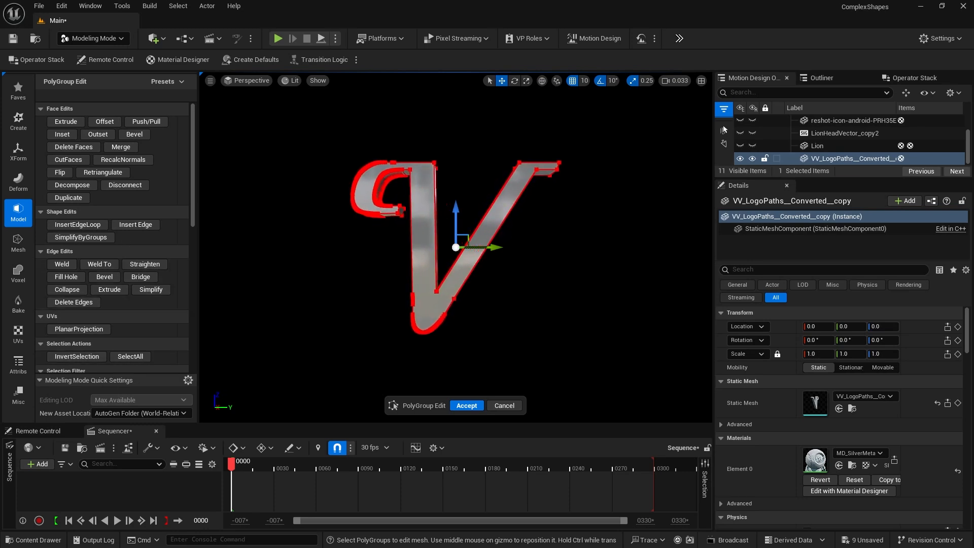
right_drag(448, 261, 418, 257)
key(w)
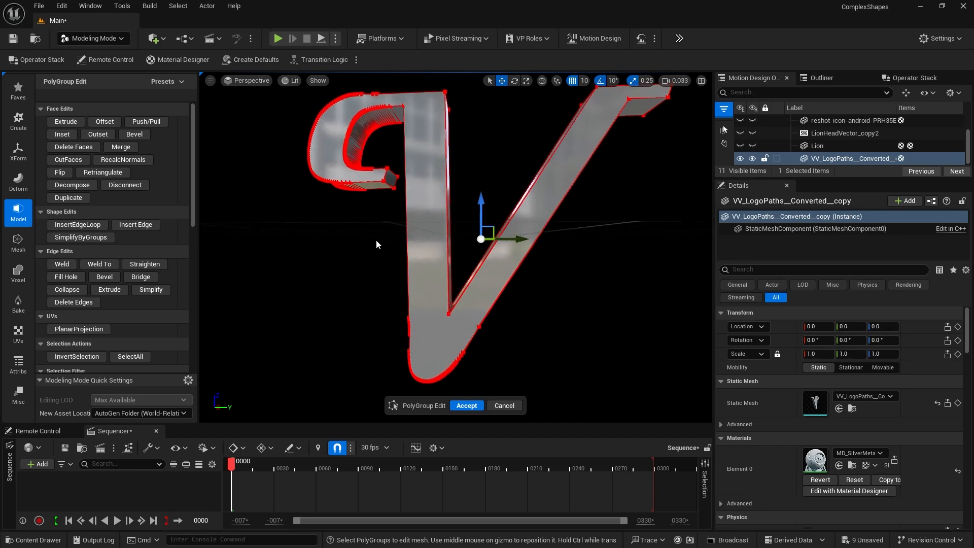
right_drag(369, 245, 403, 252)
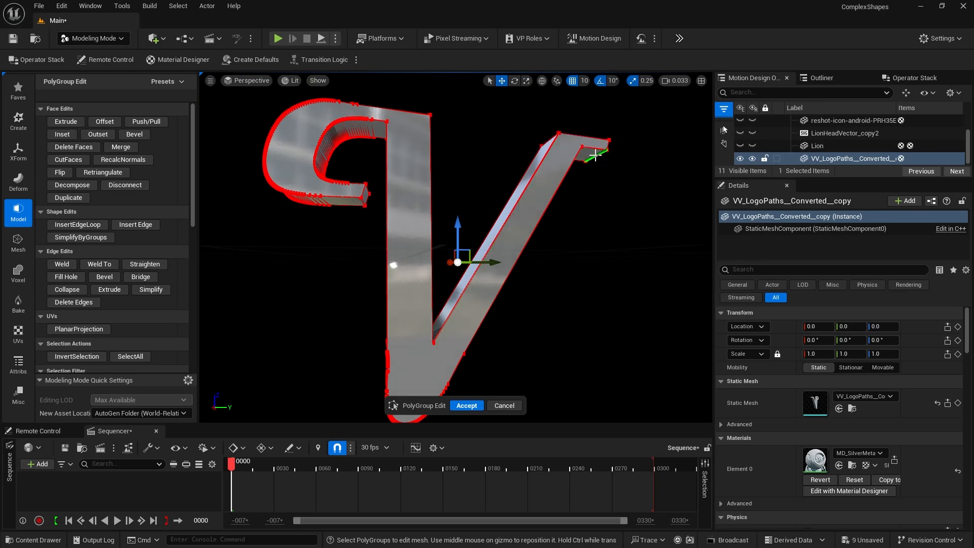
- Restrict the selection filter to edges by turning off vertices and faces, and select all edges of the V
scroll(115, 177, down, 5)
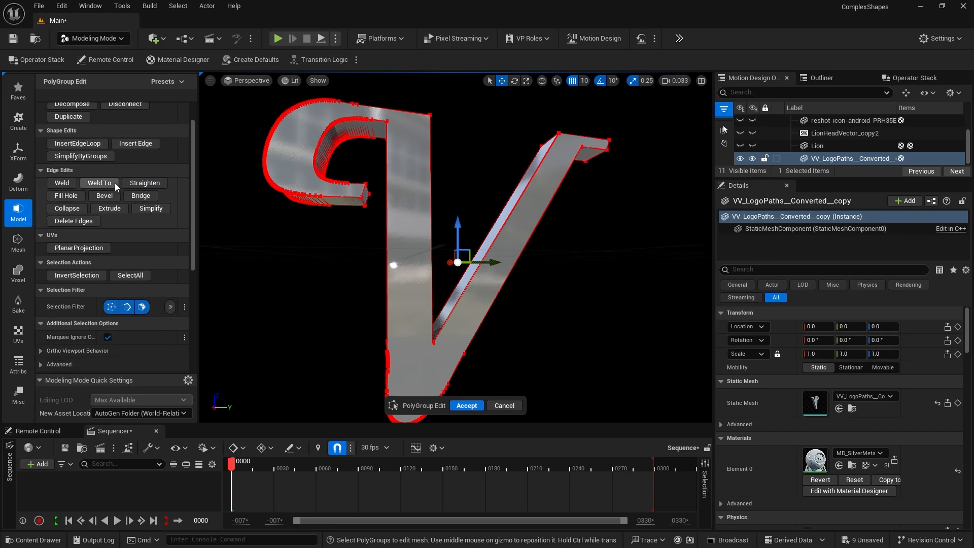
scroll(92, 185, down, 1)
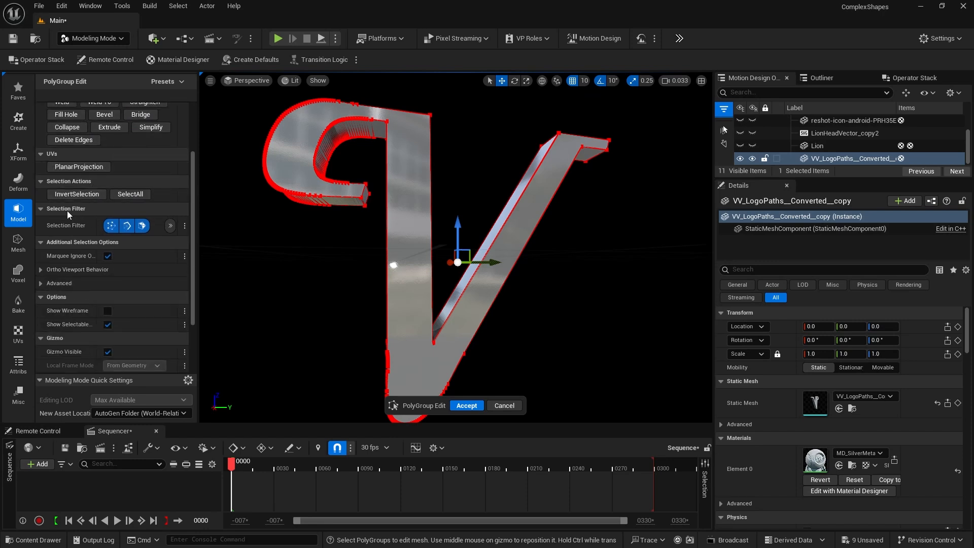
click(110, 228)
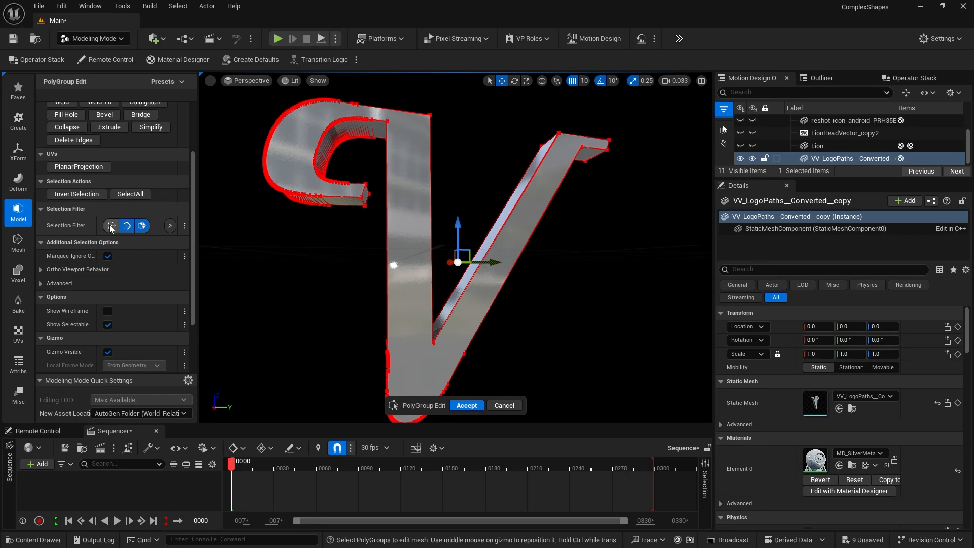
click(144, 227)
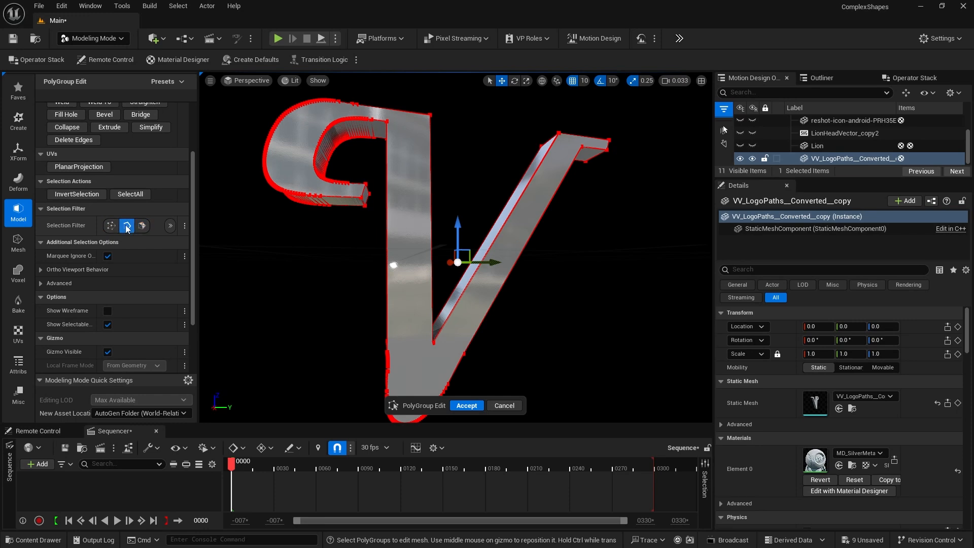
click(131, 194)
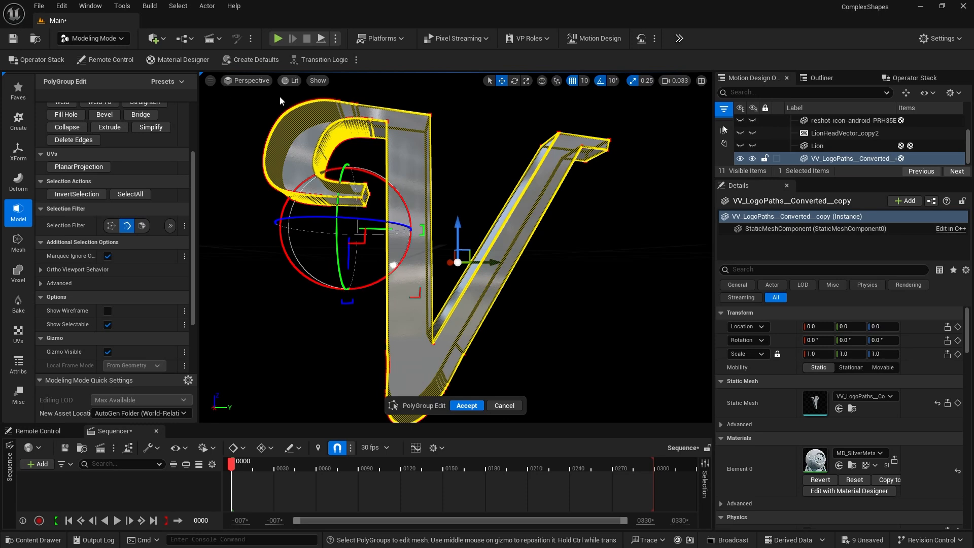
- In the Right orthographic view, deselect the edges running through the V's thickness, and return to the Perspective view
click(250, 81)
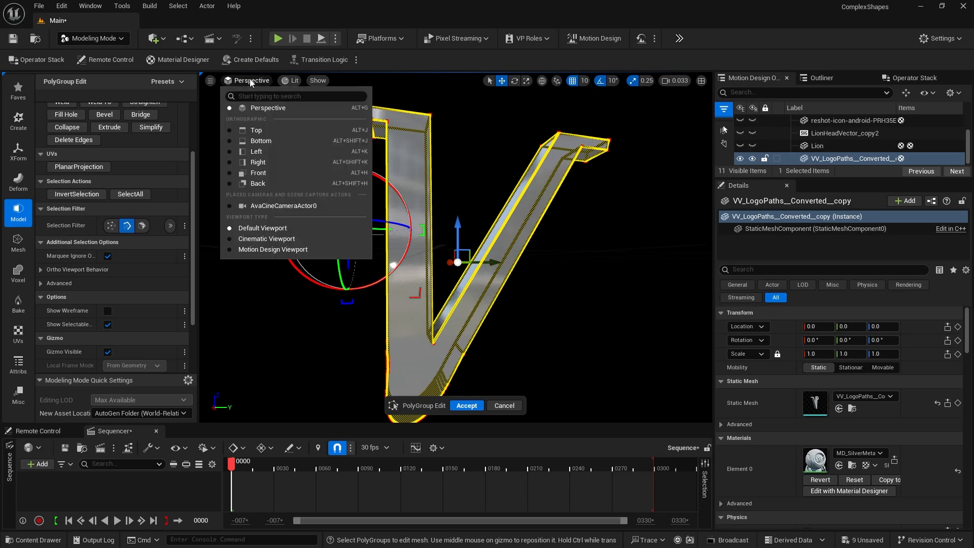
click(259, 163)
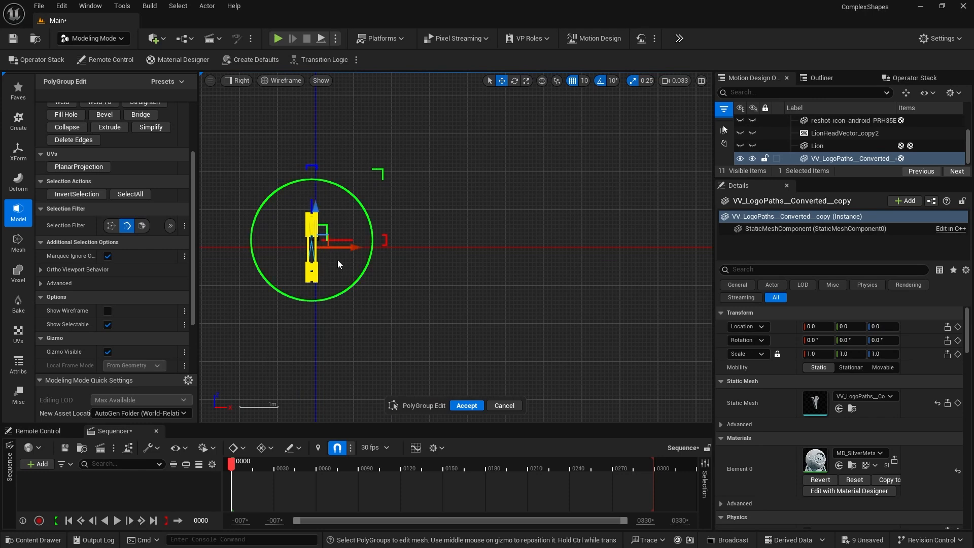
scroll(337, 261, up, 5)
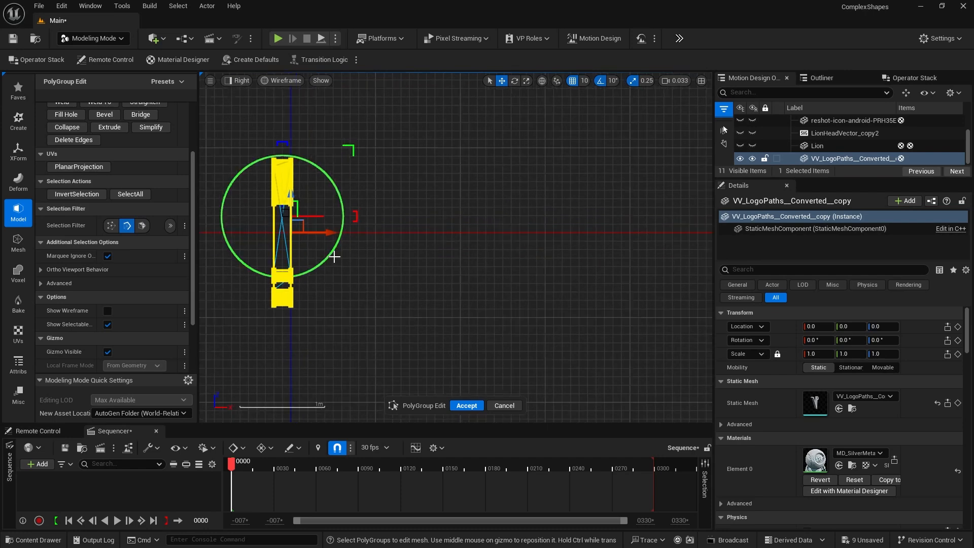
scroll(334, 257, up, 2)
right_drag(341, 264, 519, 270)
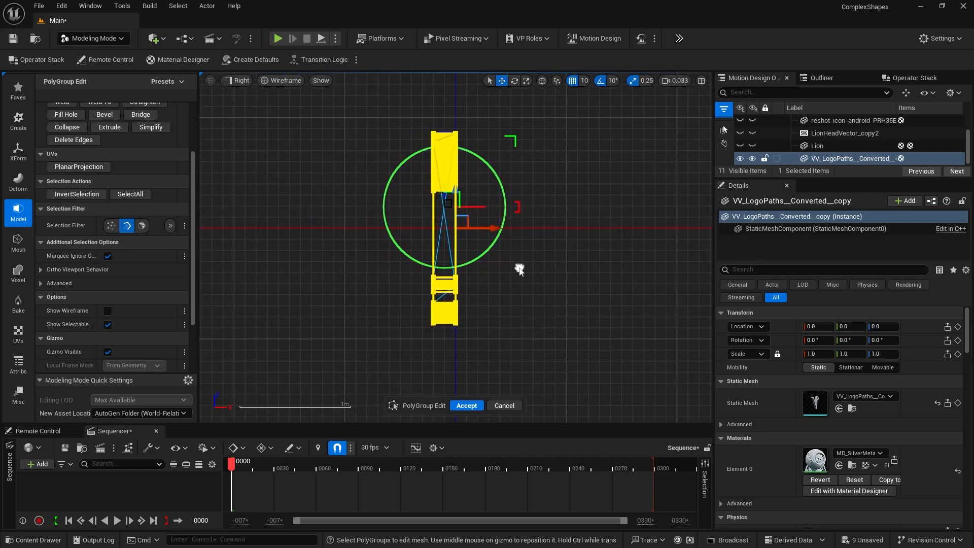
scroll(455, 244, up, 2)
scroll(455, 243, up, 2)
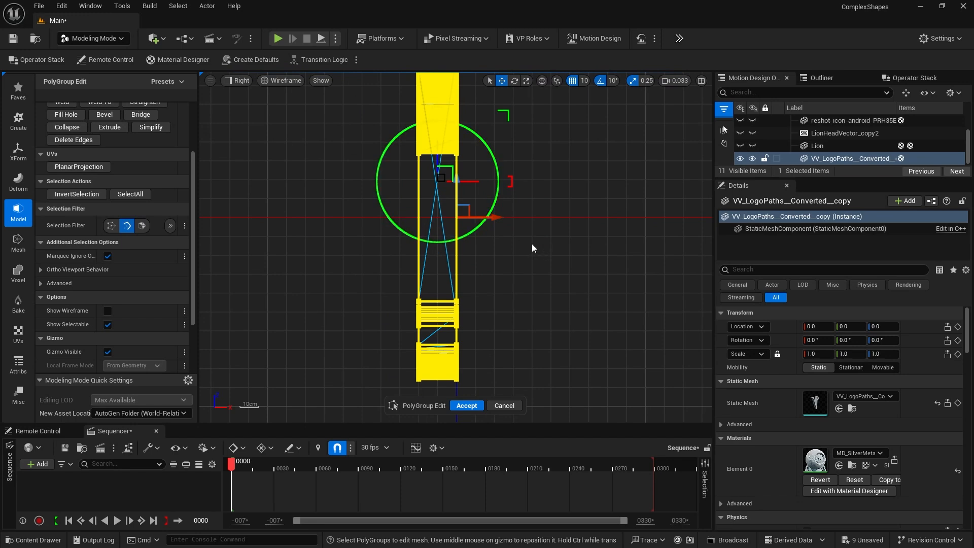
right_drag(504, 247, 516, 322)
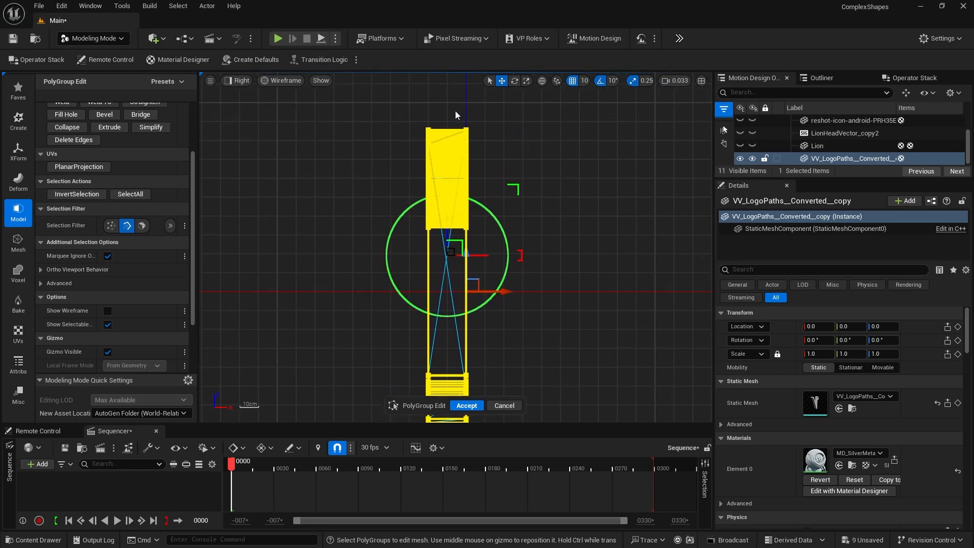
drag(446, 114, 448, 320)
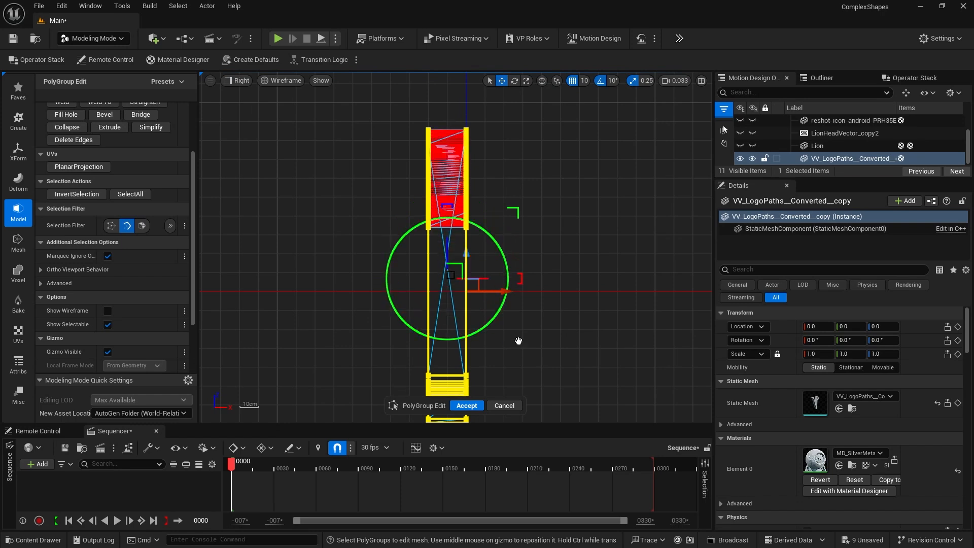
right_drag(518, 341, 517, 233)
drag(456, 234, 463, 356)
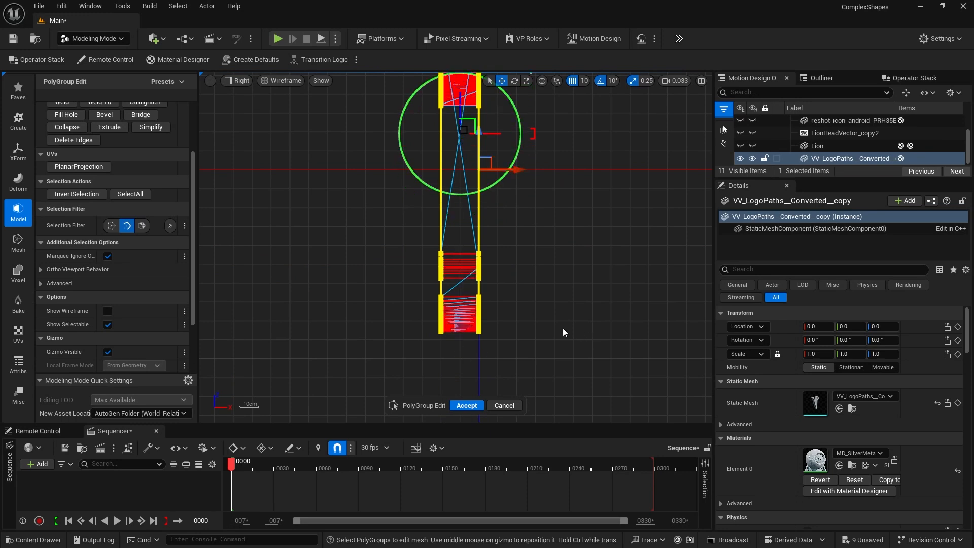
click(238, 81)
click(255, 107)
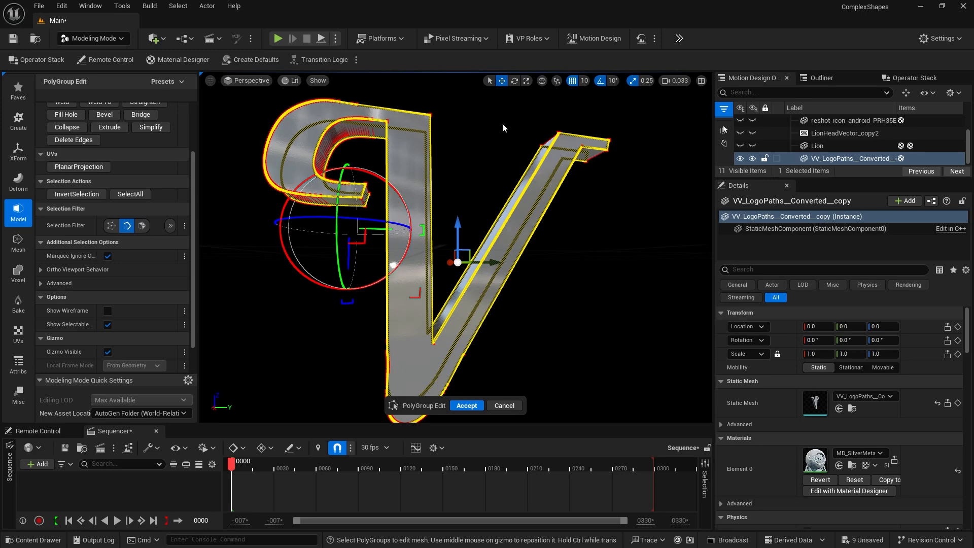
- Inspect the V's edge selection from the front, above and side, undoing the accidental deselection
key(d)
right_drag(503, 123, 503, 123)
key(e)
key(d)
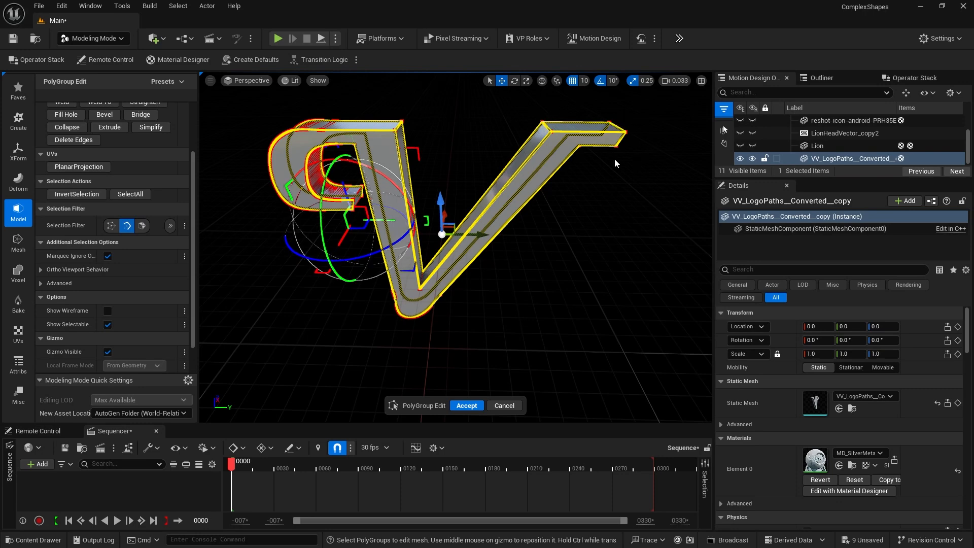
right_drag(614, 158, 581, 178)
right_drag(651, 192, 453, 352)
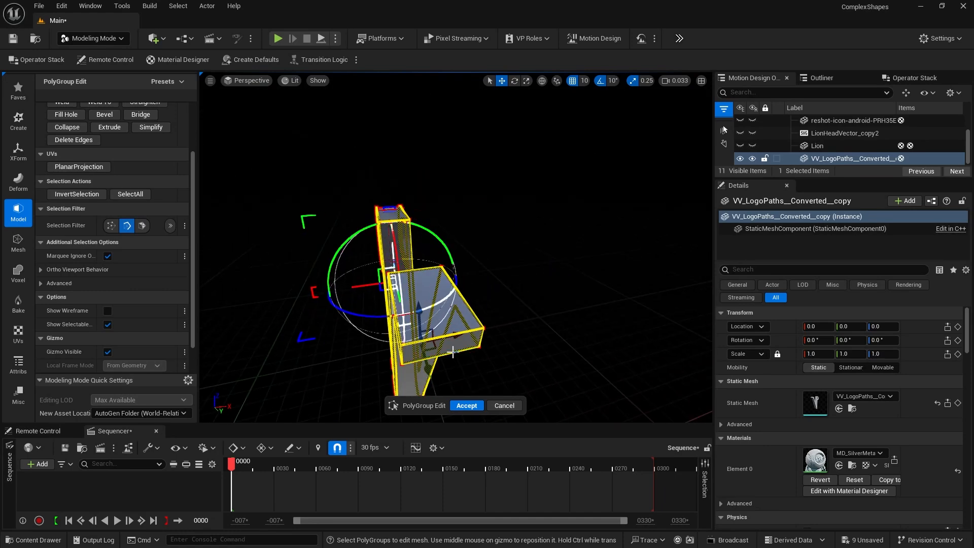
mouse_move(549, 340)
right_down()
mouse_move(543, 350)
mouse_move(549, 340)
right_up()
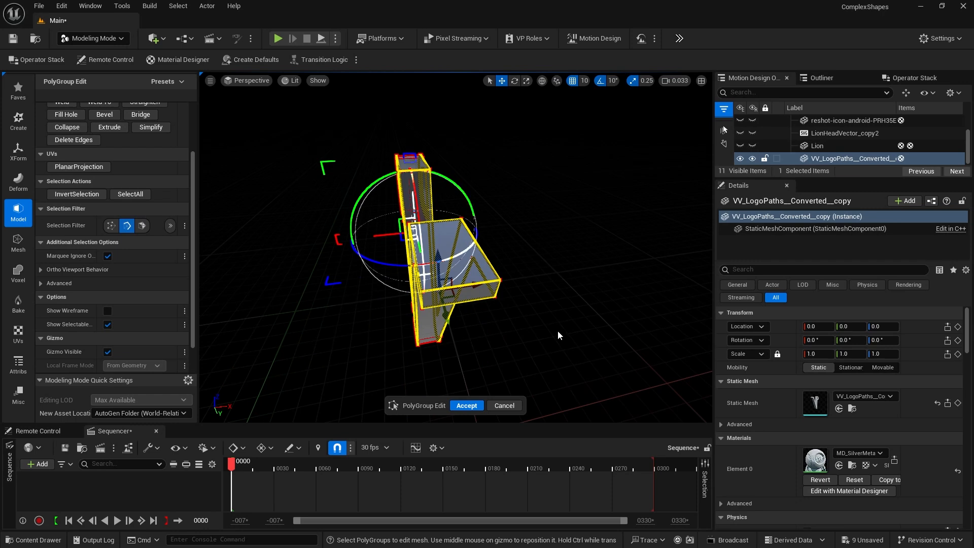
click(498, 324)
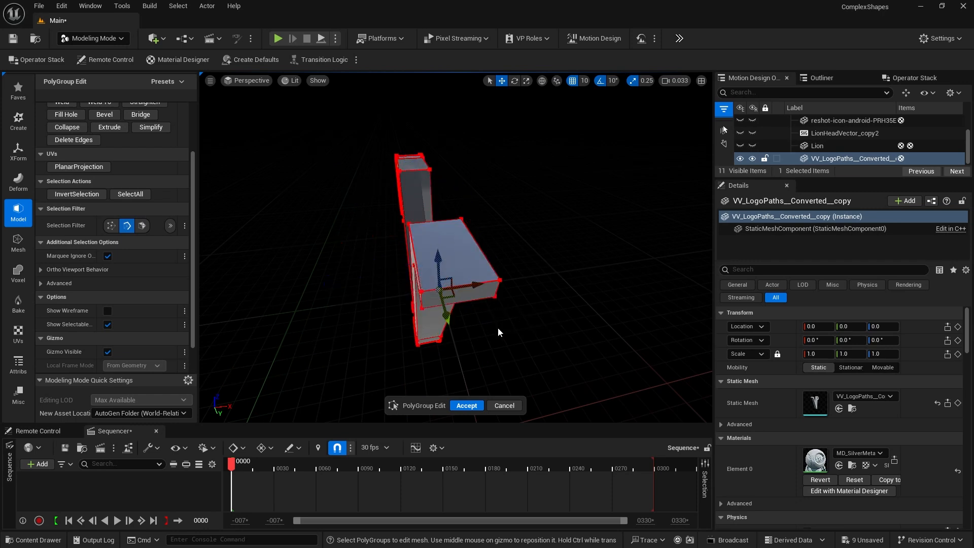
key(ctrl+z)
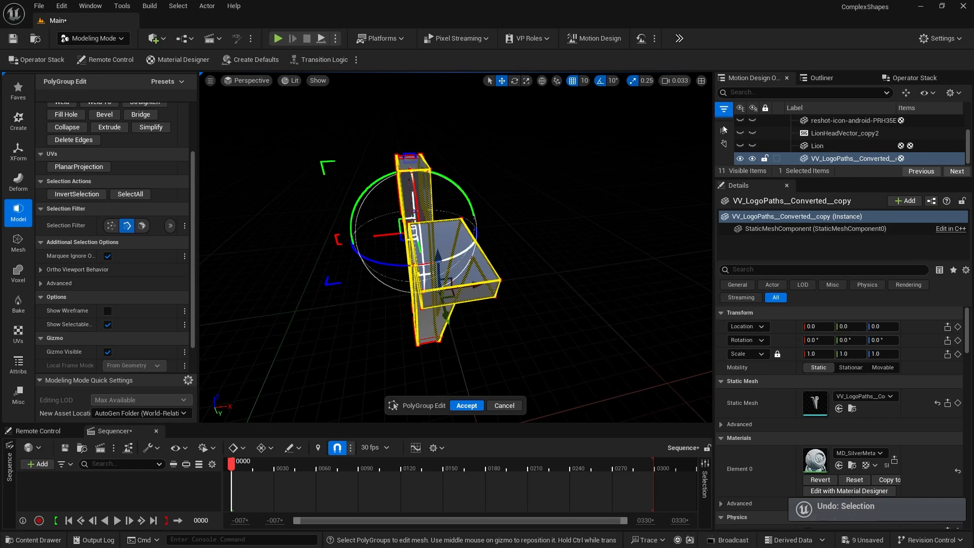
- Examine the selected edges up close around the V's inner corner, rounded base and curled hook
mouse_move(541, 291)
right_down()
mouse_move(540, 264)
mouse_move(548, 291)
right_up()
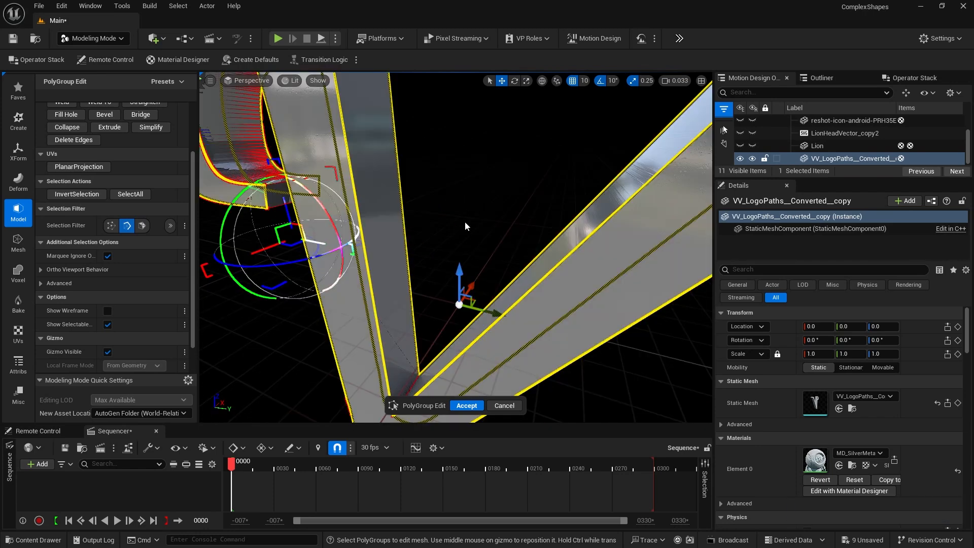
right_drag(467, 220, 446, 294)
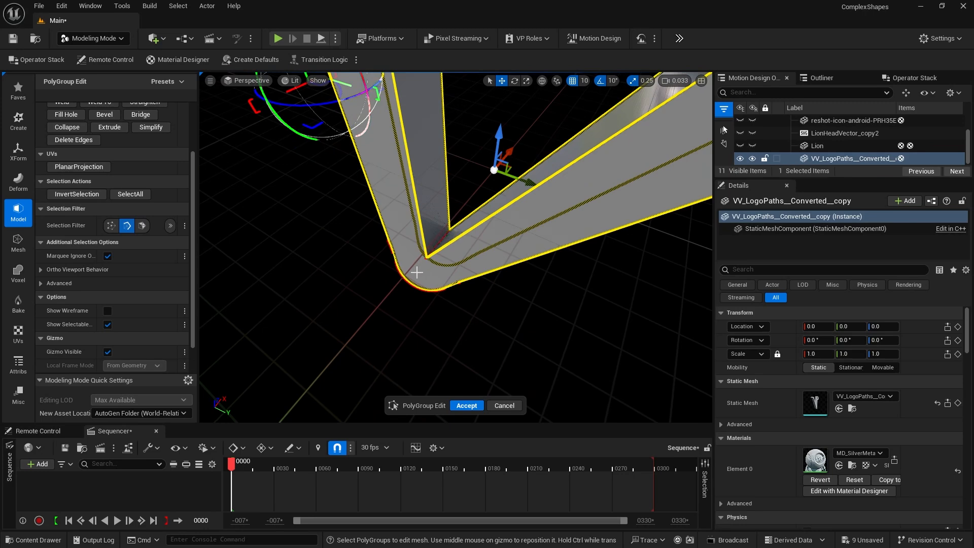
scroll(416, 273, up, 5)
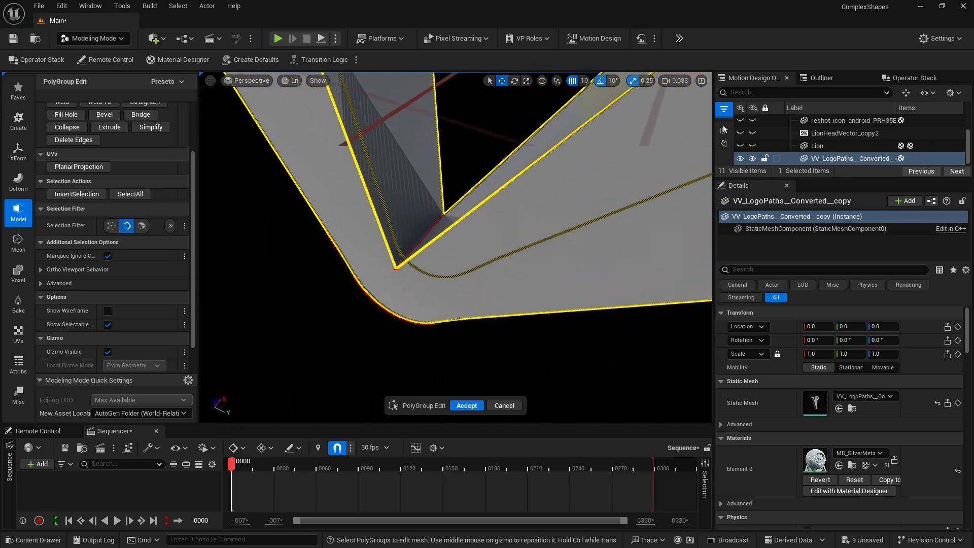
key(w)
key(a)
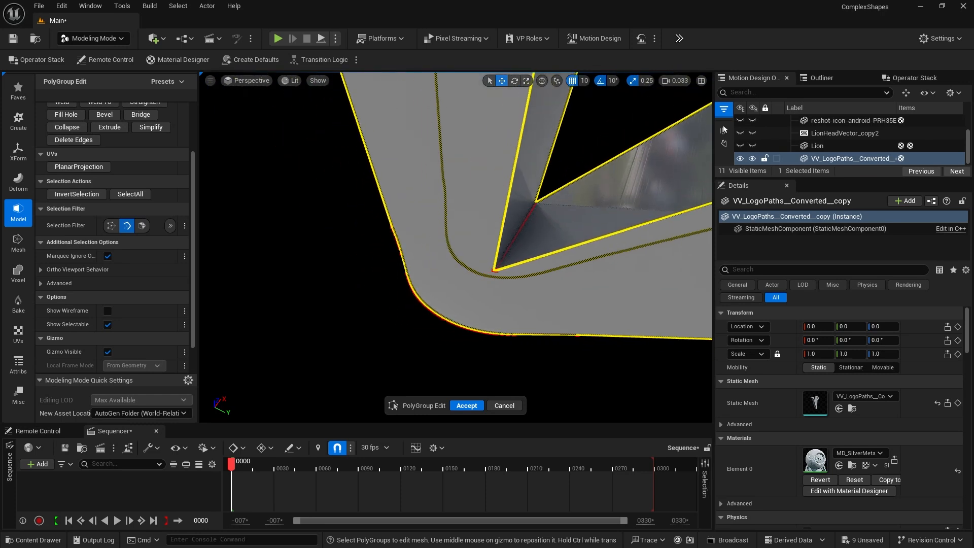
right_drag(441, 250, 476, 249)
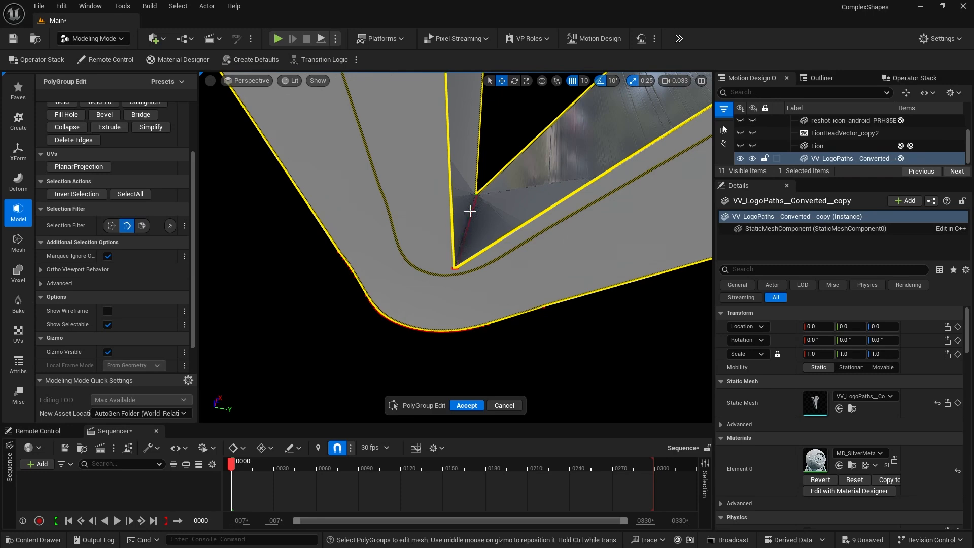
key(q)
right_drag(255, 219, 258, 242)
key(e)
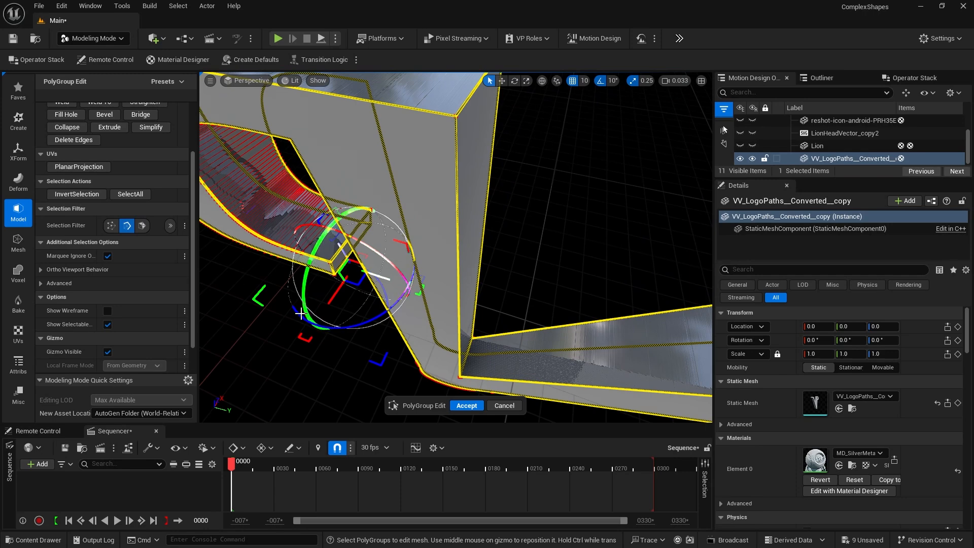
right_drag(257, 298, 227, 260)
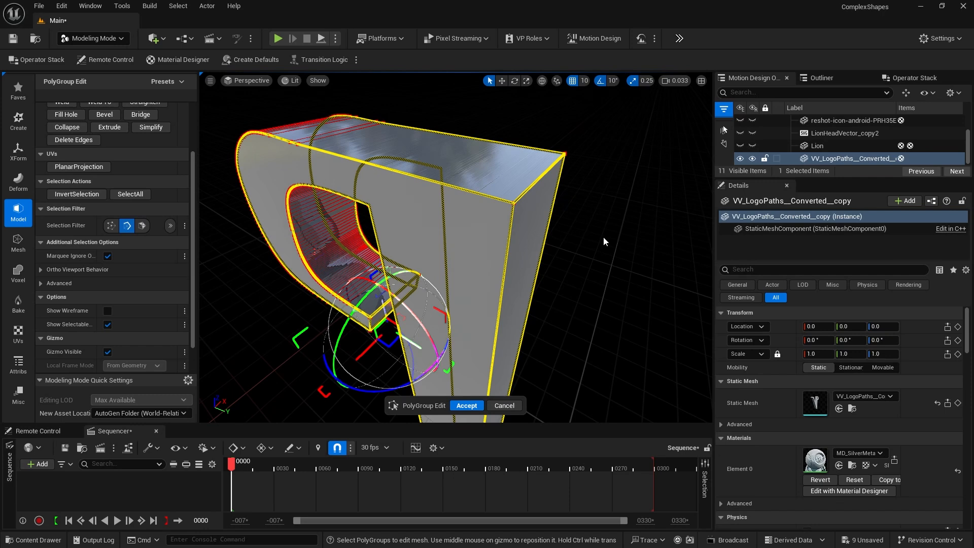
- Bevel the selected edges of the V with a distance of 1.0 and 2 subdivisions
scroll(77, 241, up, 5)
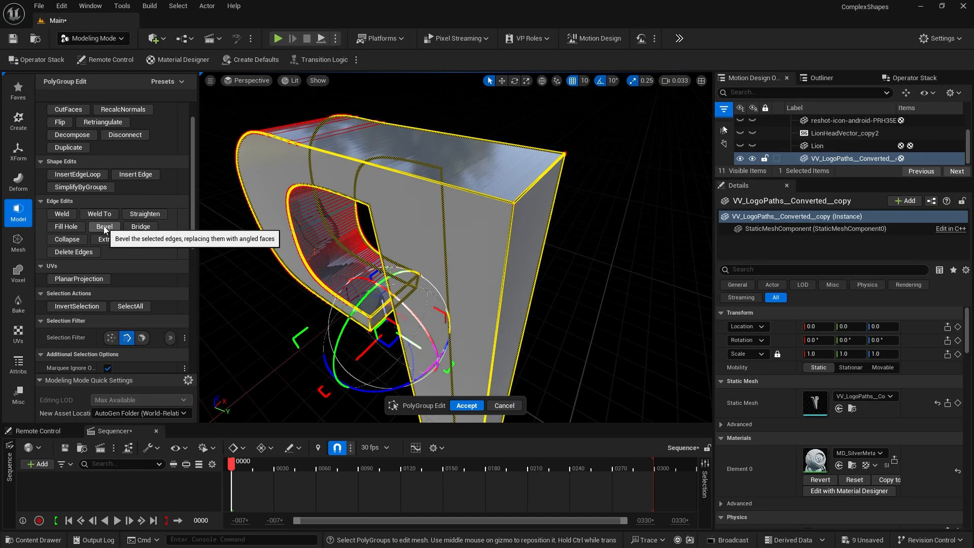
click(104, 227)
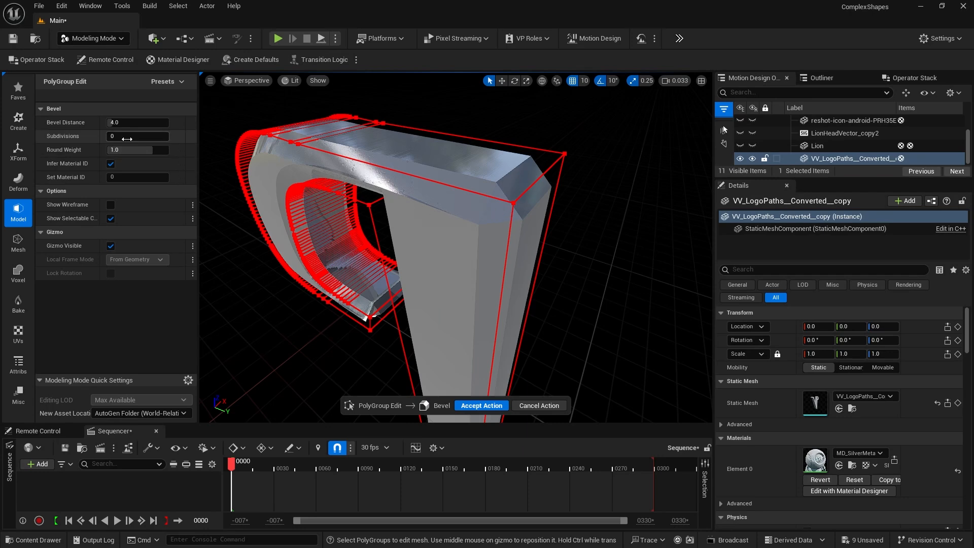
click(115, 123)
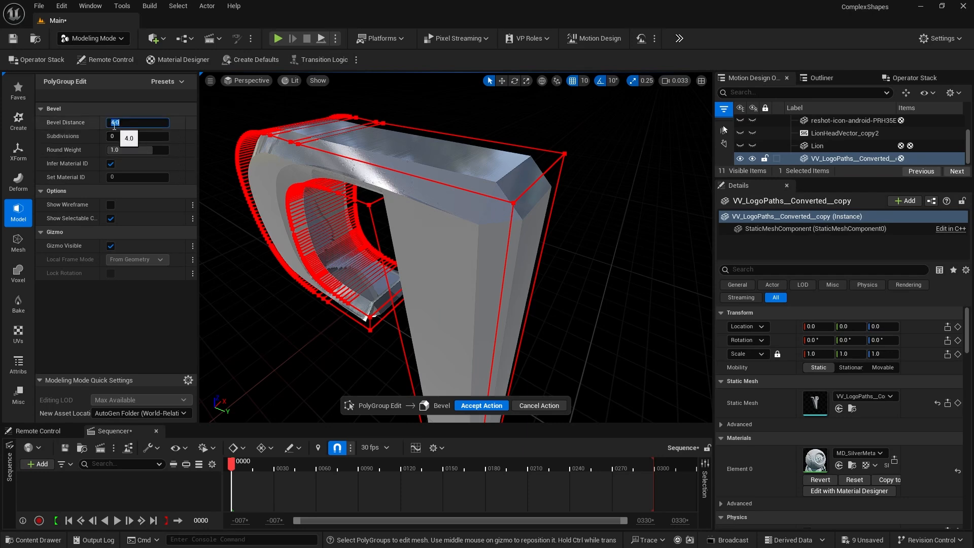
key(Return)
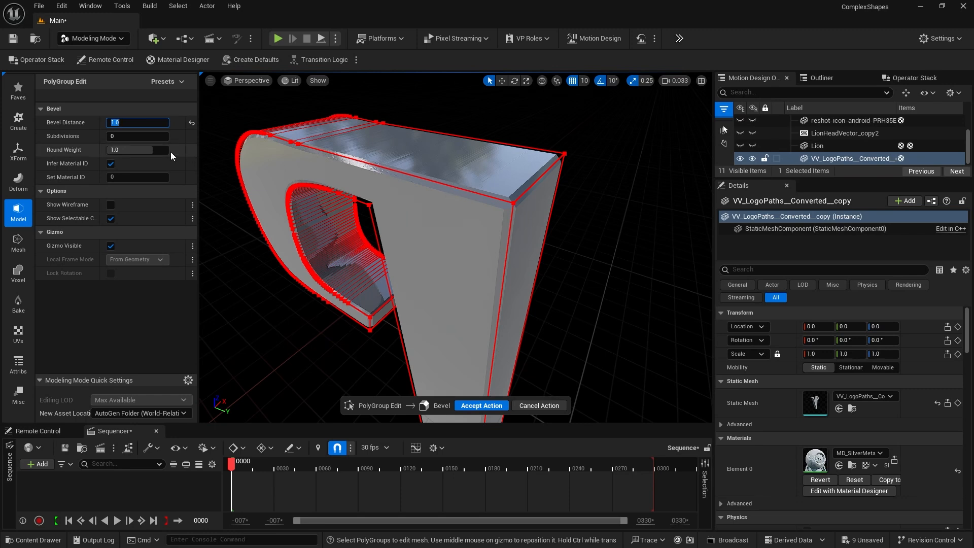
click(114, 137)
text(2)
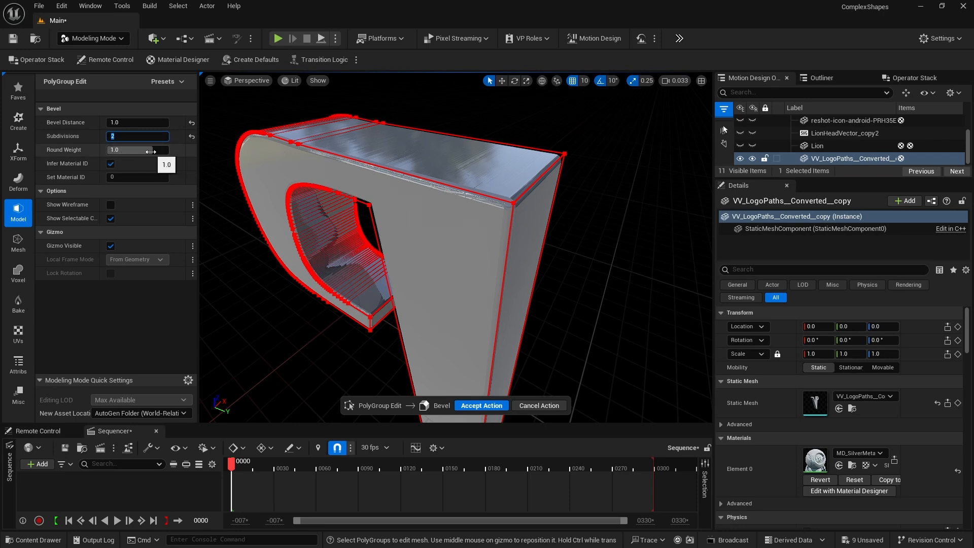
- Try bevel round weights of 2.0 and -2.0, and set the round weight back to 1.0
drag(151, 152, 172, 152)
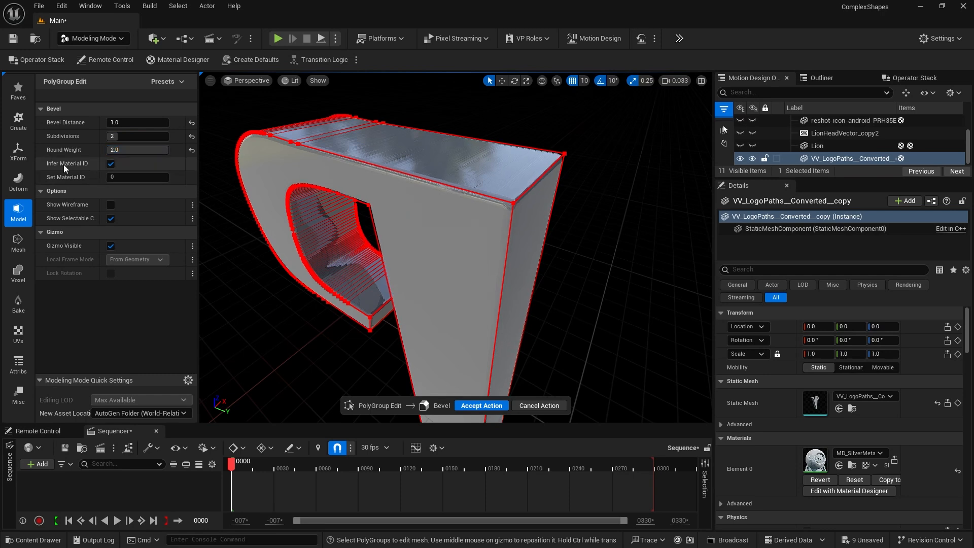
drag(168, 150, 109, 150)
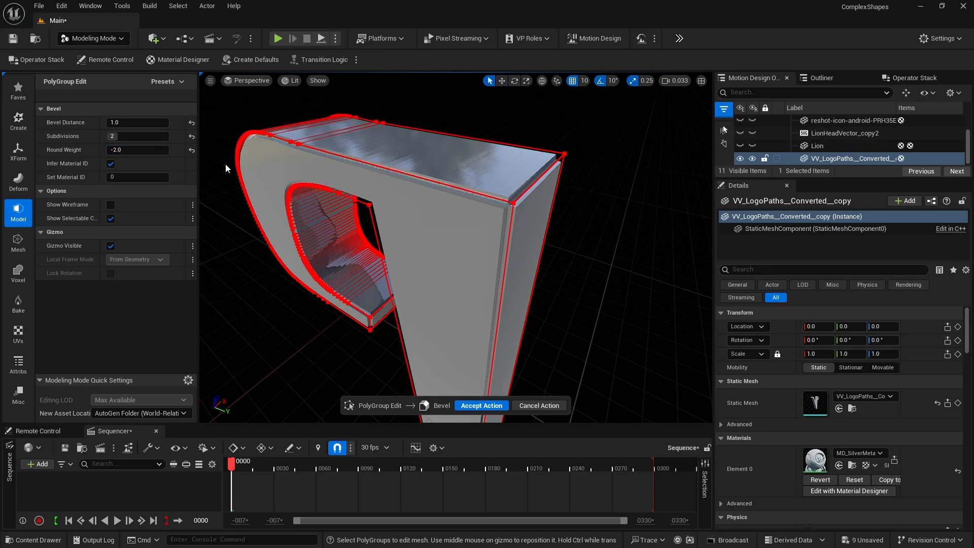
click(126, 150)
text(1)
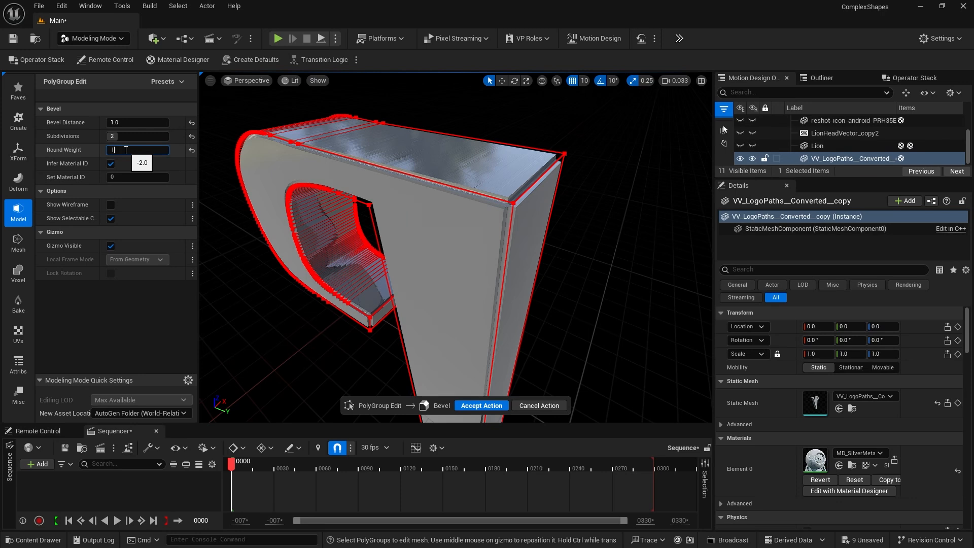
key(Return)
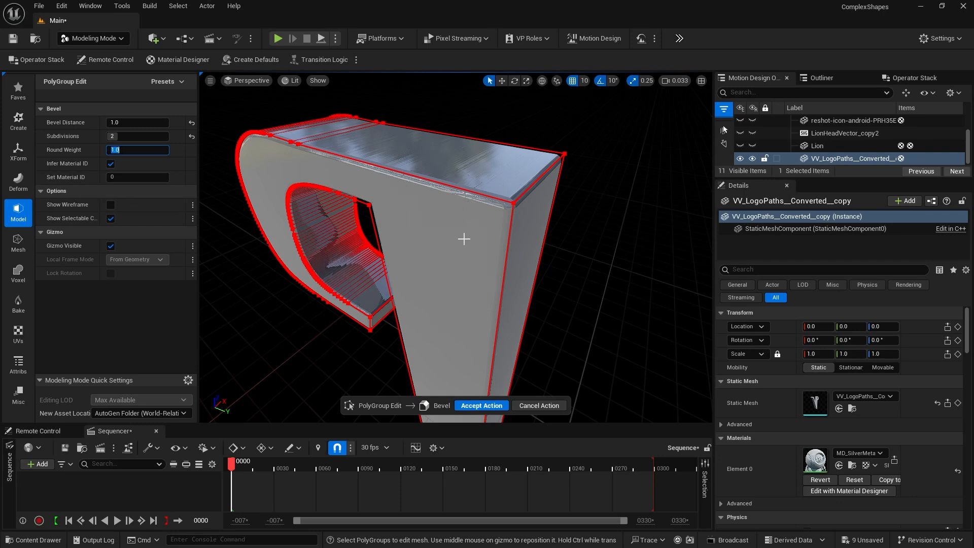
- Set the bevel's material ID to 1, and accept the bevel and the PolyGroup edit
click(133, 178)
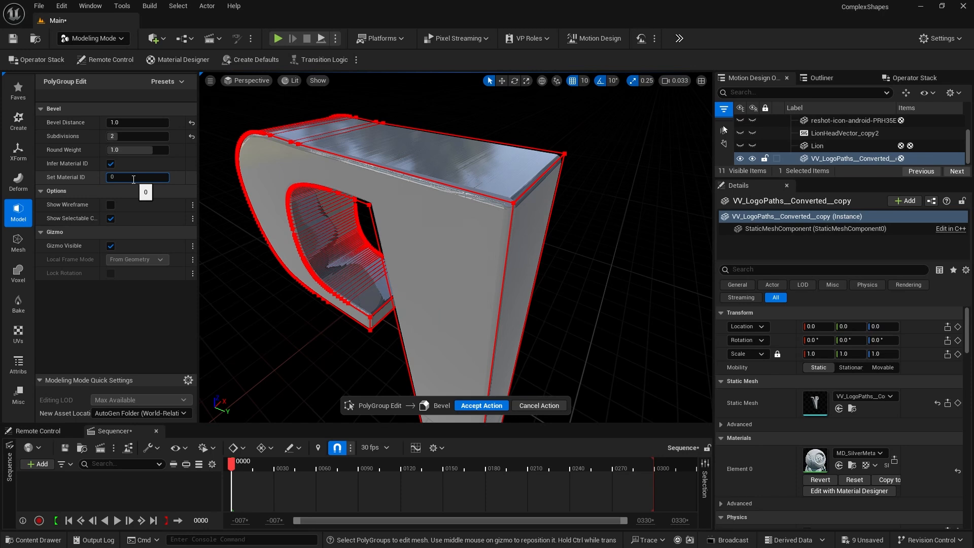
drag(133, 179, 94, 178)
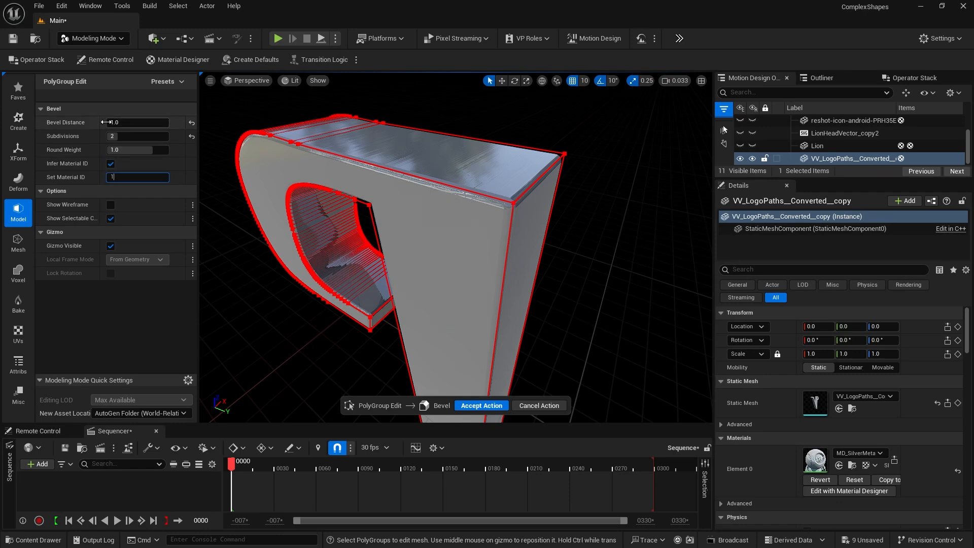
click(479, 406)
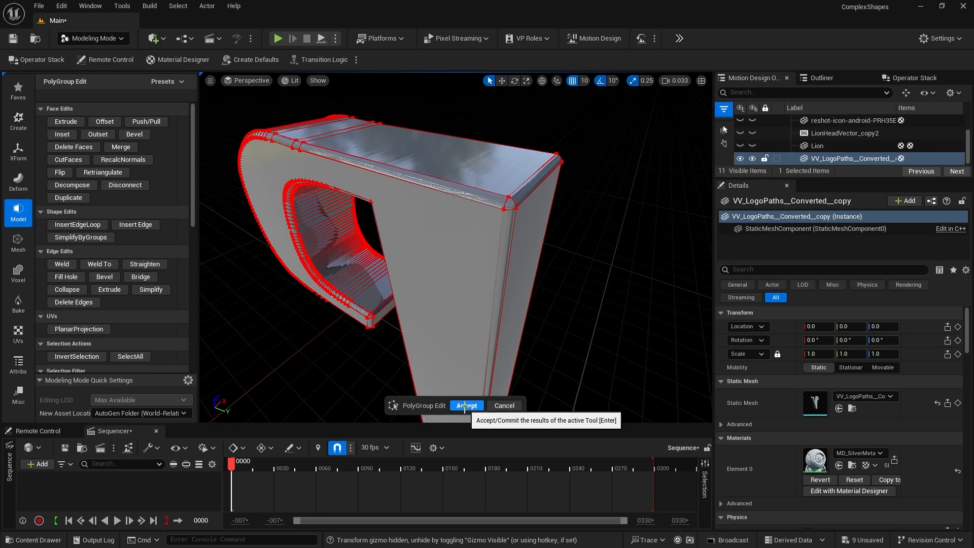
click(466, 406)
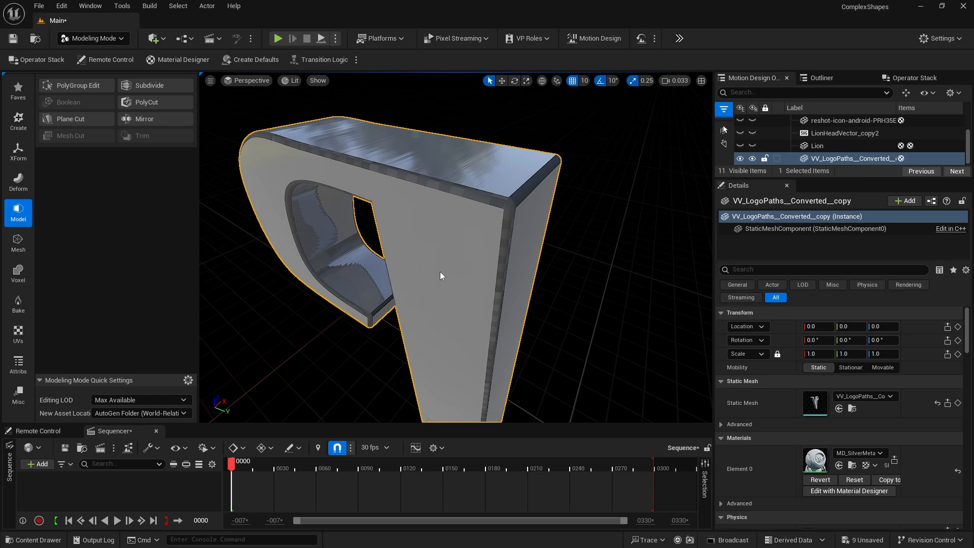
- In Edit Materials, add a second material element to the V mesh and assign MD_BlueMetal to it
right_drag(584, 255, 532, 285)
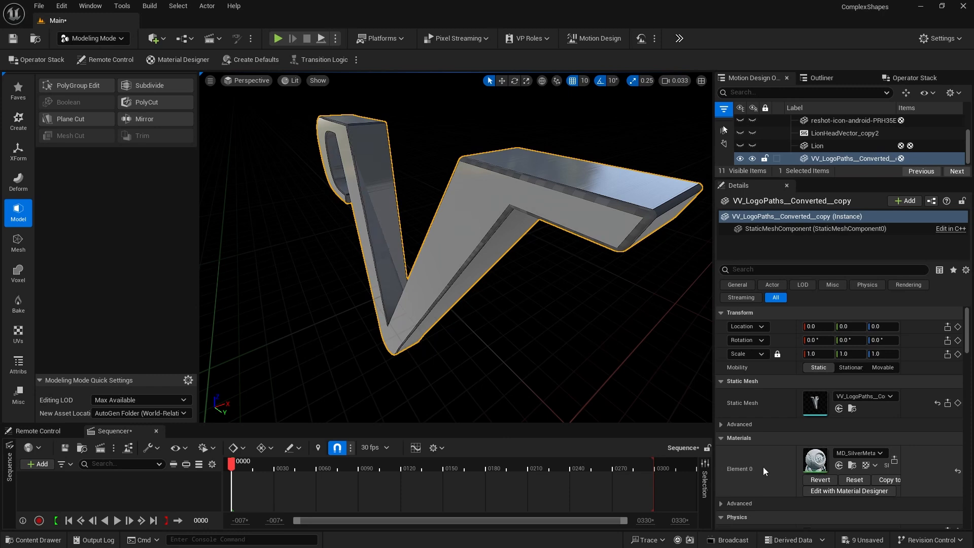
click(19, 365)
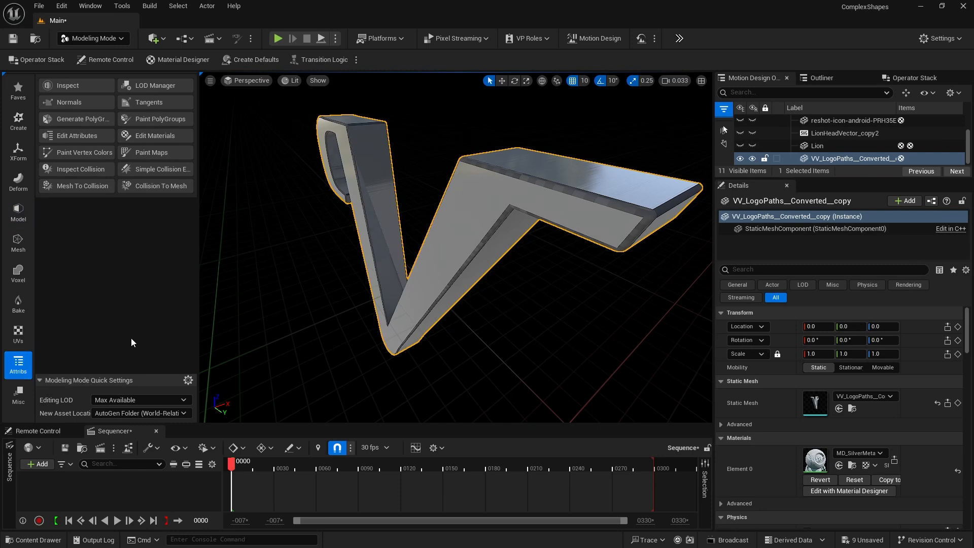
click(143, 136)
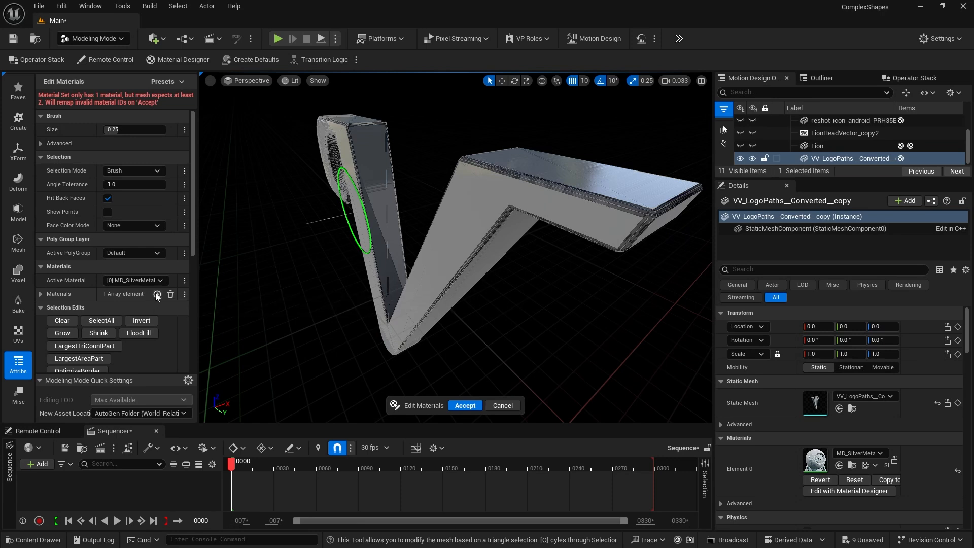
click(158, 294)
scroll(84, 275, down, 2)
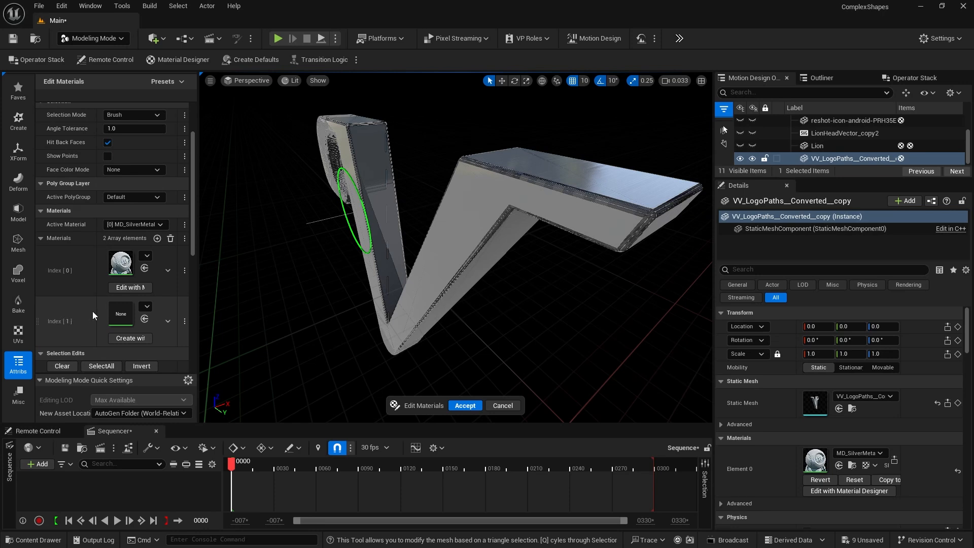
click(146, 306)
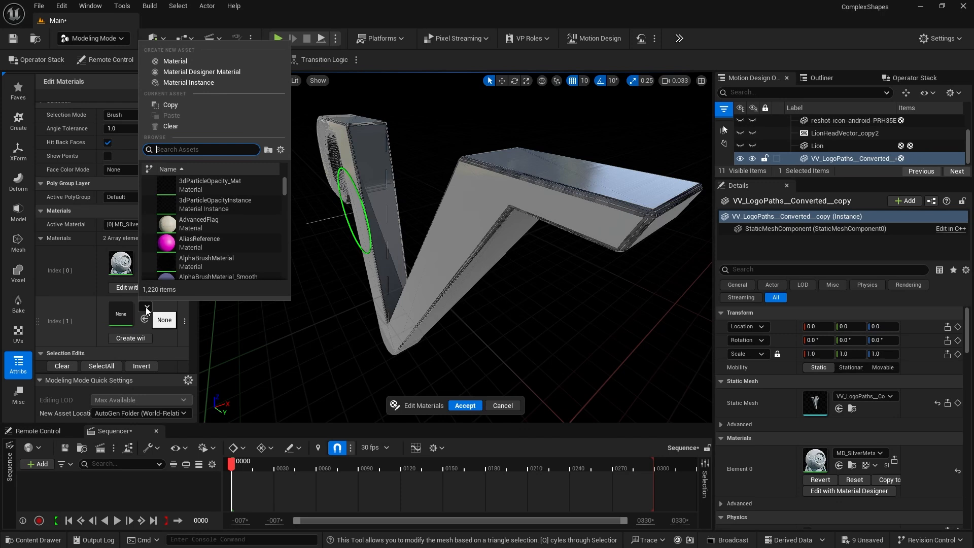
text(Md_)
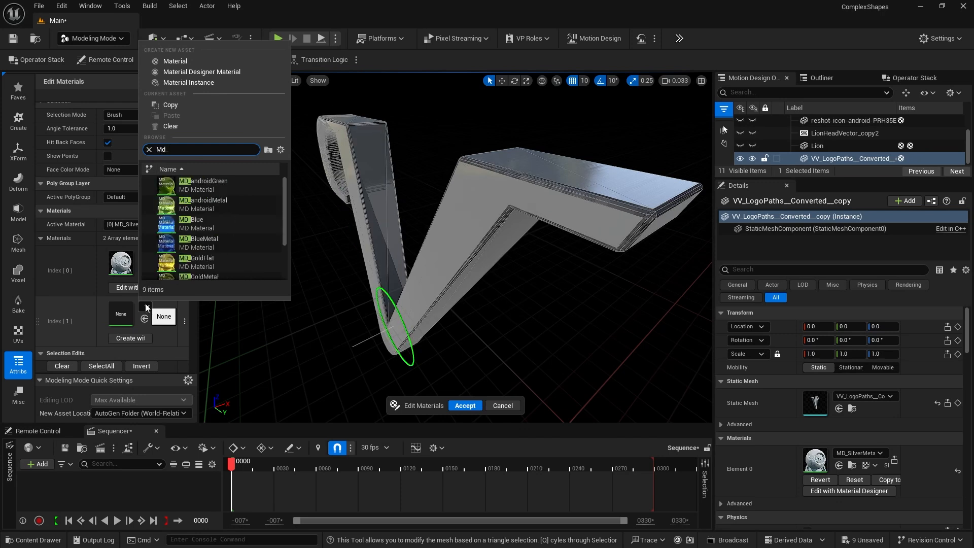
text(blu)
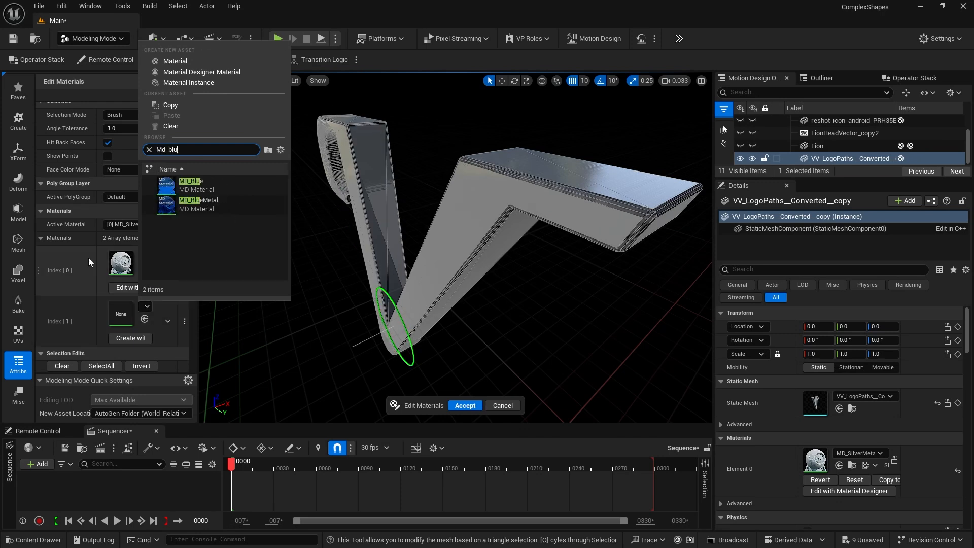
click(171, 206)
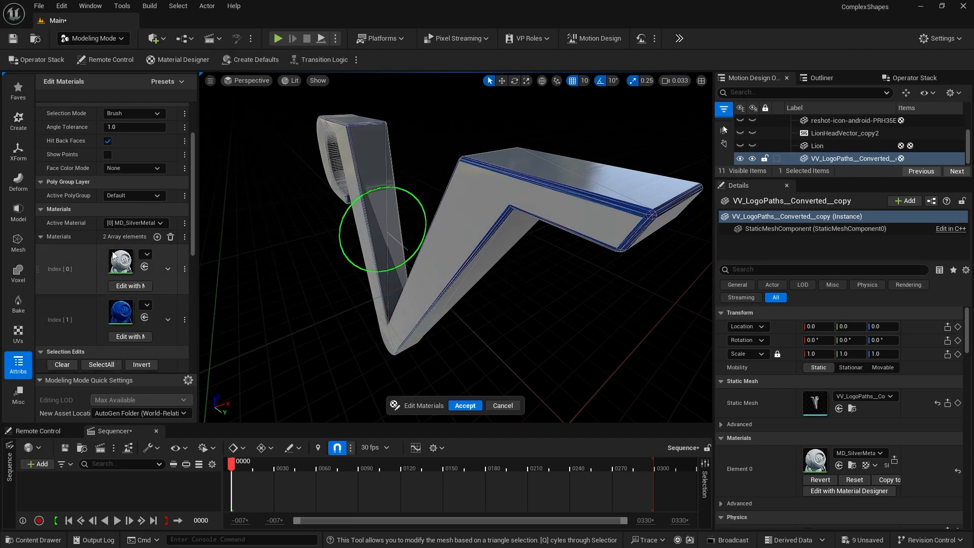
- Make MD_BlueMetal the active material and accept the V's material edits
click(132, 223)
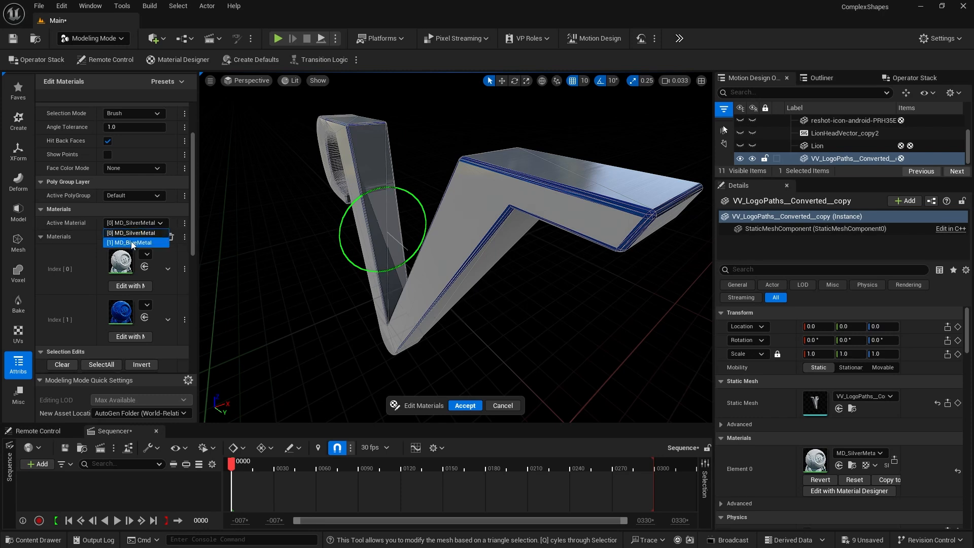
click(131, 242)
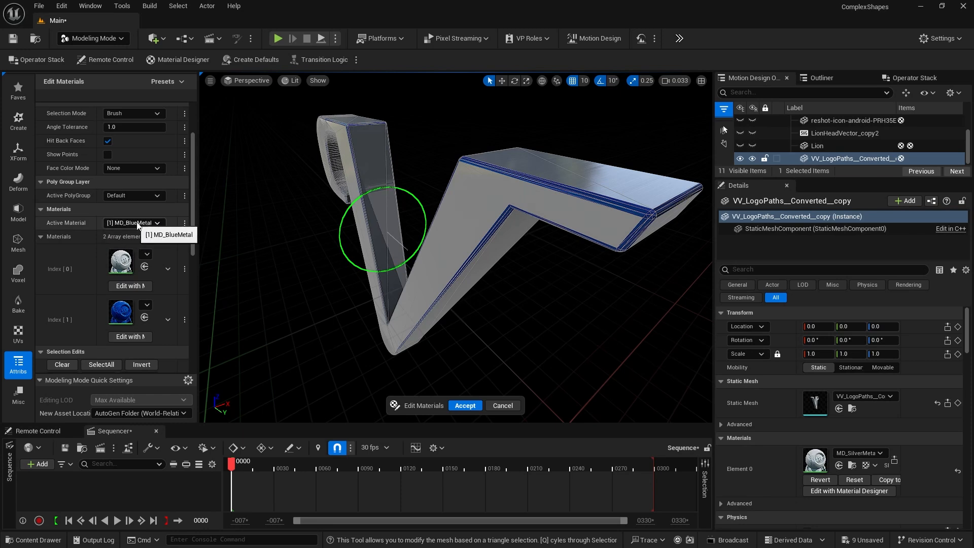
scroll(153, 254, down, 5)
scroll(155, 279, down, 3)
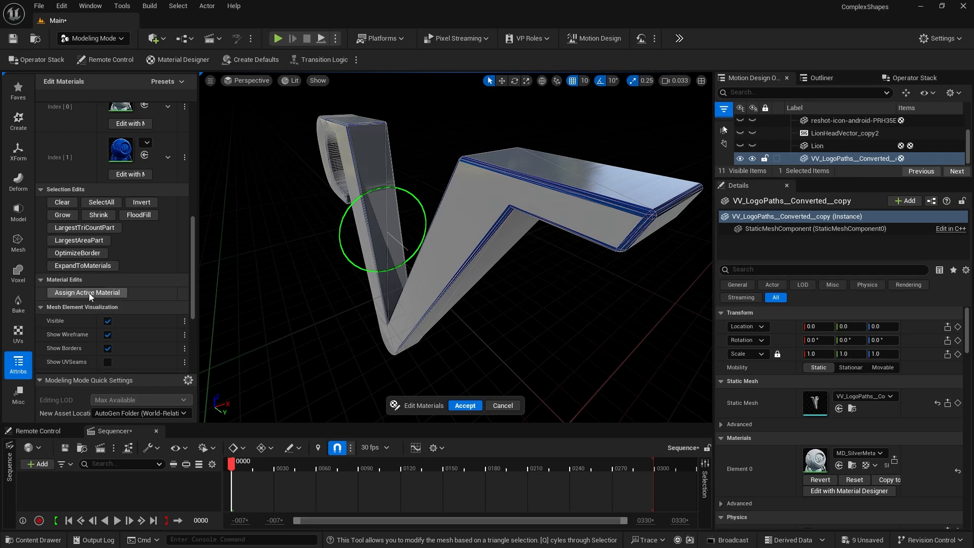
click(466, 406)
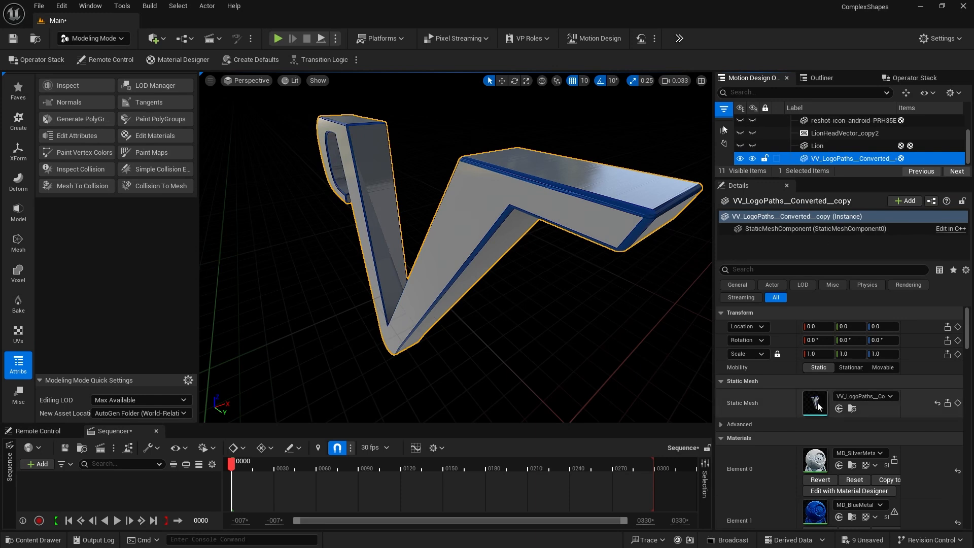
- Review the V's two material elements and view the scene through AvaCineCameraActor0
scroll(760, 431, down, 2)
scroll(760, 432, down, 1)
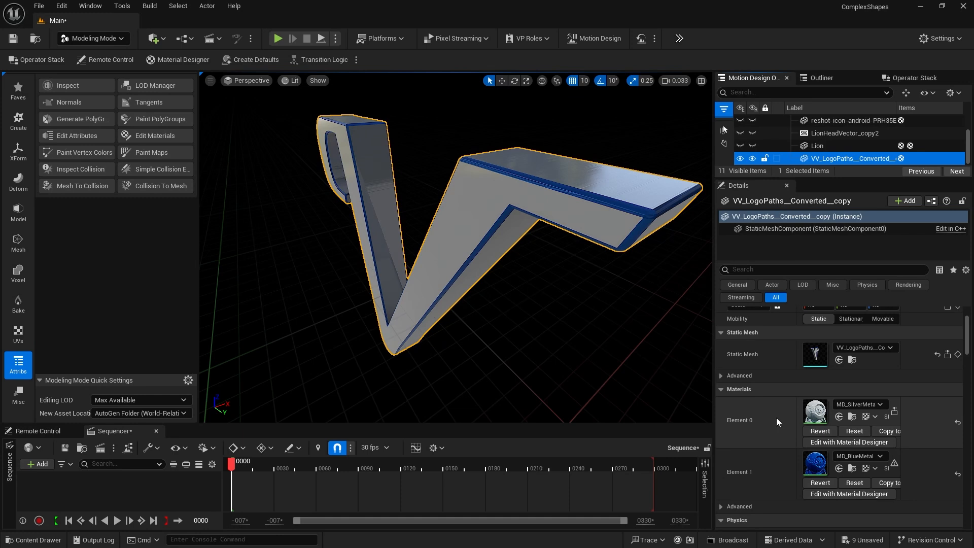
click(248, 81)
click(275, 208)
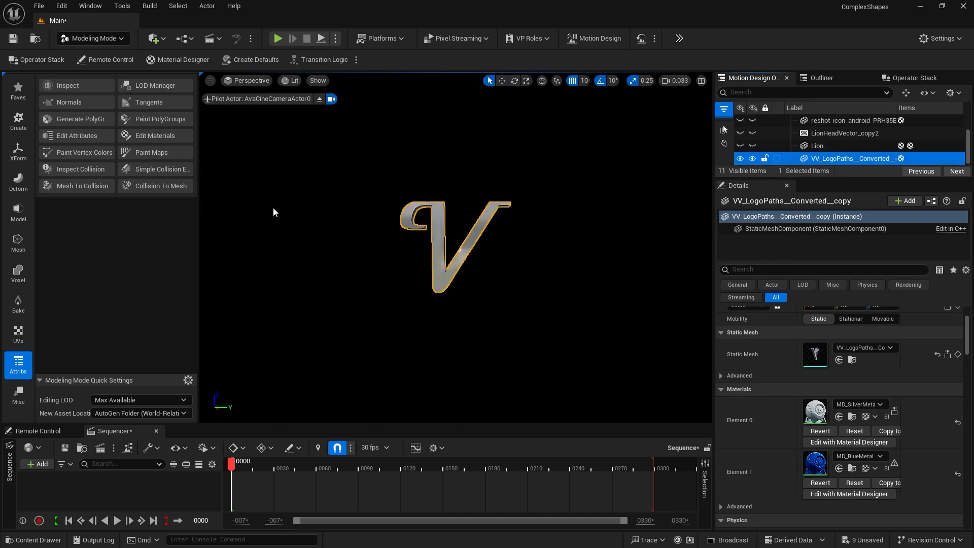
- Bring the V closer to the camera at X location -300 and rotate it about the Z axis
scroll(831, 367, up, 3)
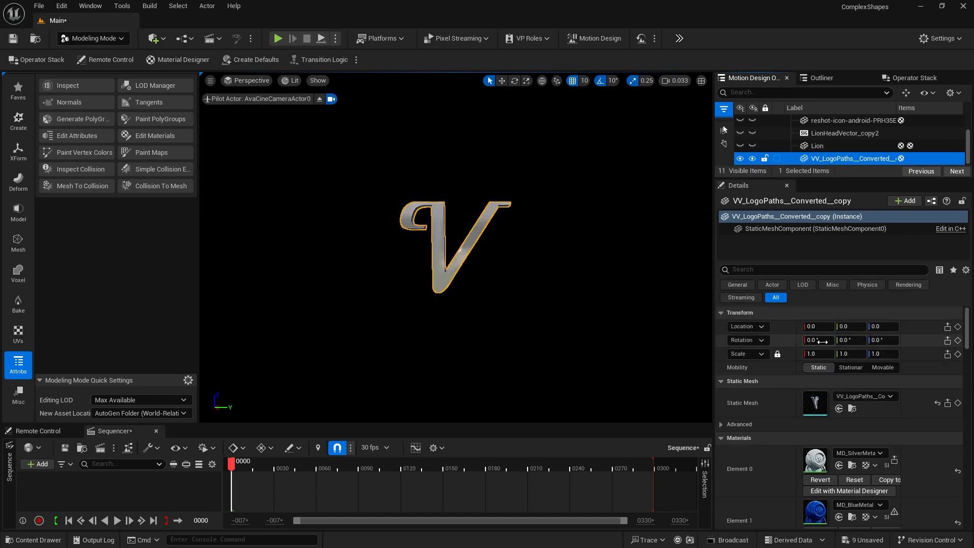
click(814, 328)
drag(814, 327, 766, 327)
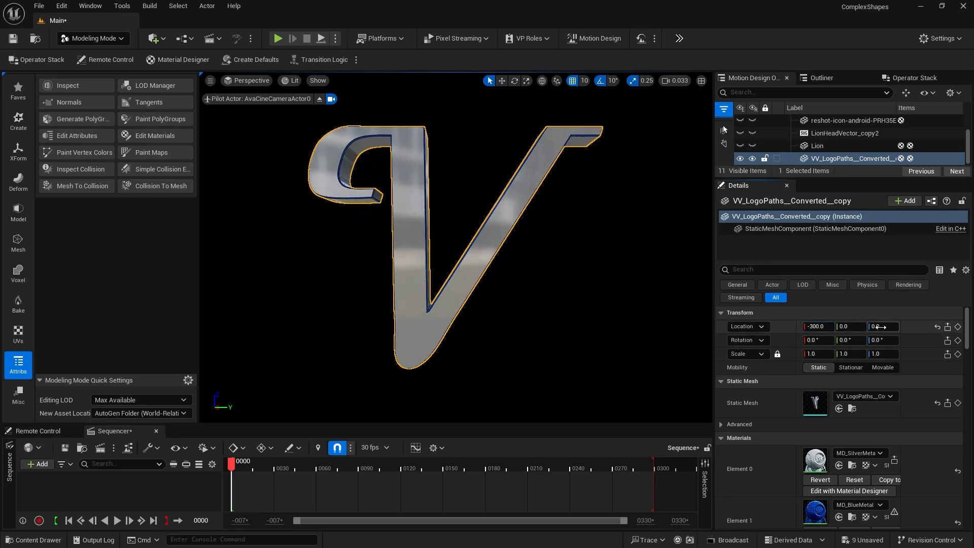
drag(877, 340, 944, 340)
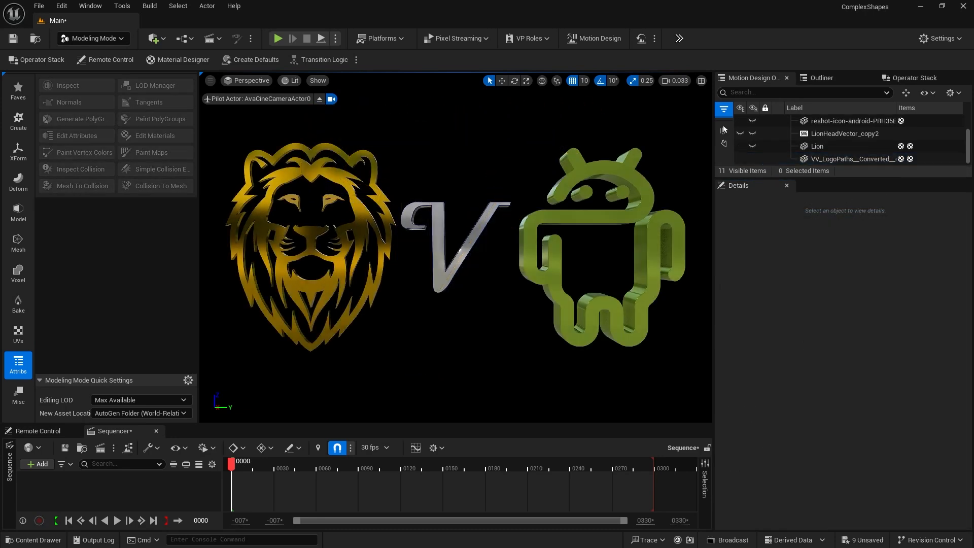